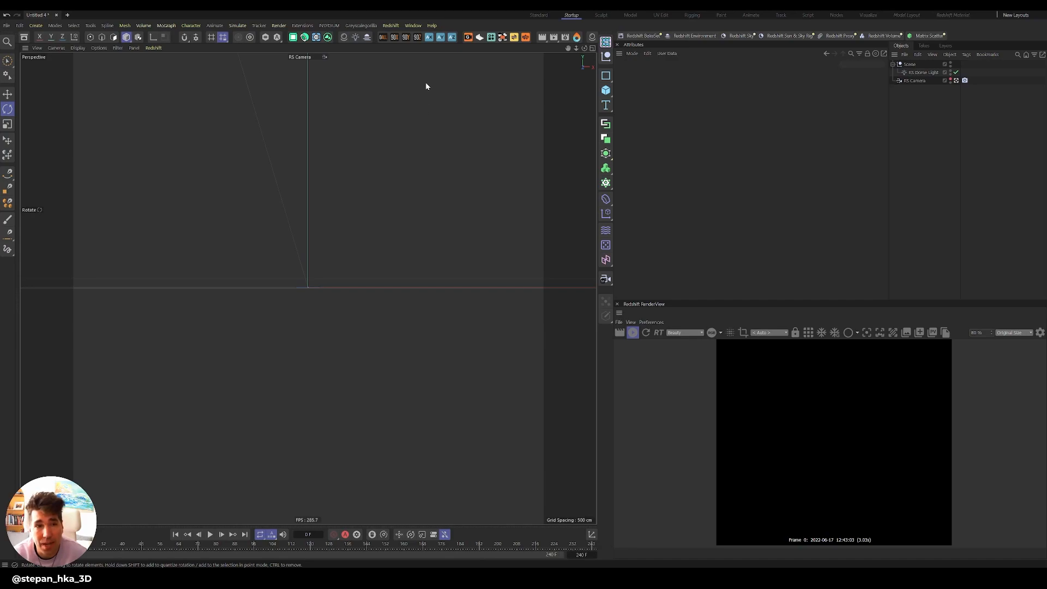
# Add an X-Particles system to the scene and play the simulation to view its emitter's particle stream at an angle.
pyautogui.click(319, 42)
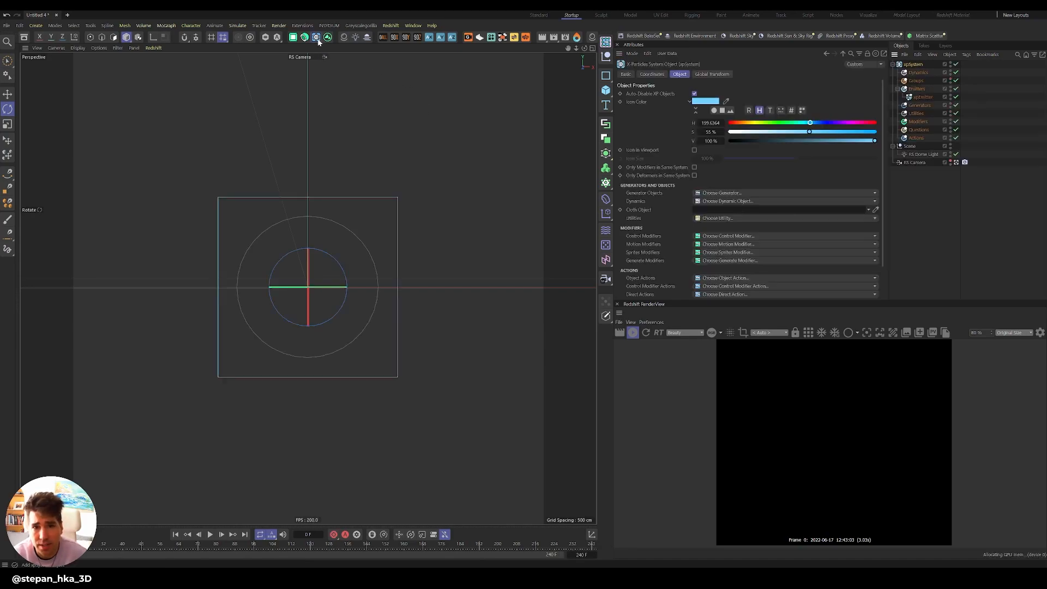
pyautogui.click(632, 333)
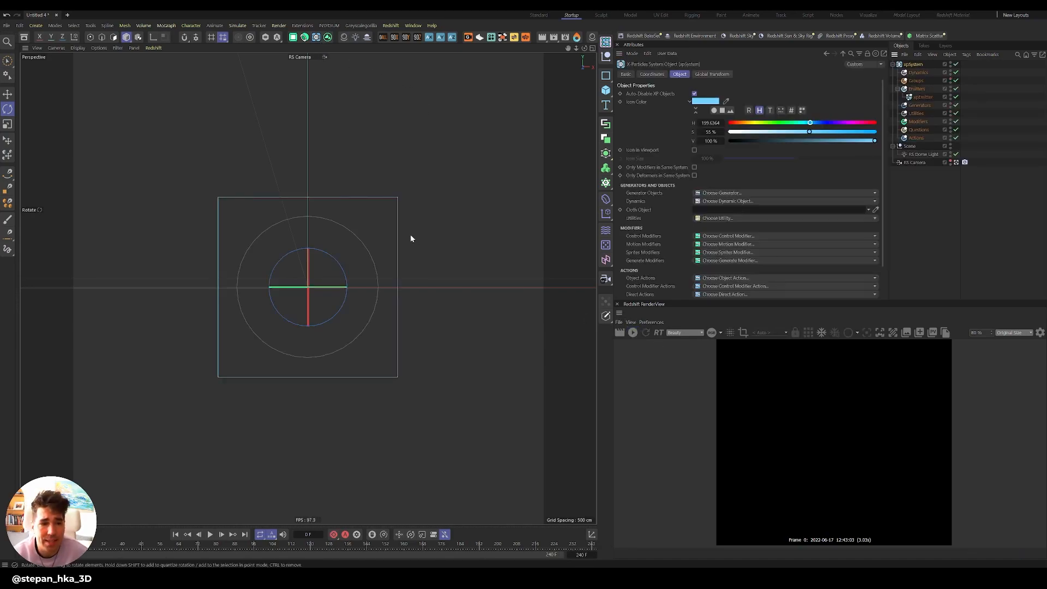
pyautogui.click(210, 535)
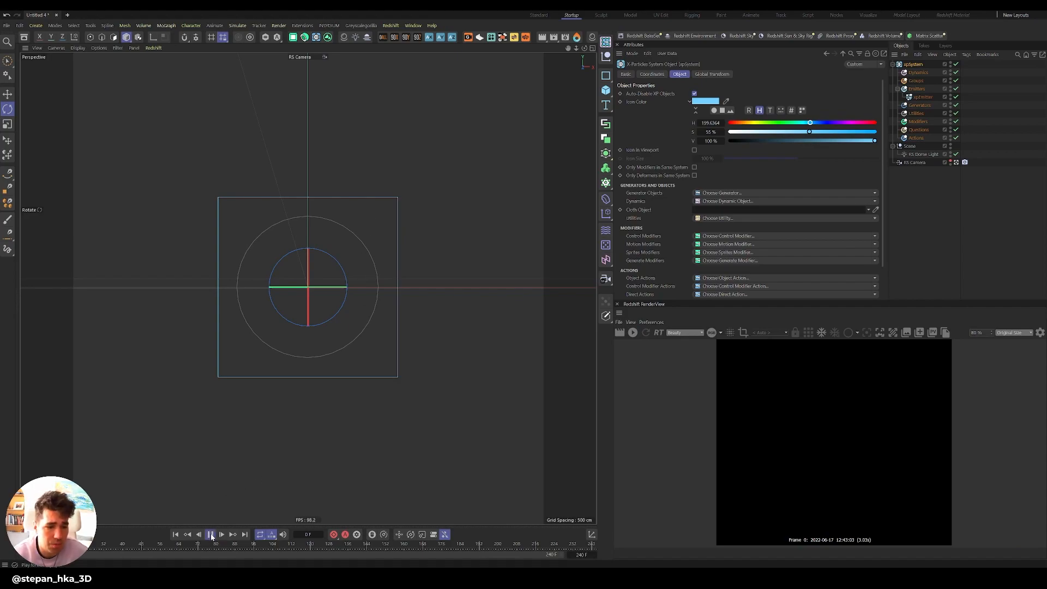
pyautogui.keyDown('alt'); pyautogui.moveTo(374, 292); pyautogui.dragTo(412, 292); pyautogui.keyUp('alt')
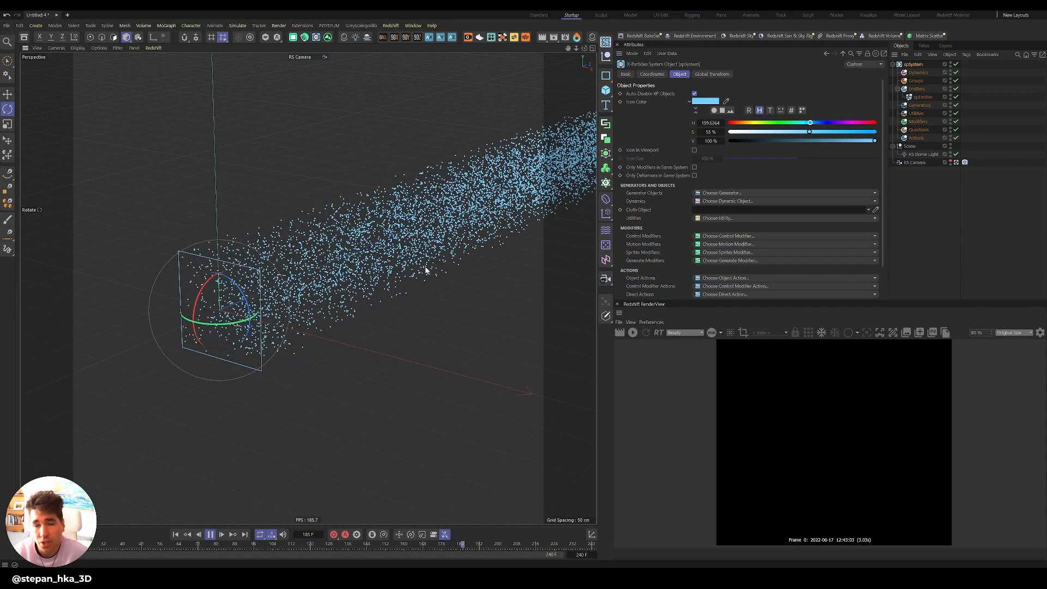
# Add a Redshift Object tag to the xpEmitter.
pyautogui.click(923, 97)
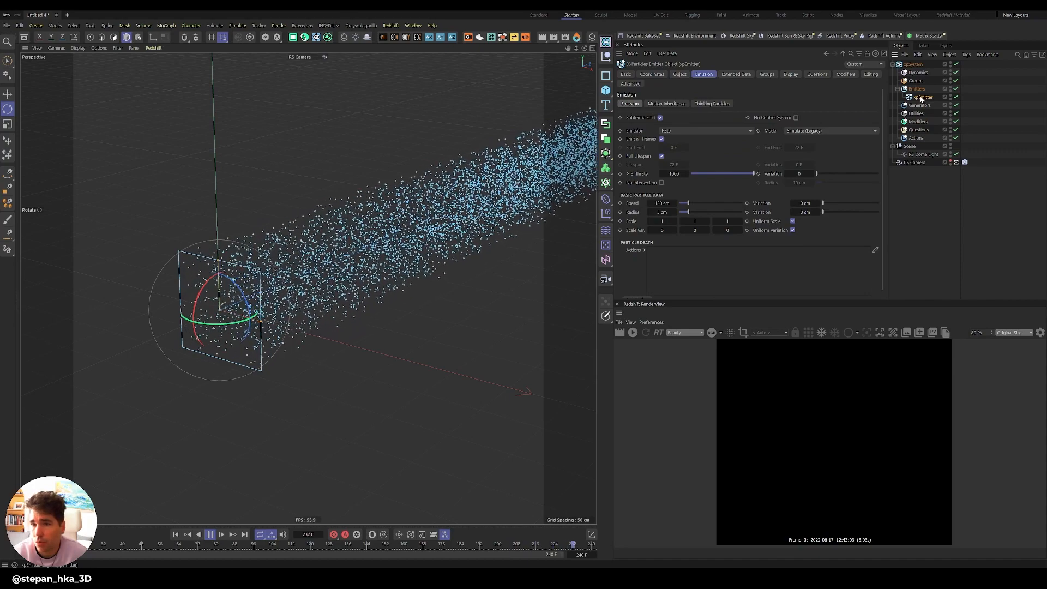
pyautogui.rightClick(924, 99)
pyautogui.moveTo(956, 174)
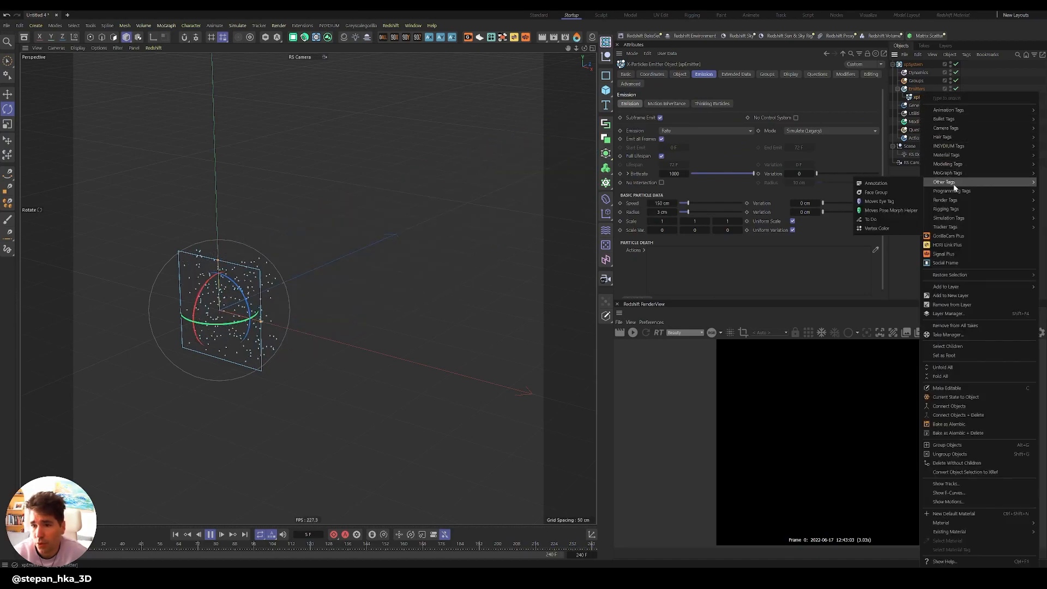
pyautogui.moveTo(954, 200)
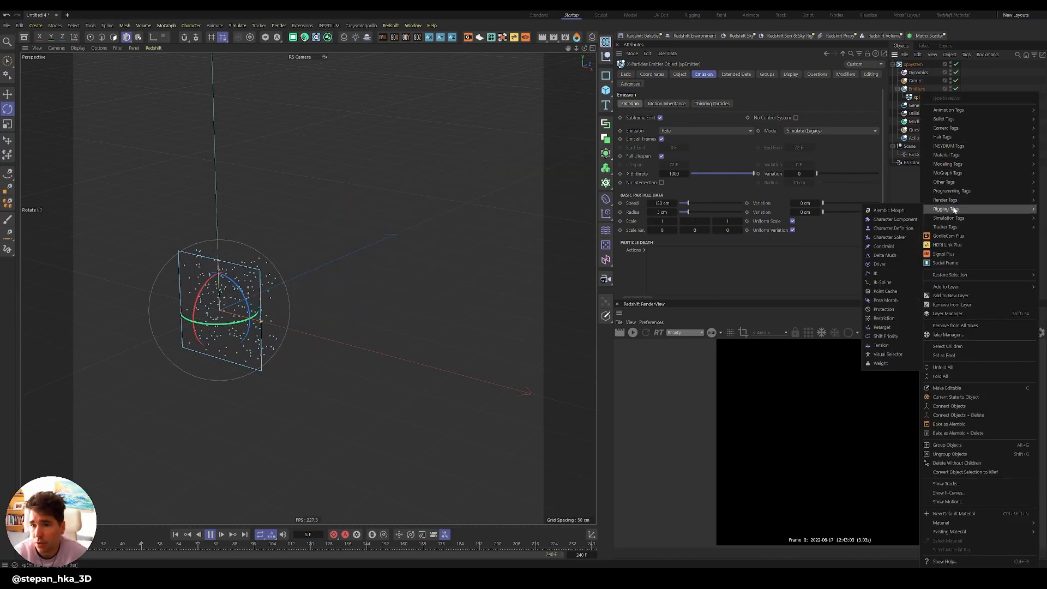
pyautogui.click(894, 225)
# Set the Redshift Object tag's particle mode to Optimized Spheres and preview the particles in the RenderView.
pyautogui.click(681, 94)
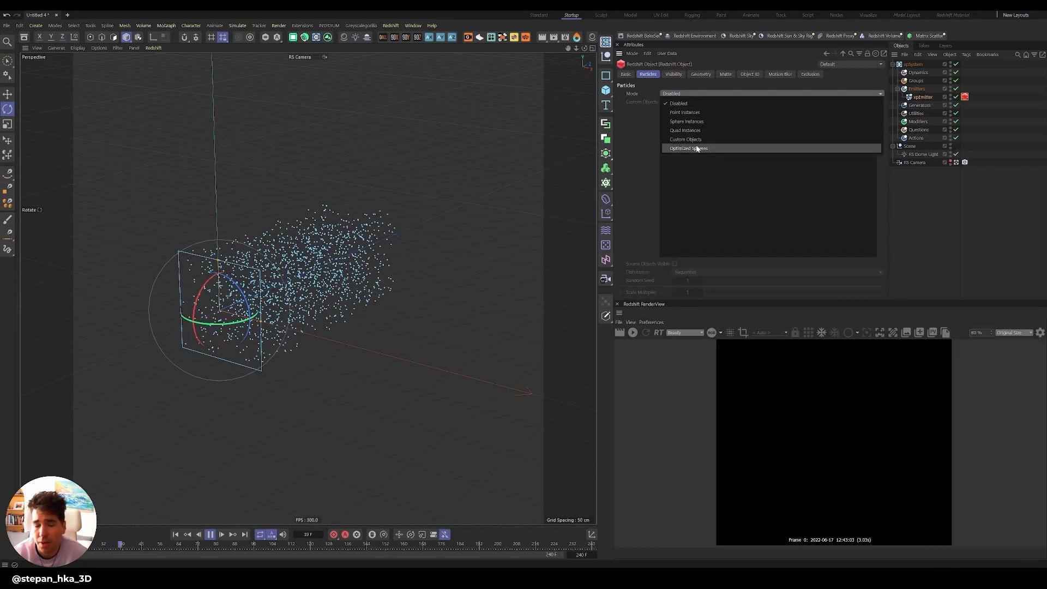
pyautogui.click(647, 161)
pyautogui.click(632, 333)
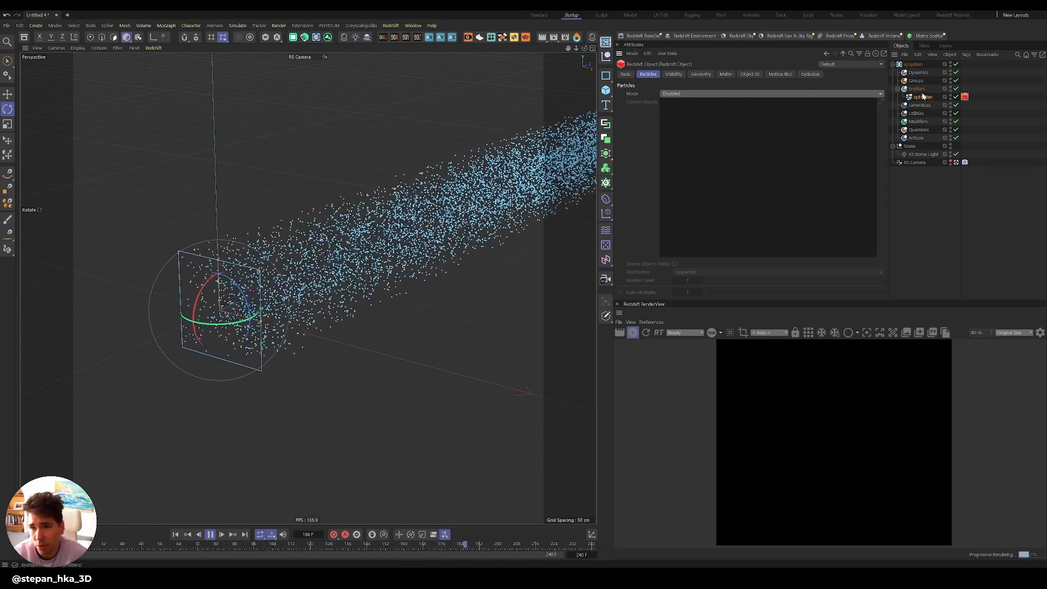
pyautogui.click(712, 94)
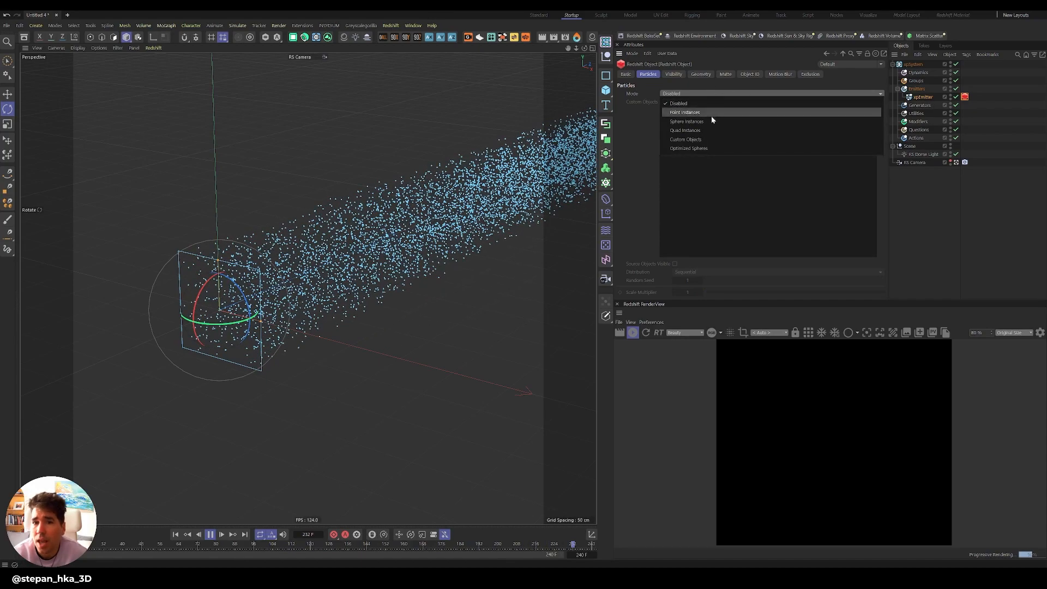
pyautogui.click(692, 149)
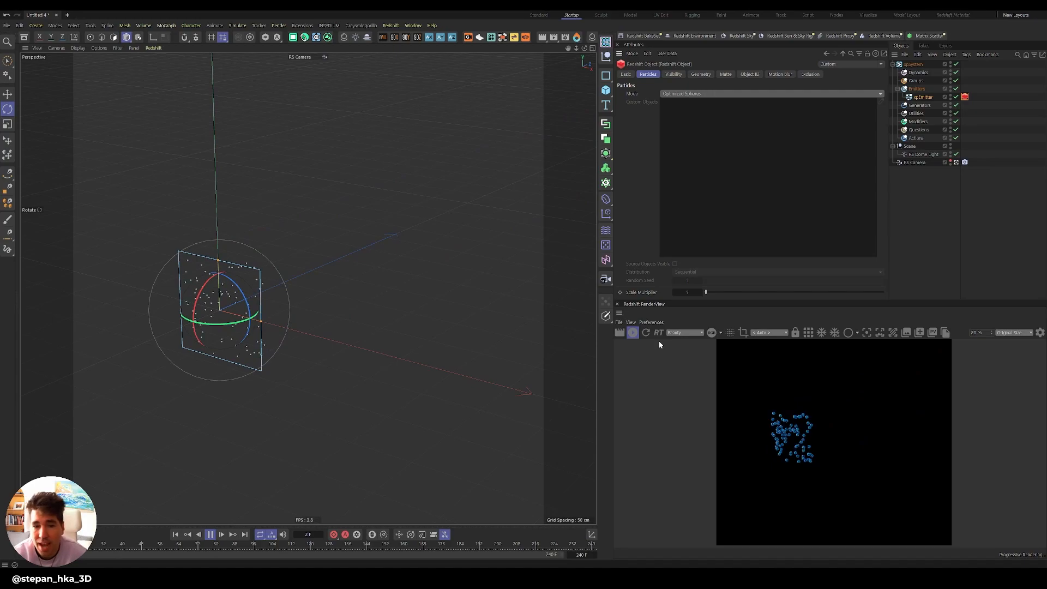
pyautogui.click(635, 334)
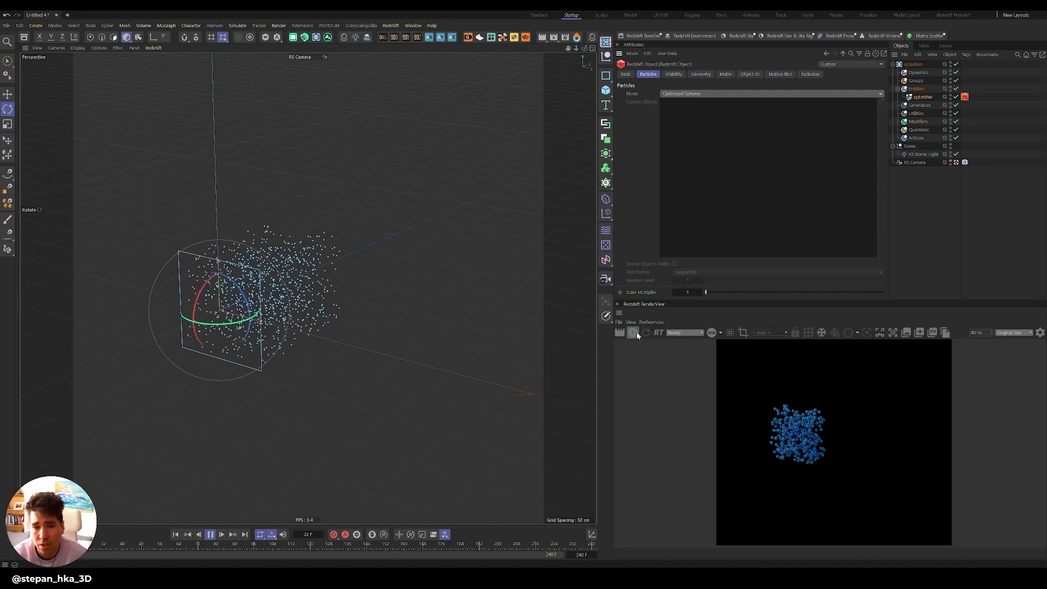
pyautogui.click(209, 534)
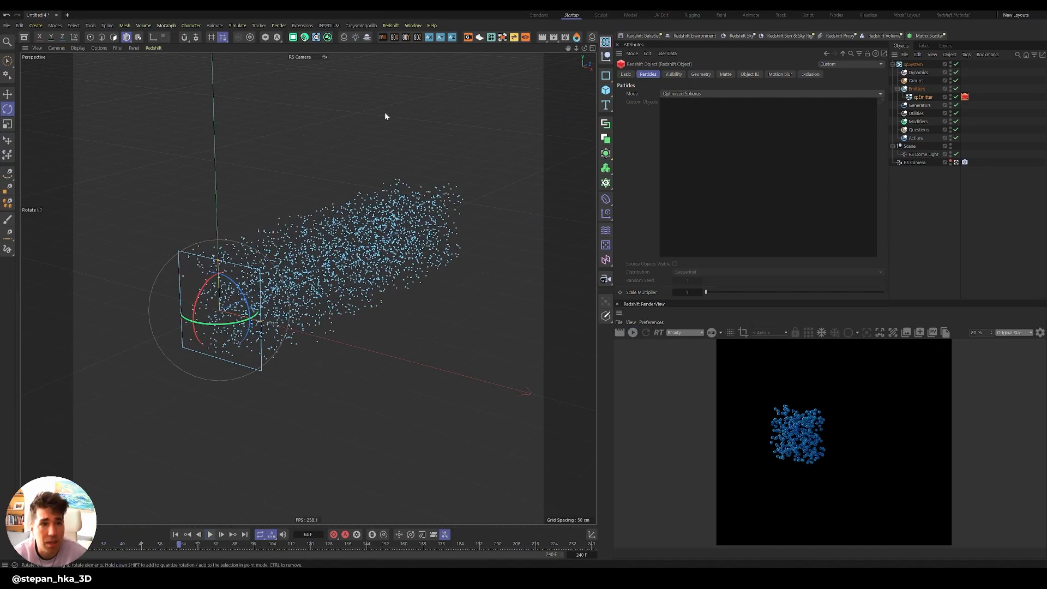
# Create an RS Standard material with a yellow-orange base color and apply it to the xpEmitter, rendering the result.
pyautogui.click(347, 36)
pyautogui.click(397, 146)
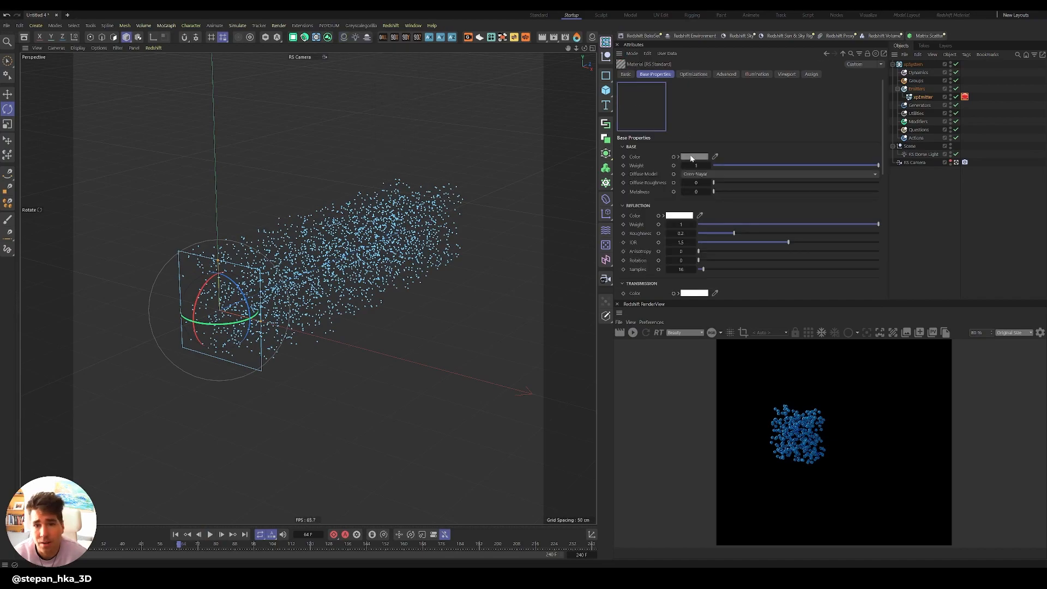
pyautogui.click(690, 157)
pyautogui.click(719, 233)
pyautogui.click(669, 200)
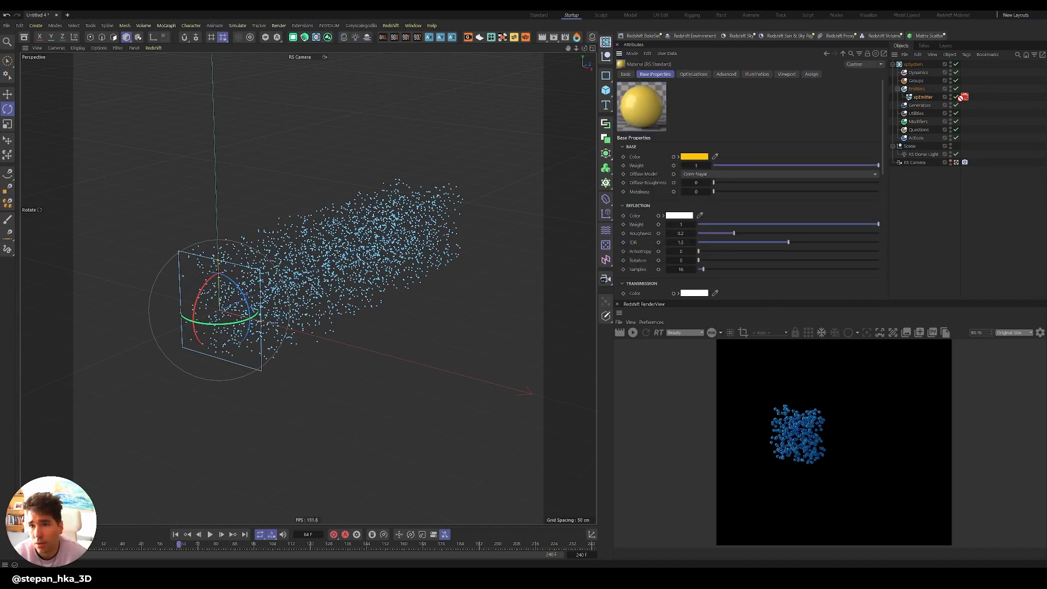
pyautogui.moveTo(963, 98); pyautogui.dragTo(964, 97)
pyautogui.click(633, 334)
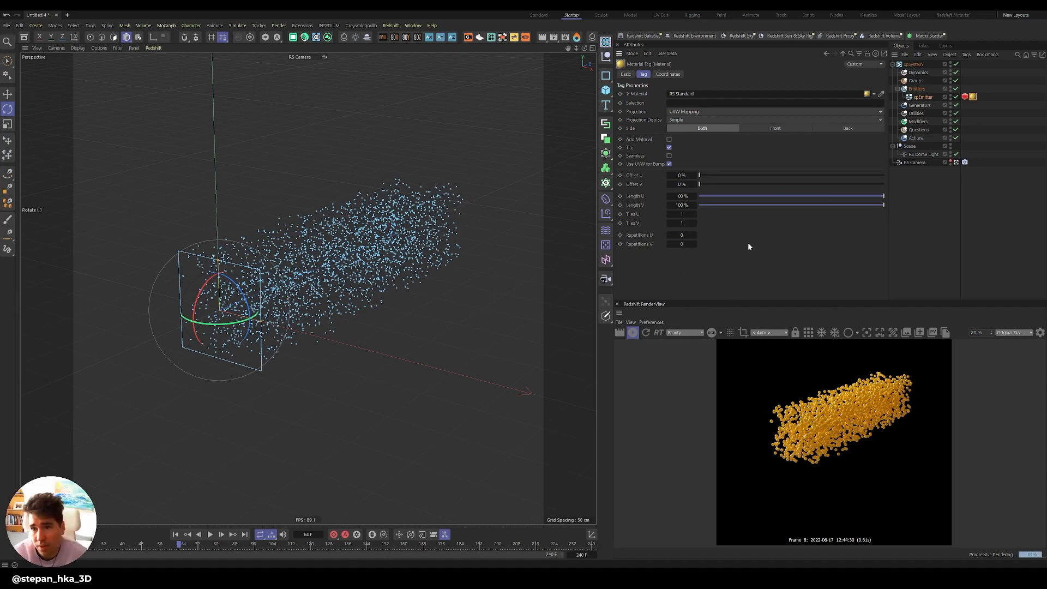
# Add two particle groups to the X-Particles system through its Groups folder.
pyautogui.click(915, 80)
pyautogui.click(639, 111)
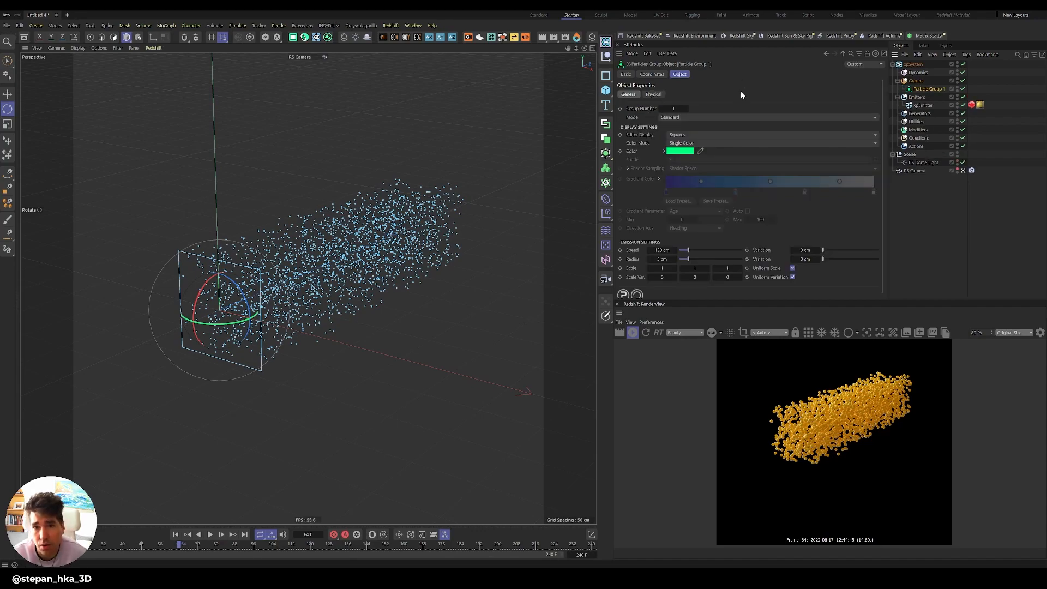
pyautogui.click(917, 80)
pyautogui.click(640, 111)
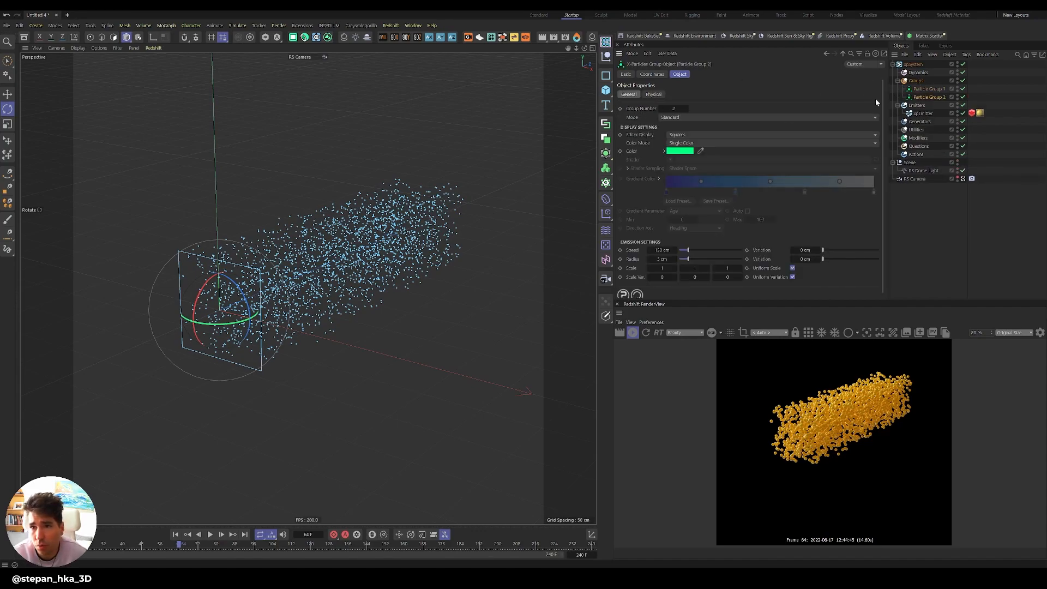
# Move the xpEmitter's Redshift Object and material tags to Particle Group 1, and copy them onto Particle Group 2.
pyautogui.click(972, 115)
pyautogui.keyDown('shift'); pyautogui.click(980, 113); pyautogui.keyUp('shift')
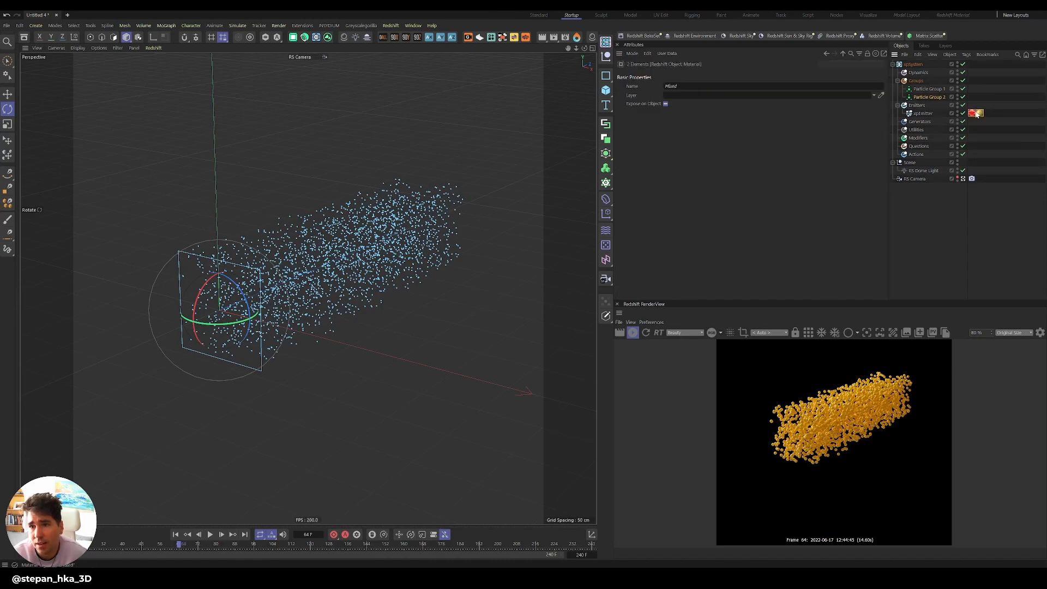
pyautogui.moveTo(975, 116); pyautogui.dragTo(971, 90)
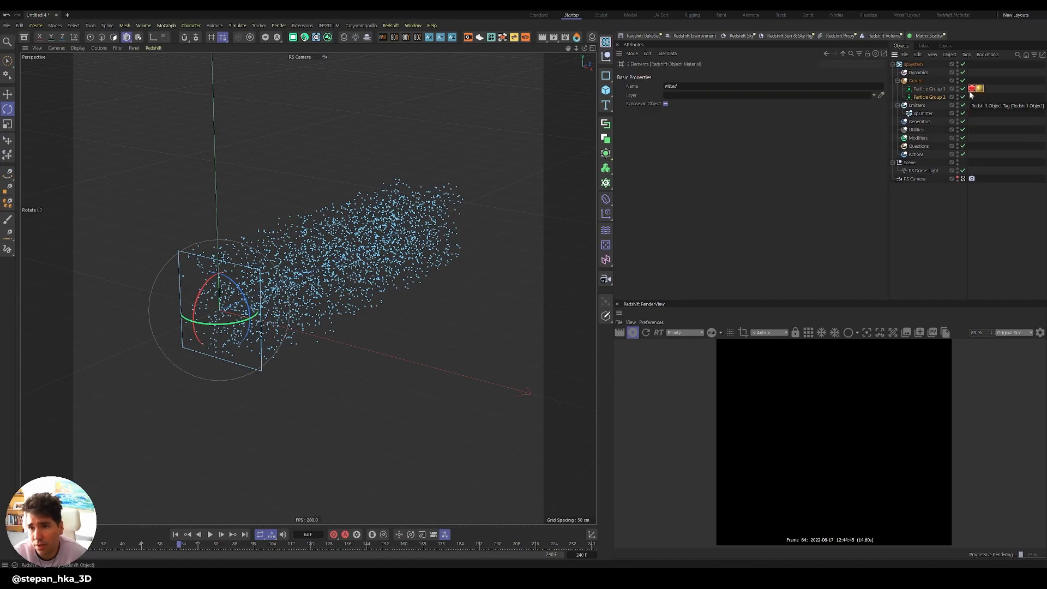
pyautogui.click(970, 91)
pyautogui.keyDown('ctrl'); pyautogui.moveTo(971, 90); pyautogui.dragTo(972, 99); pyautogui.keyUp('ctrl')
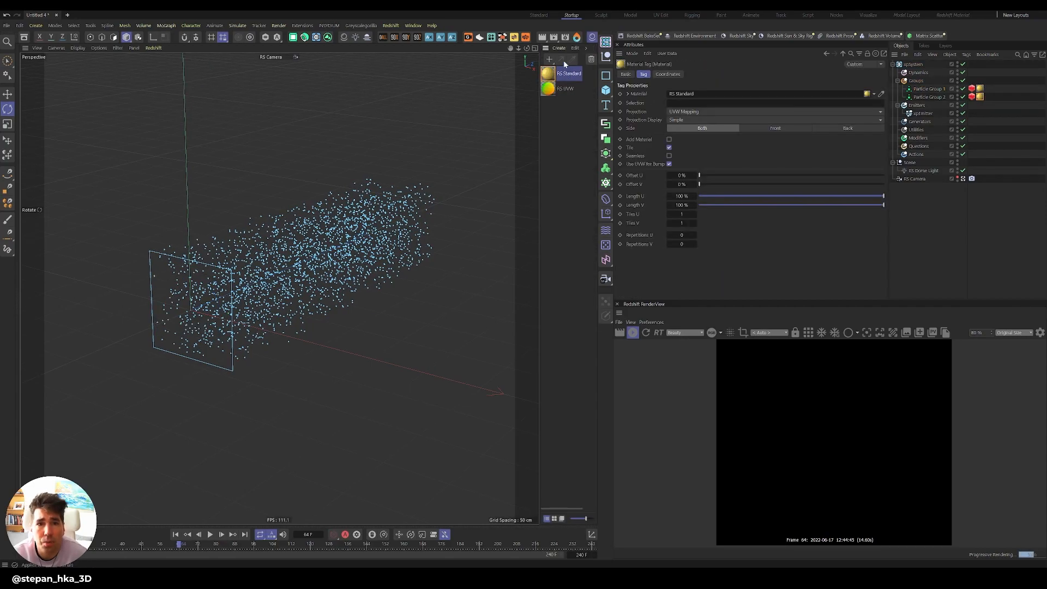
# Duplicate the yellow RS Standard material, make the copy's base color blue, and assign it to Particle Group 2.
pyautogui.click(563, 73)
pyautogui.keyDown('ctrl'); pyautogui.moveTo(563, 74); pyautogui.dragTo(561, 83); pyautogui.keyUp('ctrl')
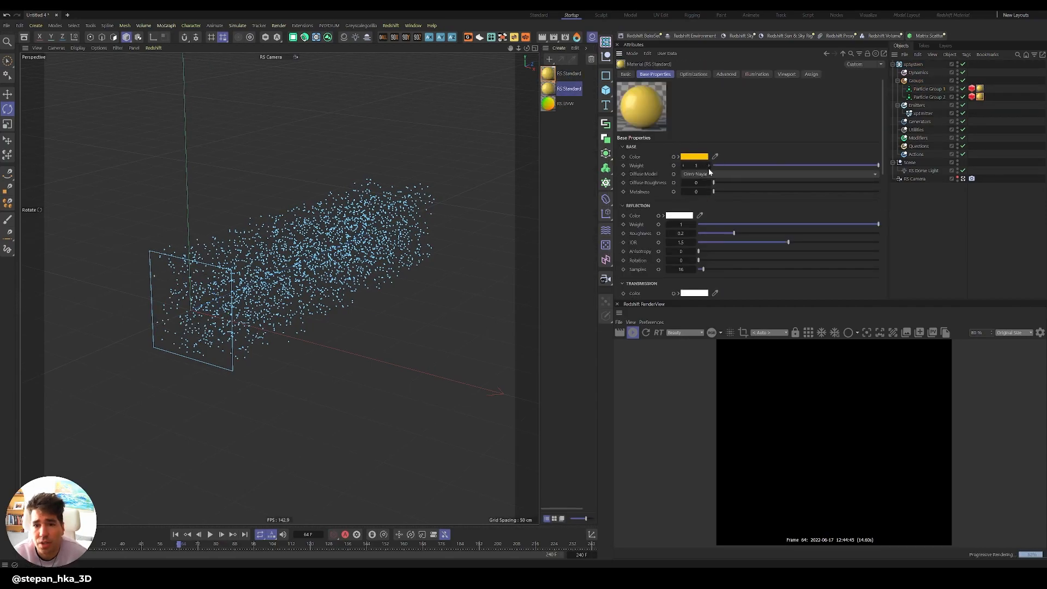
pyautogui.click(700, 157)
pyautogui.moveTo(721, 232); pyautogui.dragTo(749, 233)
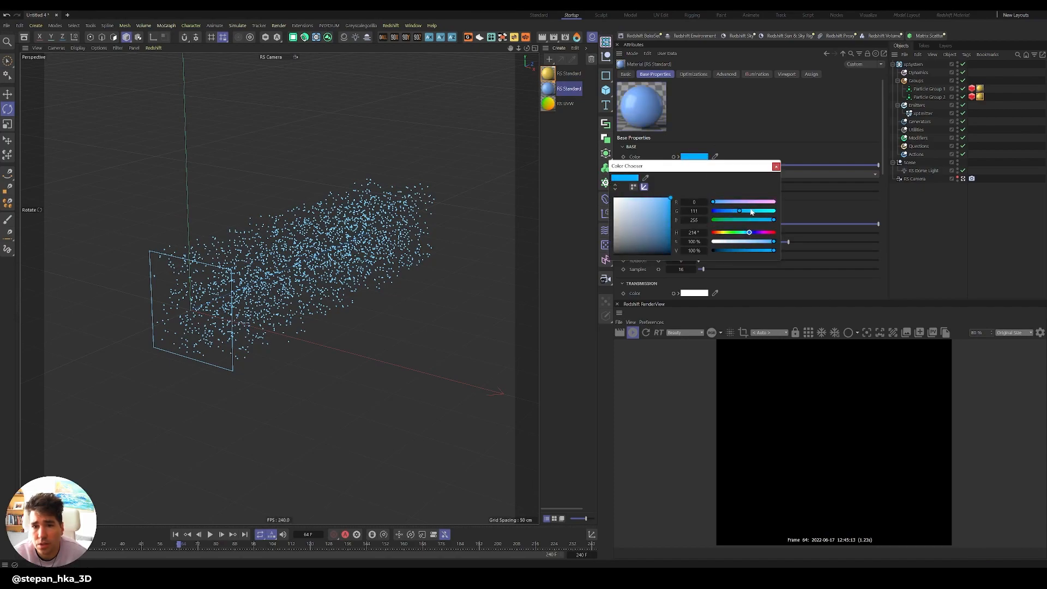
pyautogui.click(751, 132)
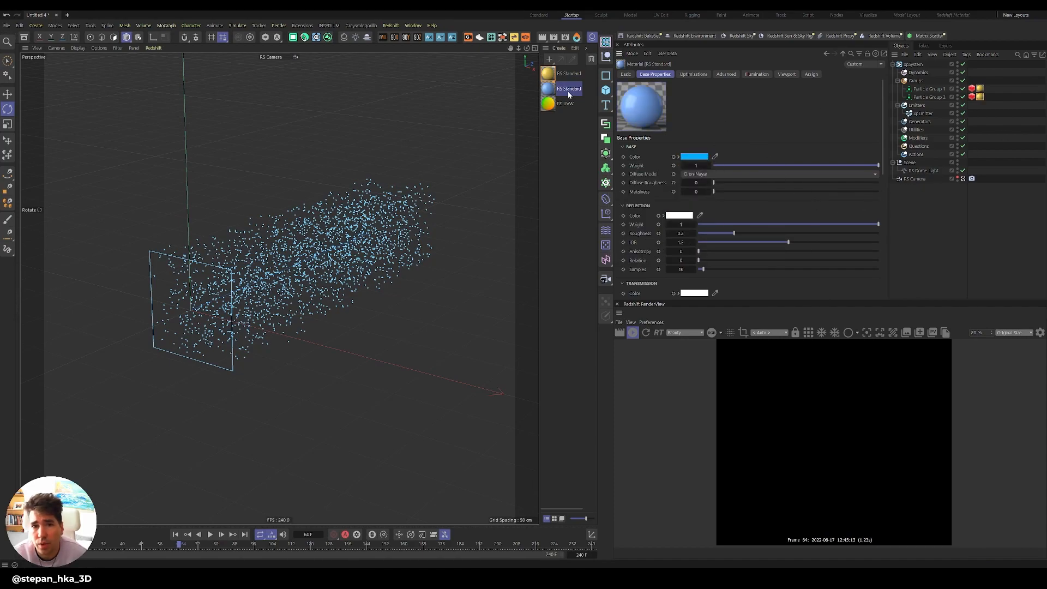
pyautogui.moveTo(803, 89); pyautogui.dragTo(980, 97)
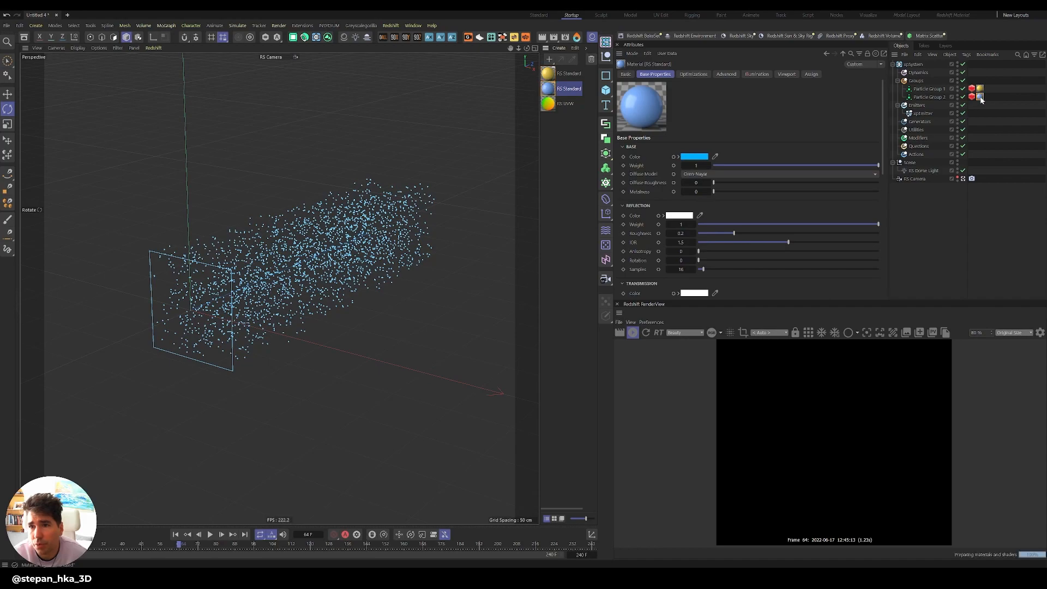
# Set the display color of Particle Group 2 to blue and Particle Group 1 to yellow, and replay the simulation from the start.
pyautogui.click(927, 97)
pyautogui.click(680, 151)
pyautogui.moveTo(723, 227); pyautogui.dragTo(733, 228)
pyautogui.click(808, 151)
pyautogui.click(929, 89)
pyautogui.moveTo(701, 152); pyautogui.dragTo(980, 89)
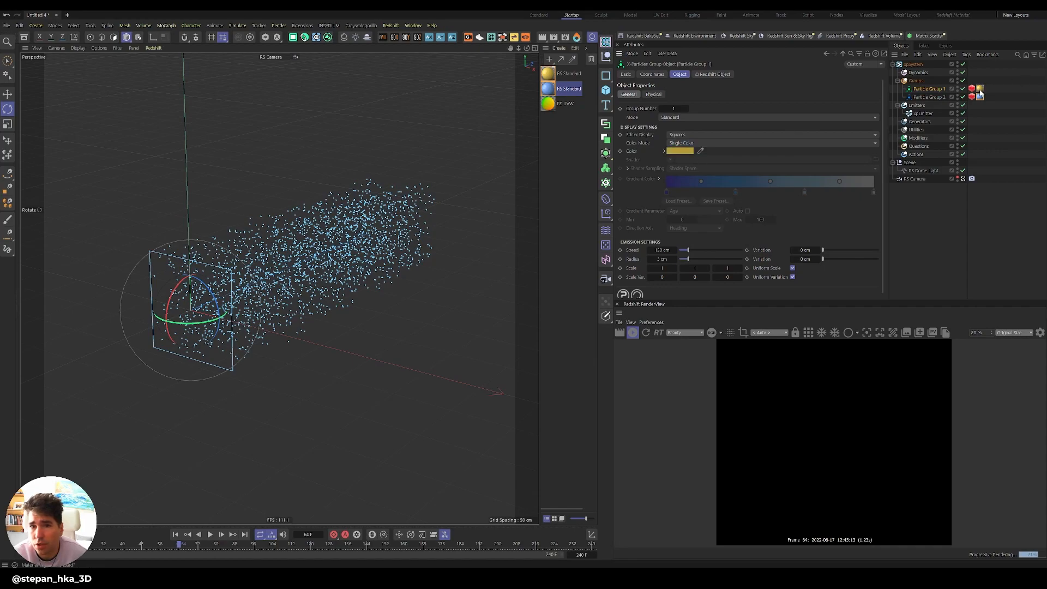
pyautogui.click(176, 536)
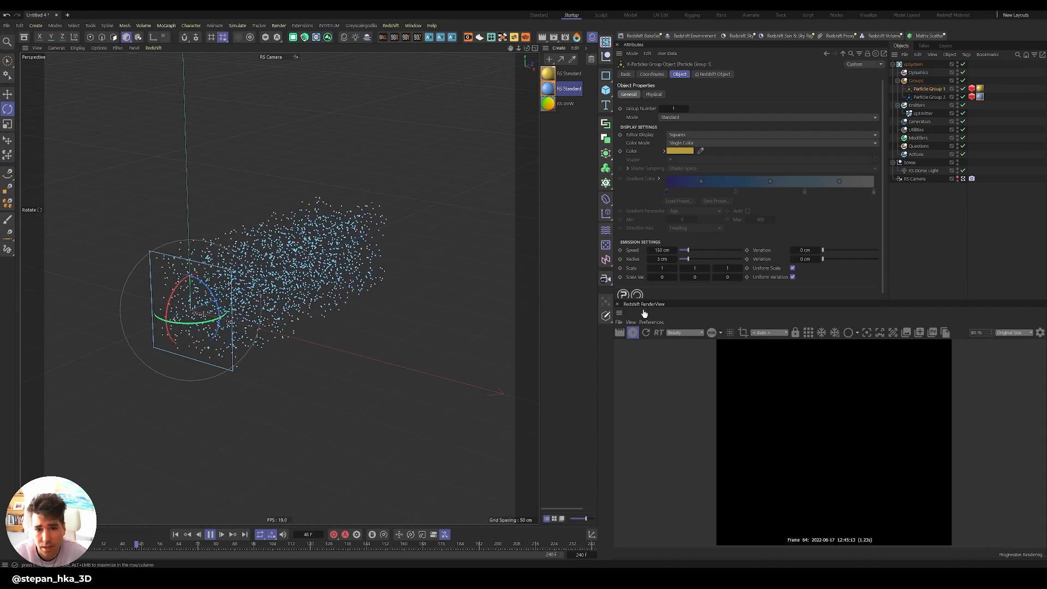
pyautogui.click(211, 535)
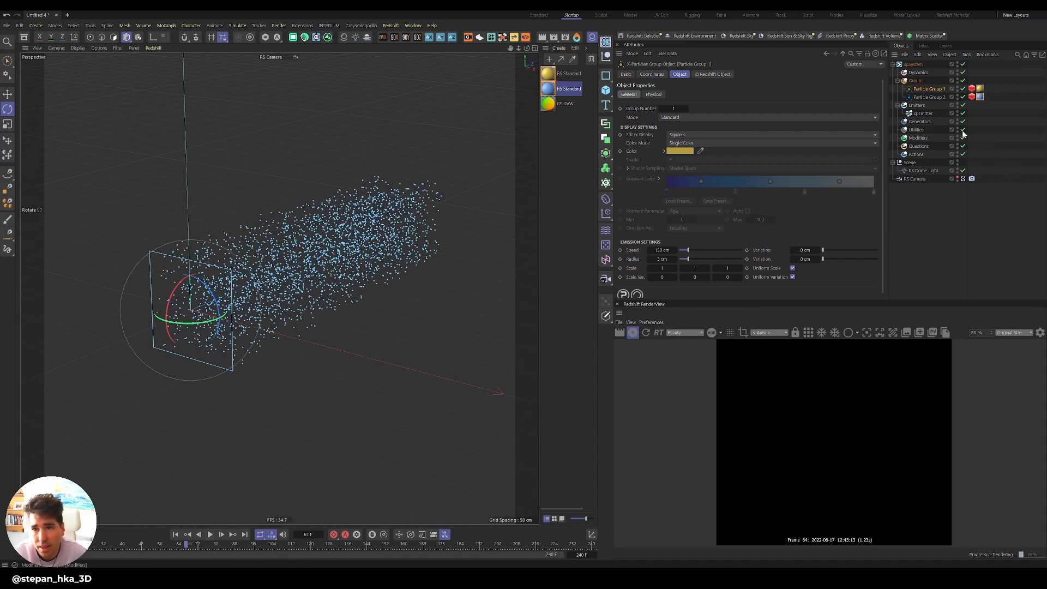
# Add Particle Group 1 and Particle Group 2 to the xpEmitter's groups to use, replay the simulation and preview the render.
pyautogui.click(931, 114)
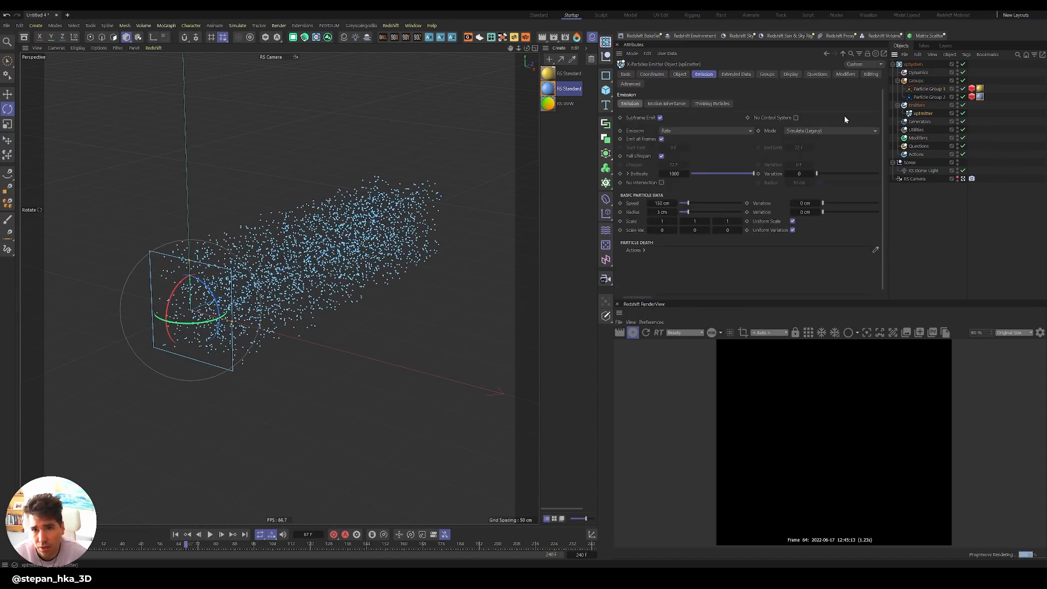
pyautogui.click(766, 75)
pyautogui.moveTo(917, 96); pyautogui.dragTo(818, 155)
pyautogui.click(211, 534)
pyautogui.click(210, 535)
pyautogui.click(632, 332)
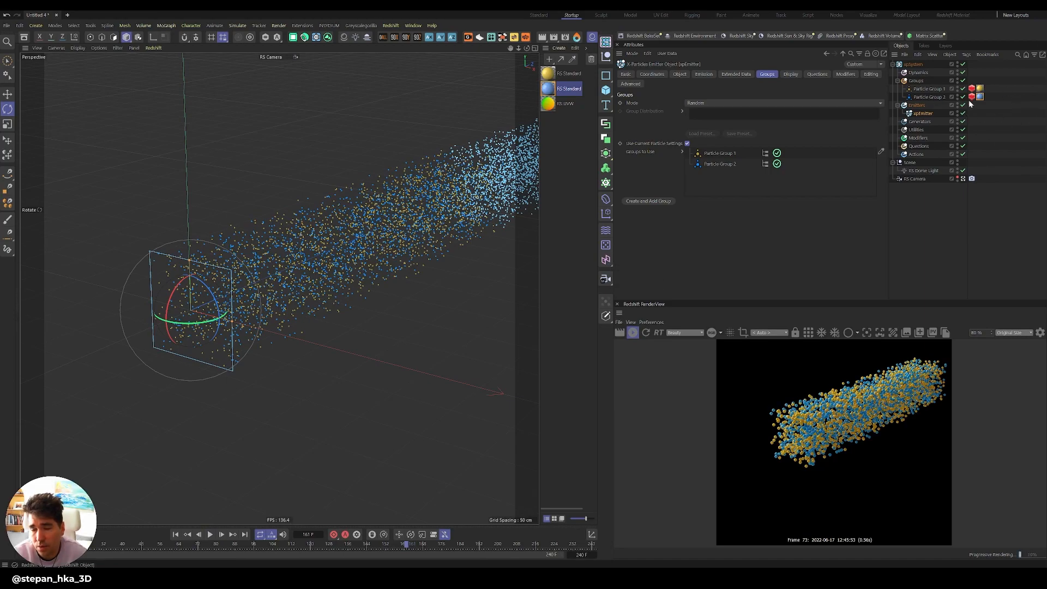
# Delete both particle groups, including their Redshift Object and material tags.
pyautogui.click(929, 91)
pyautogui.press('Delete')
pyautogui.click(929, 91)
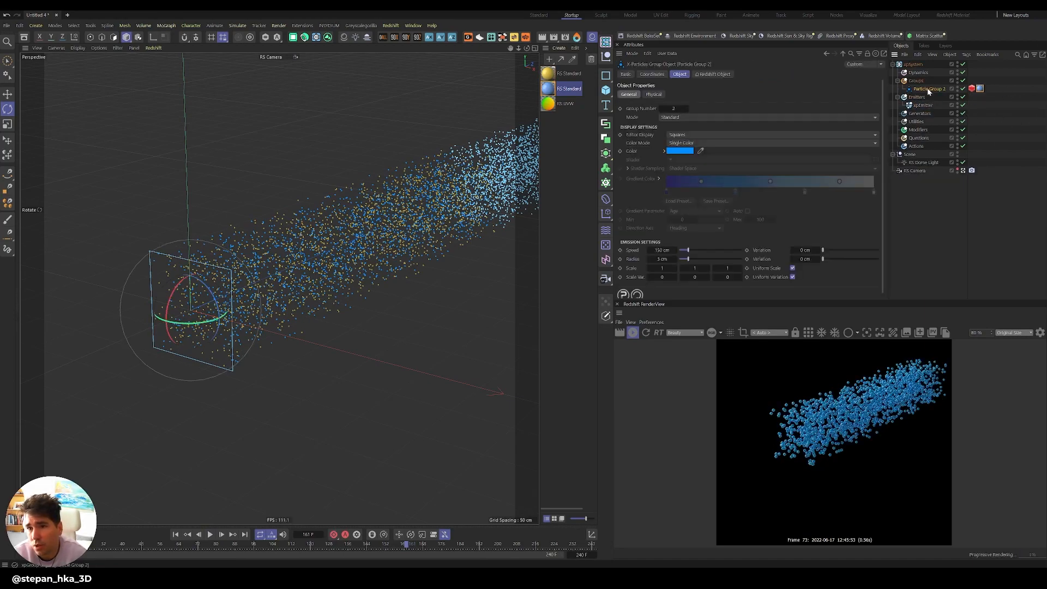
pyautogui.press('Delete')
# Create and add two new particle groups directly from the xpEmitter's group settings.
pyautogui.click(923, 99)
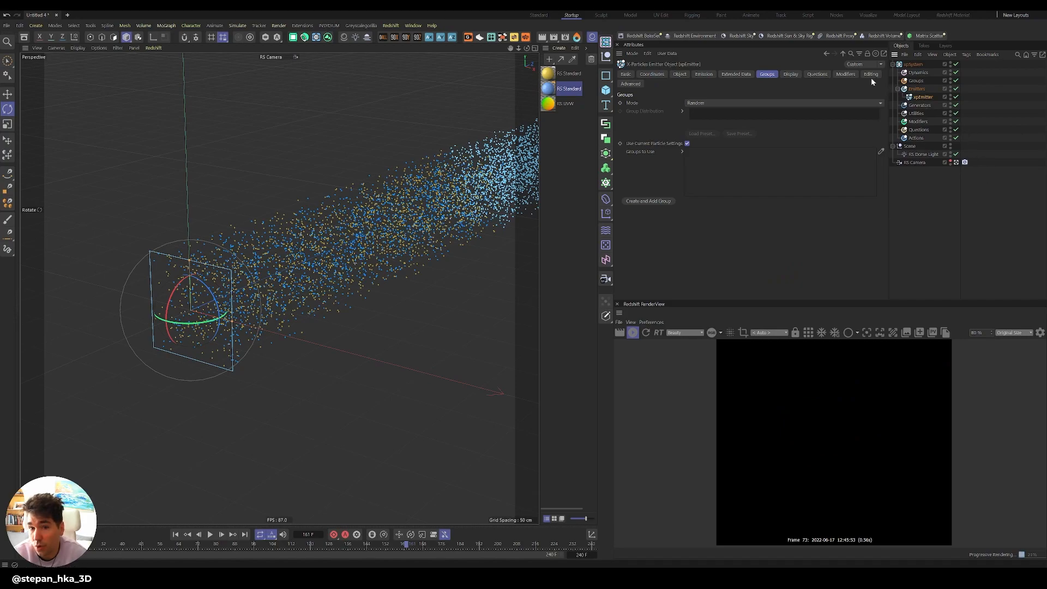
pyautogui.click(652, 200)
pyautogui.click(920, 105)
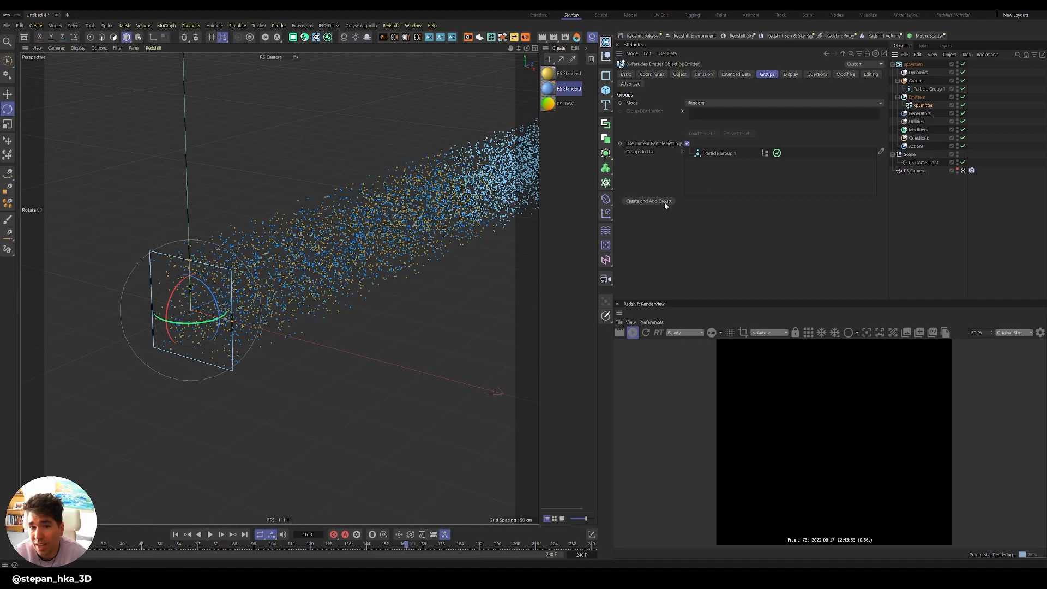
pyautogui.click(665, 202)
# Change the display color of the new Particle Group 1.
pyautogui.click(927, 89)
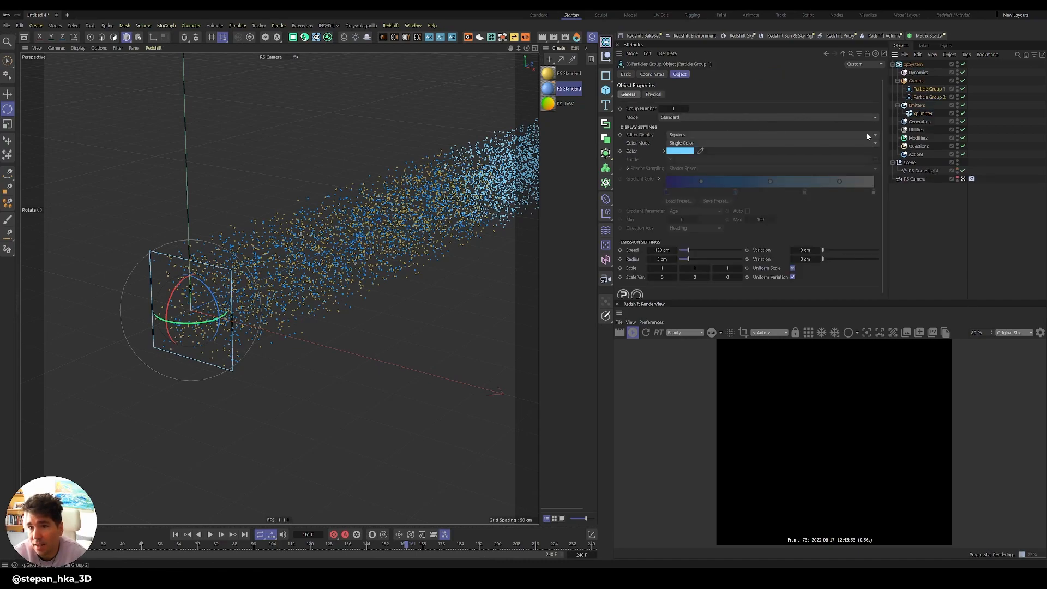
pyautogui.click(680, 150)
pyautogui.click(709, 197)
pyautogui.click(810, 146)
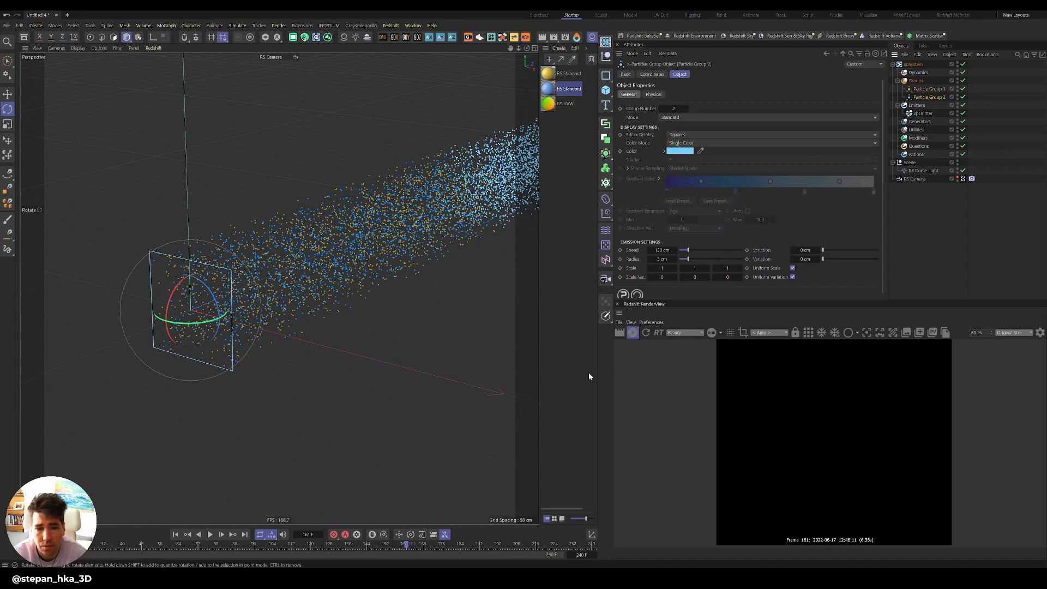
# Replay the particle simulation from the first frame and stop it at about frame 105.
pyautogui.click(175, 535)
pyautogui.click(210, 535)
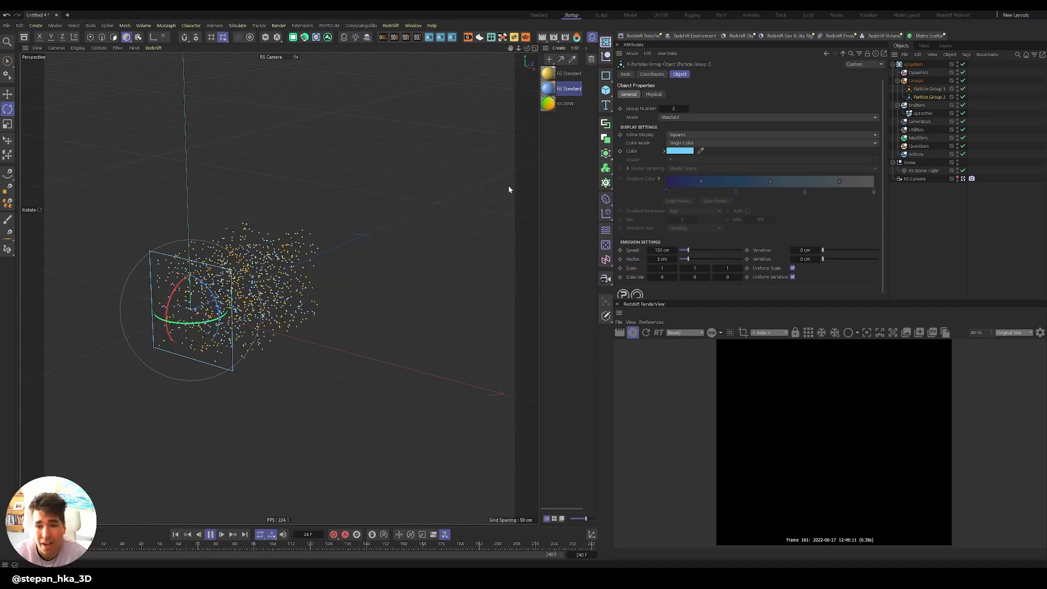
pyautogui.click(210, 534)
# Add a Redshift Object render tag to both Particle Group 1 and Particle Group 2.
pyautogui.rightClick(926, 90)
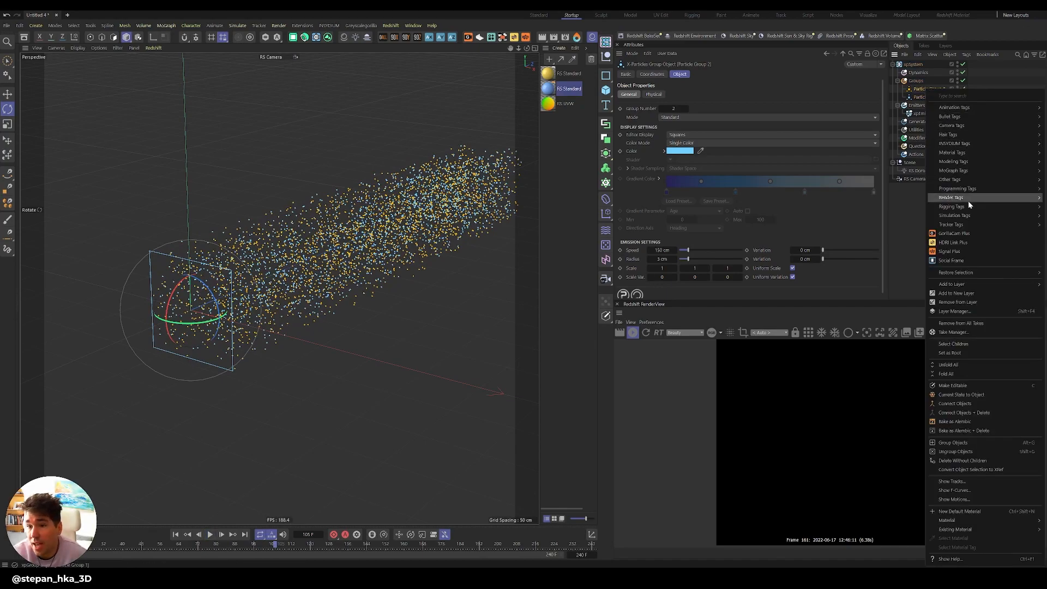
pyautogui.moveTo(966, 197)
pyautogui.click(900, 226)
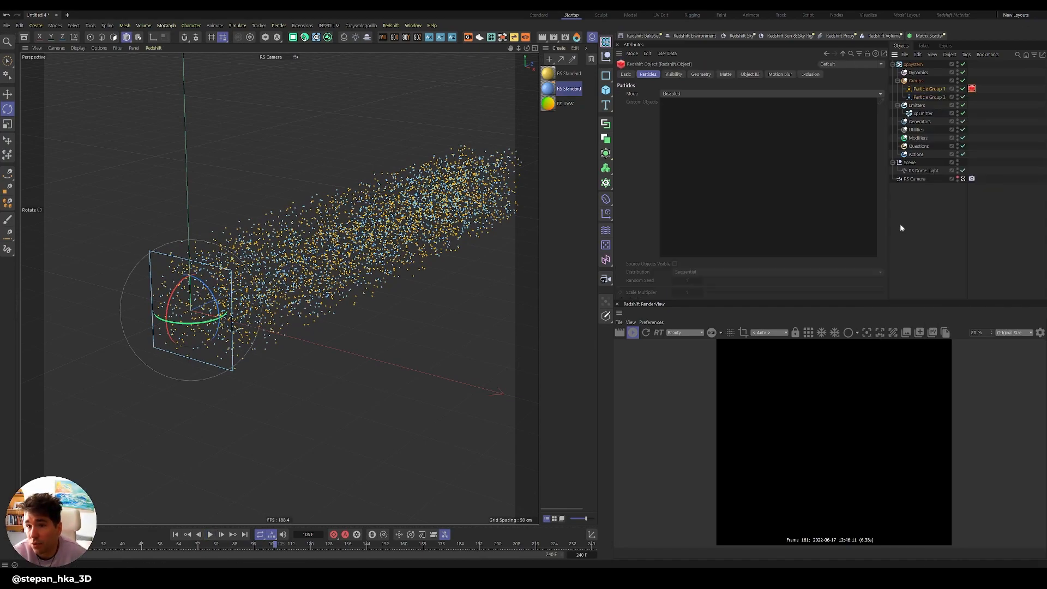
pyautogui.rightClick(930, 97)
pyautogui.moveTo(888, 194)
pyautogui.click(947, 196)
# Set both Redshift tags' particle mode to Optimized Spheres, and assign the yellow material to Particle Group 1 and the blue one to Particle Group 2.
pyautogui.click(709, 94)
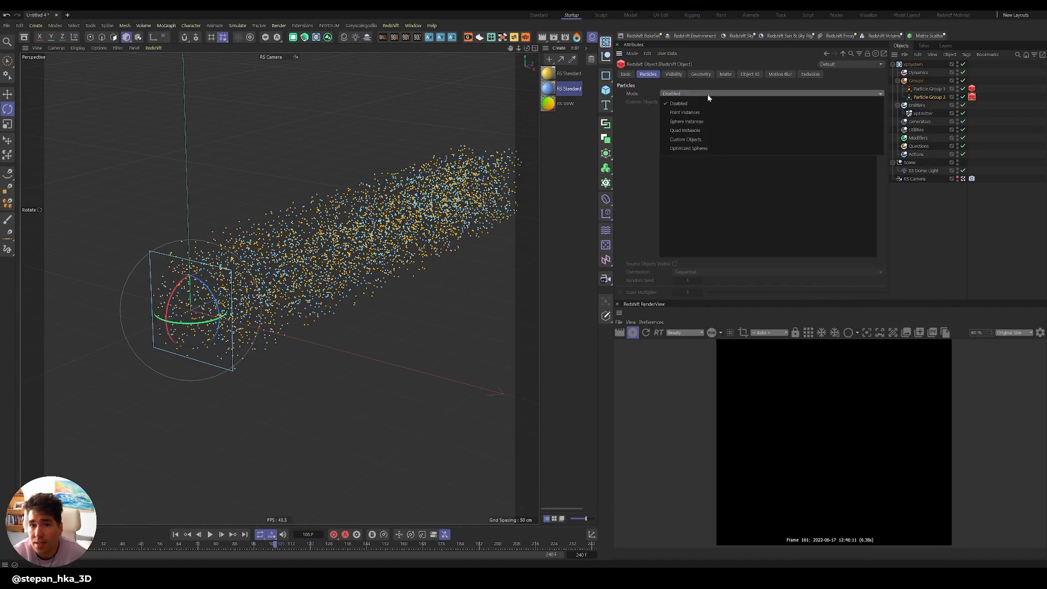
pyautogui.click(712, 146)
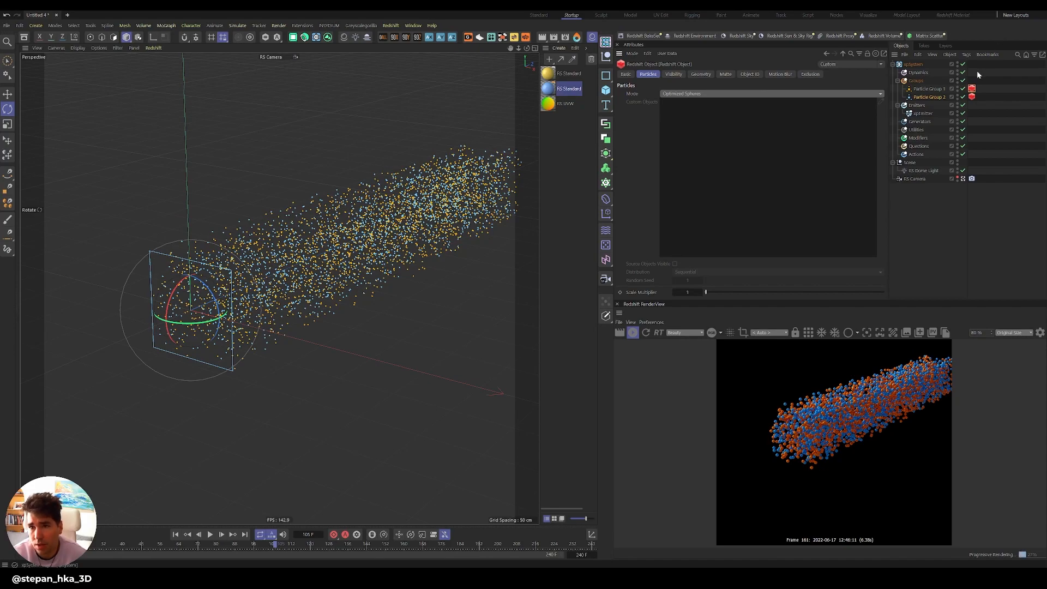
pyautogui.moveTo(553, 89); pyautogui.dragTo(927, 97)
pyautogui.moveTo(770, 97); pyautogui.dragTo(935, 90)
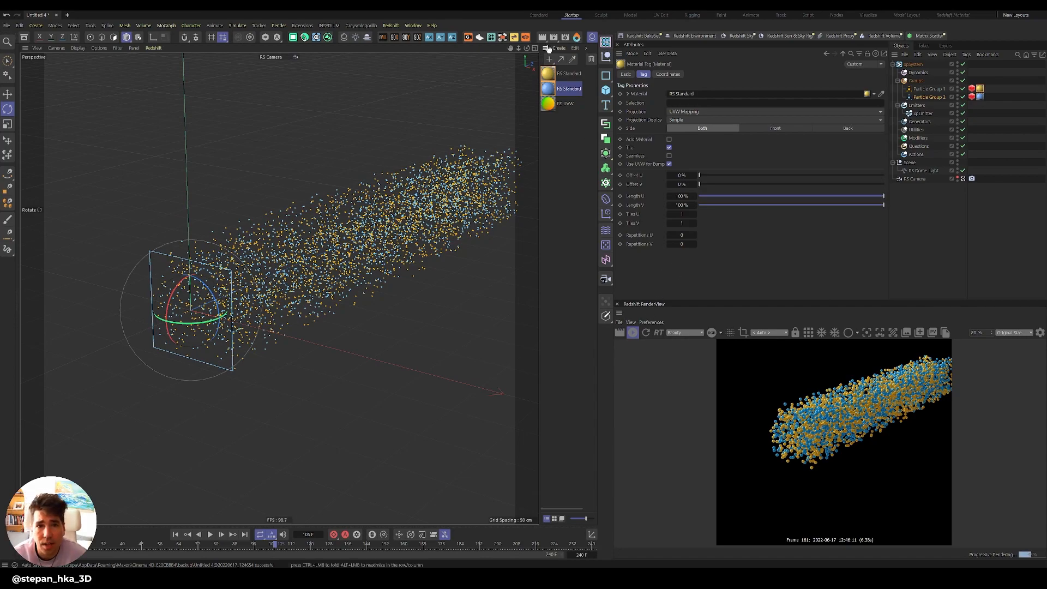
# Add a cube, scale it down and place it under an xpShatter object to fracture it.
pyautogui.click(592, 38)
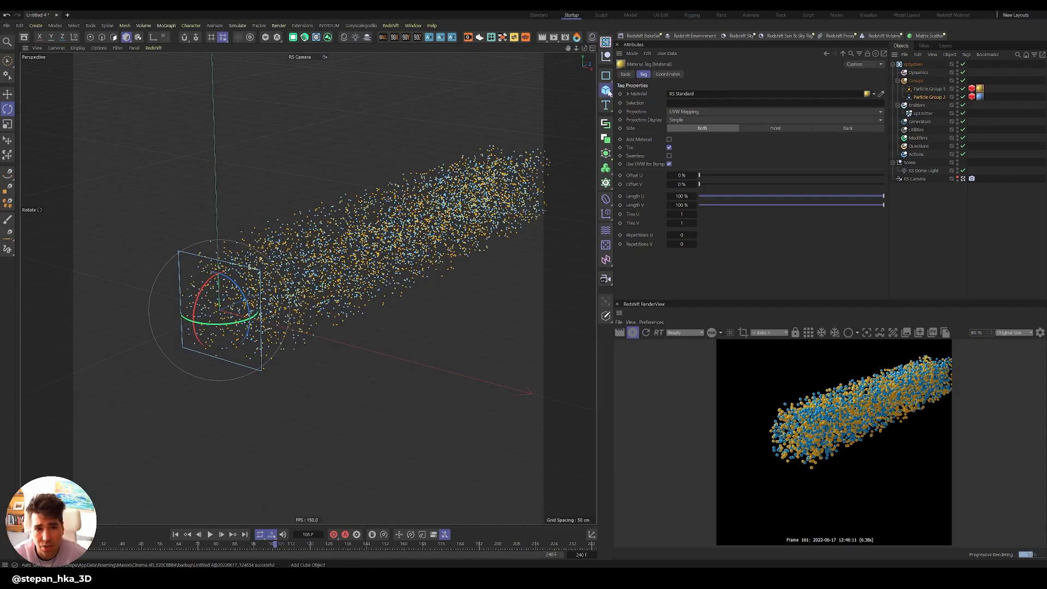
pyautogui.click(605, 90)
pyautogui.press('e')
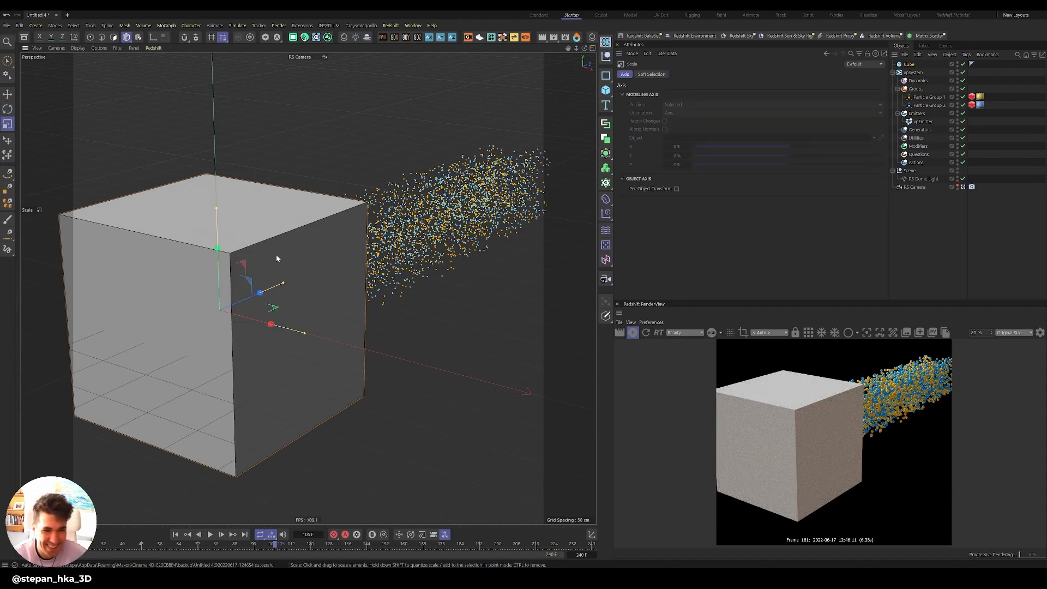
pyautogui.moveTo(231, 310); pyautogui.dragTo(727, 248)
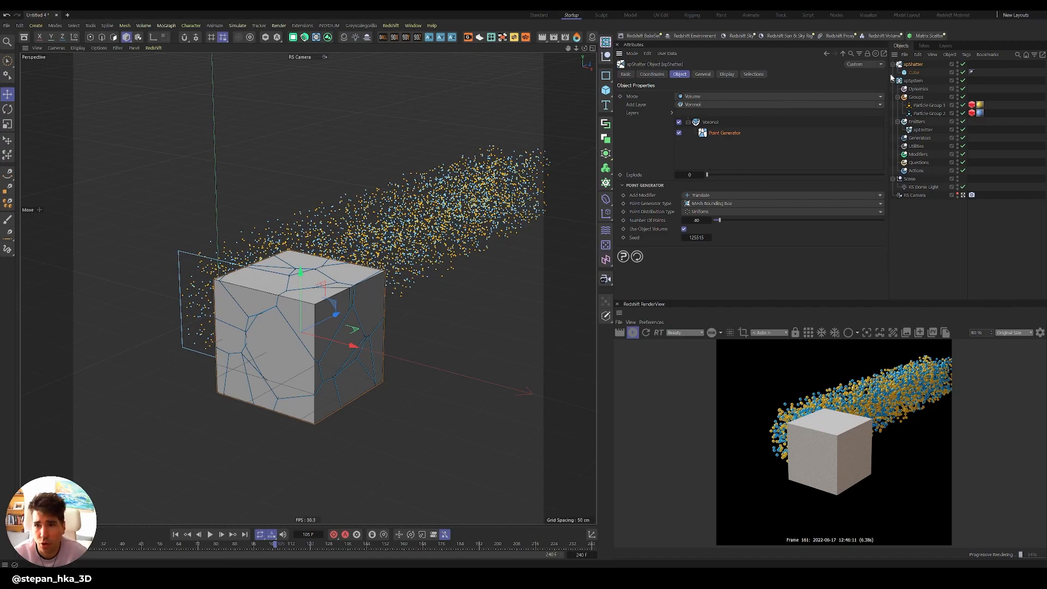
# Set the xpShatter's Explode value to 87 and make the object editable as separate cube shards.
pyautogui.moveTo(707, 174)
pyautogui.mouseDown()
pyautogui.moveTo(856, 174)
pyautogui.moveTo(703, 175)
pyautogui.mouseUp()
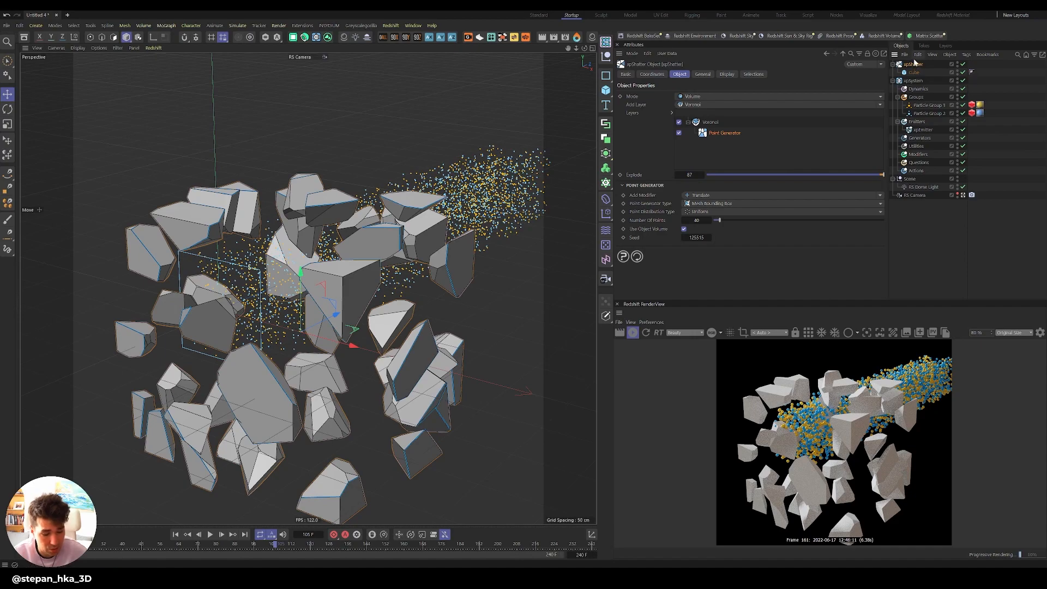
pyautogui.click(915, 64)
pyautogui.click(892, 64)
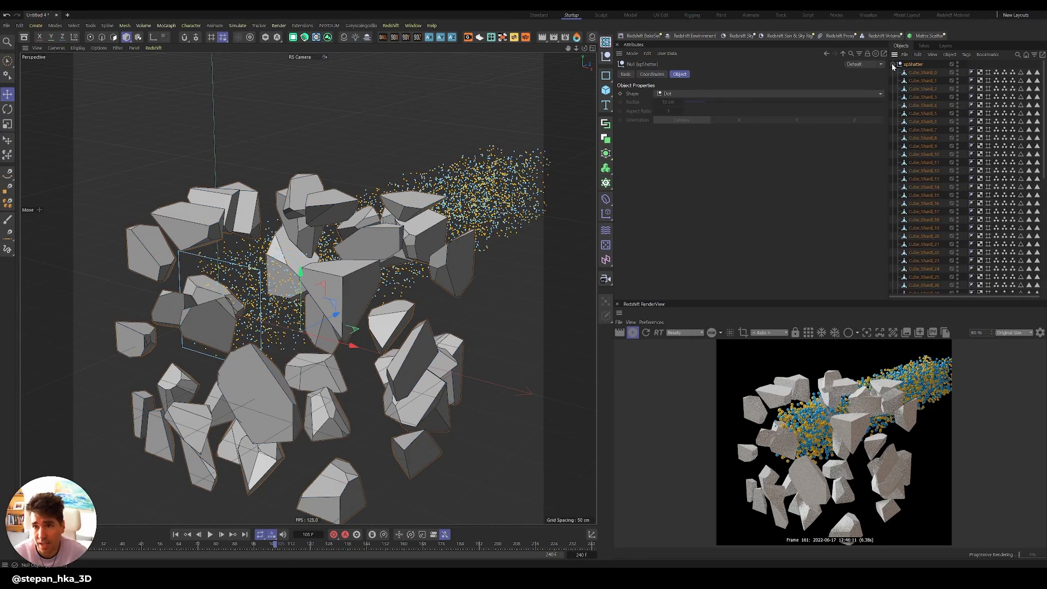
pyautogui.click(892, 64)
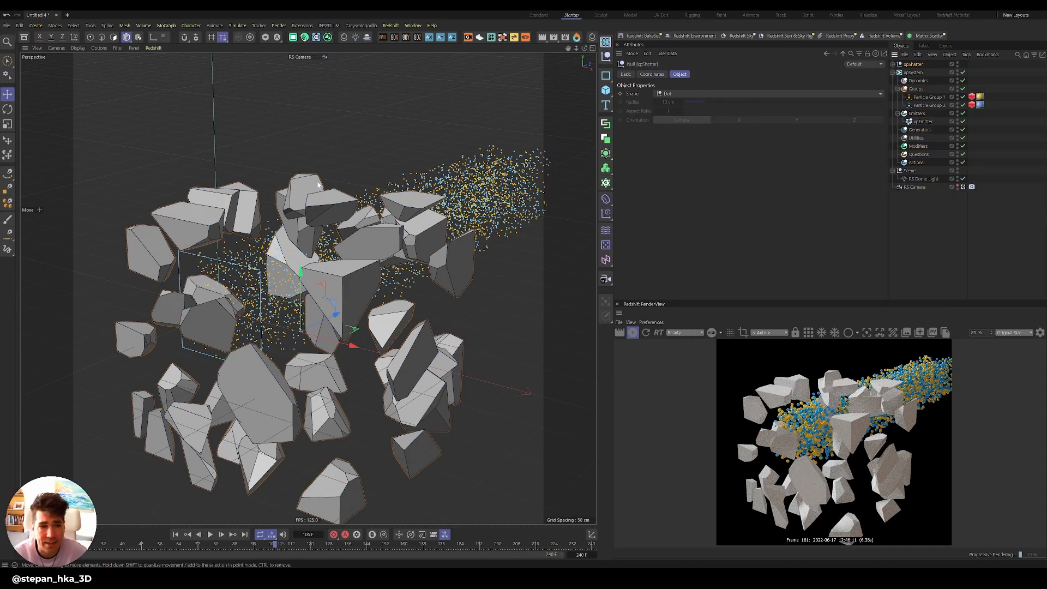
# Select four separate shards, move them out of the xpShatter null, and delete the null with all remaining shards.
pyautogui.click(388, 328)
pyautogui.keyDown('shift'); pyautogui.click(373, 245); pyautogui.keyUp('shift')
pyautogui.keyDown('shift'); pyautogui.click(287, 254); pyautogui.keyUp('shift')
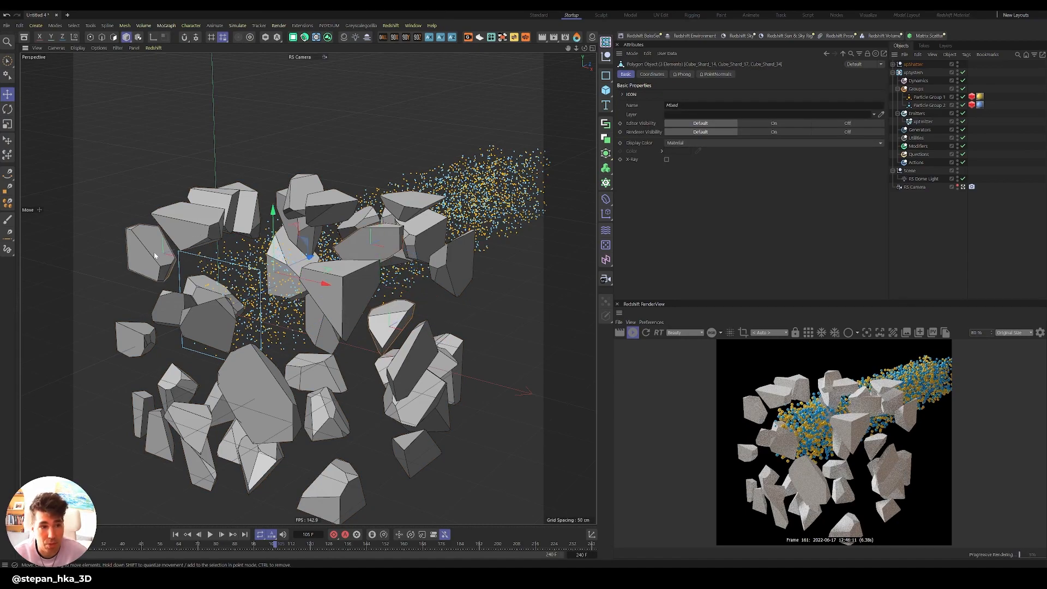
pyautogui.keyDown('shift'); pyautogui.click(414, 208); pyautogui.keyUp('shift')
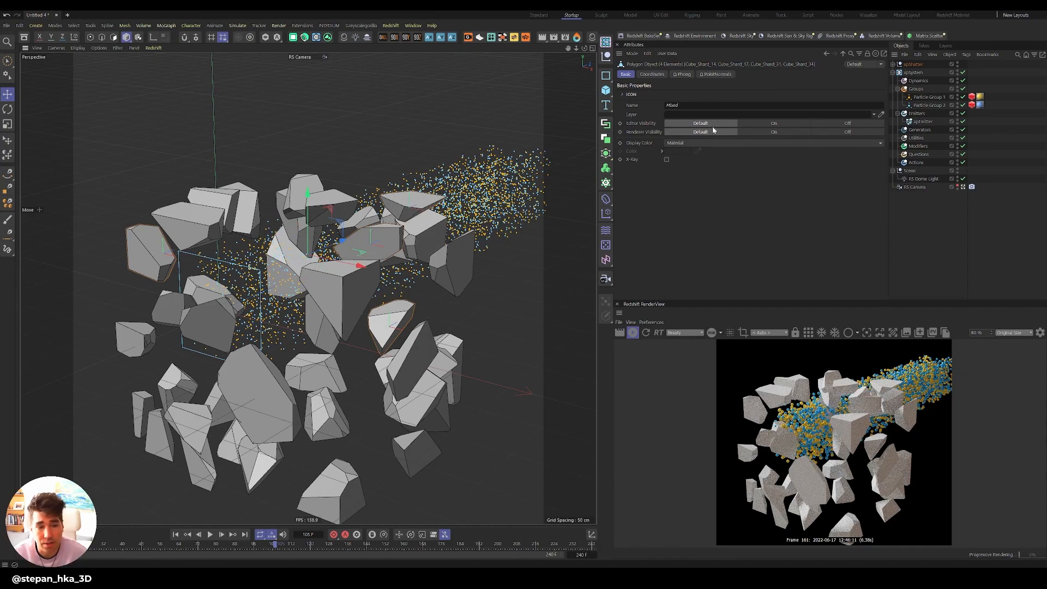
pyautogui.click(894, 64)
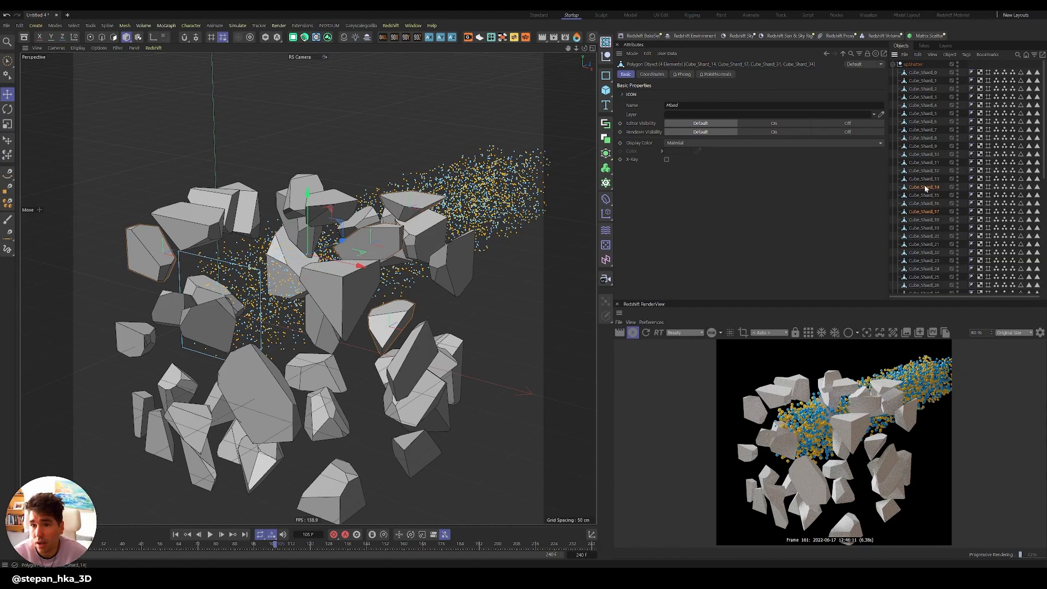
pyautogui.moveTo(926, 189); pyautogui.dragTo(926, 63)
pyautogui.click(894, 97)
pyautogui.click(911, 98)
pyautogui.press('Delete')
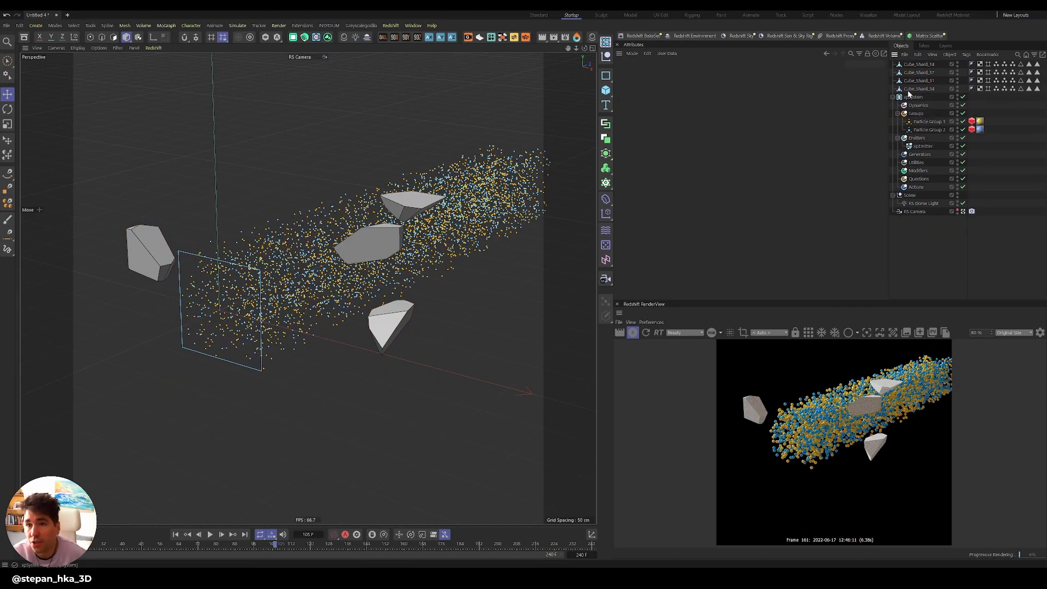
# Rename the four shards Shard-G1, Shard-G1b, ShardG2 and ShardG2b, and group them in a null named Shards.
pyautogui.doubleClick(920, 65)
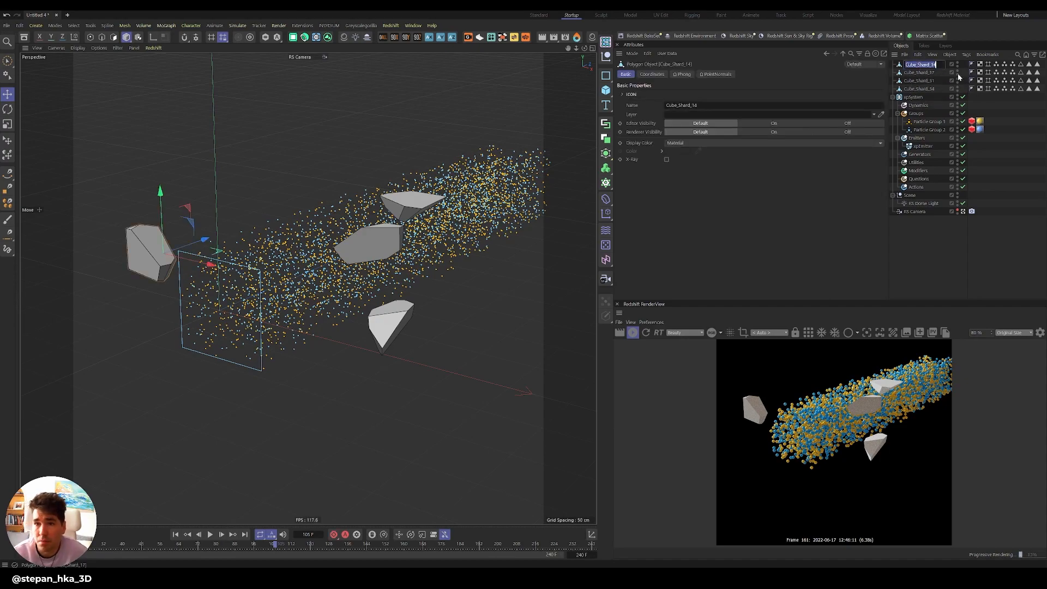
pyautogui.write('Shard-G1')
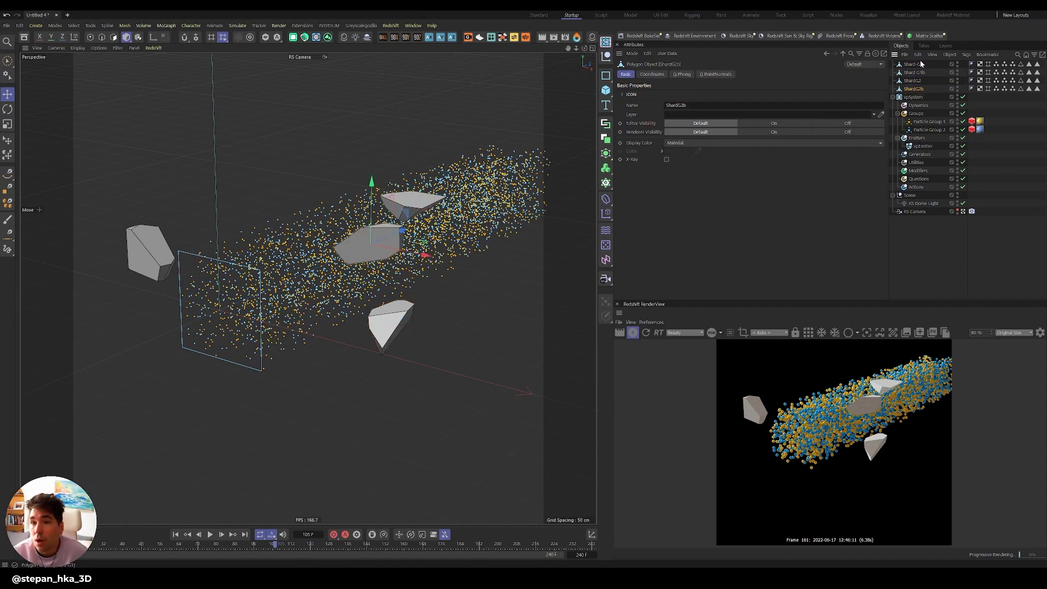
pyautogui.keyDown('shift'); pyautogui.click(921, 65); pyautogui.keyUp('shift')
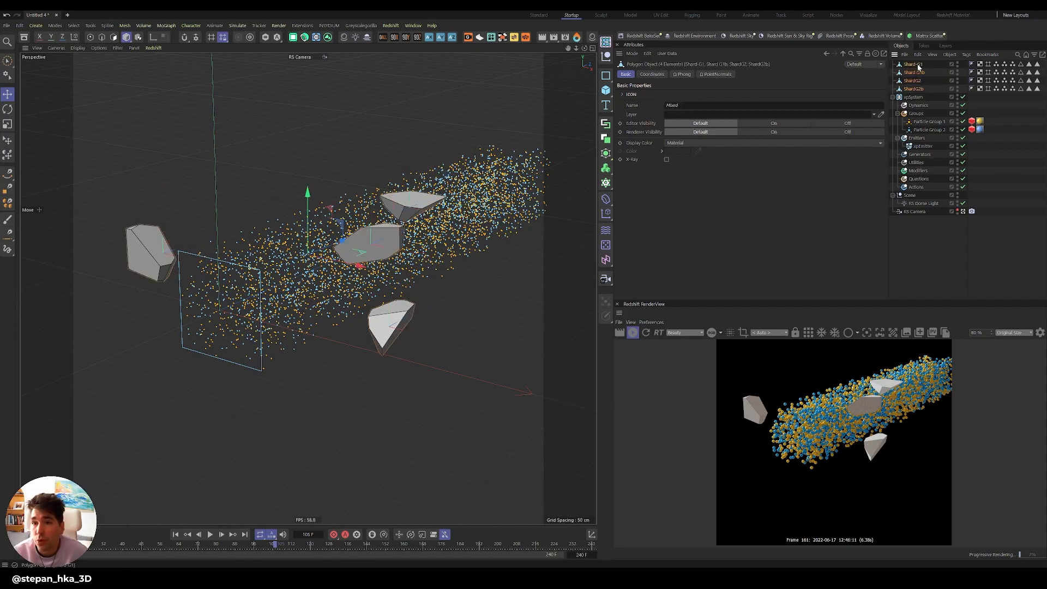
pyautogui.rightClick(921, 64)
pyautogui.moveTo(955, 174)
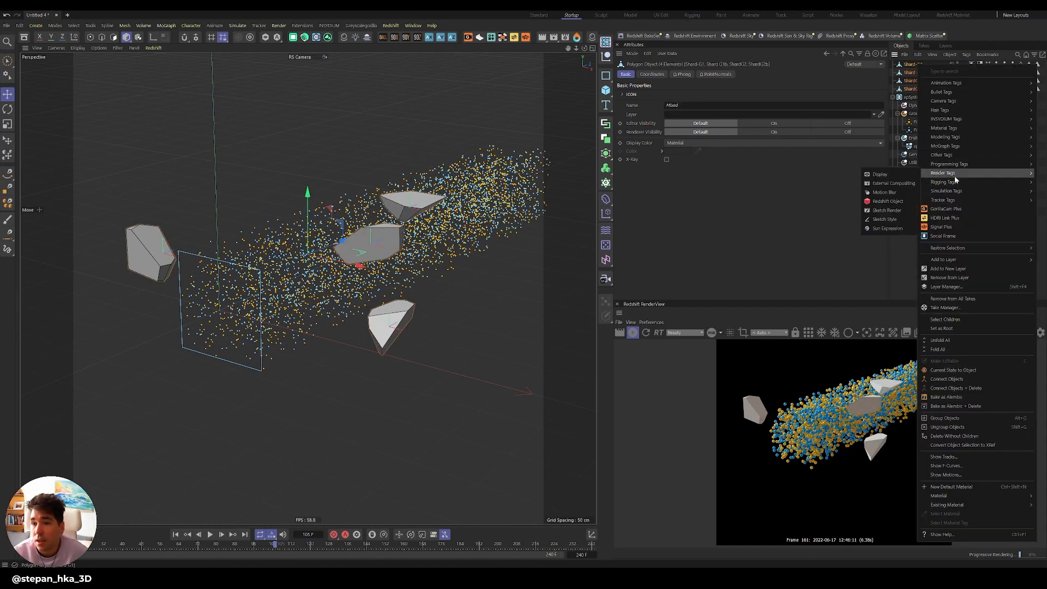
pyautogui.click(907, 69)
pyautogui.hotkey('alt', 'g')
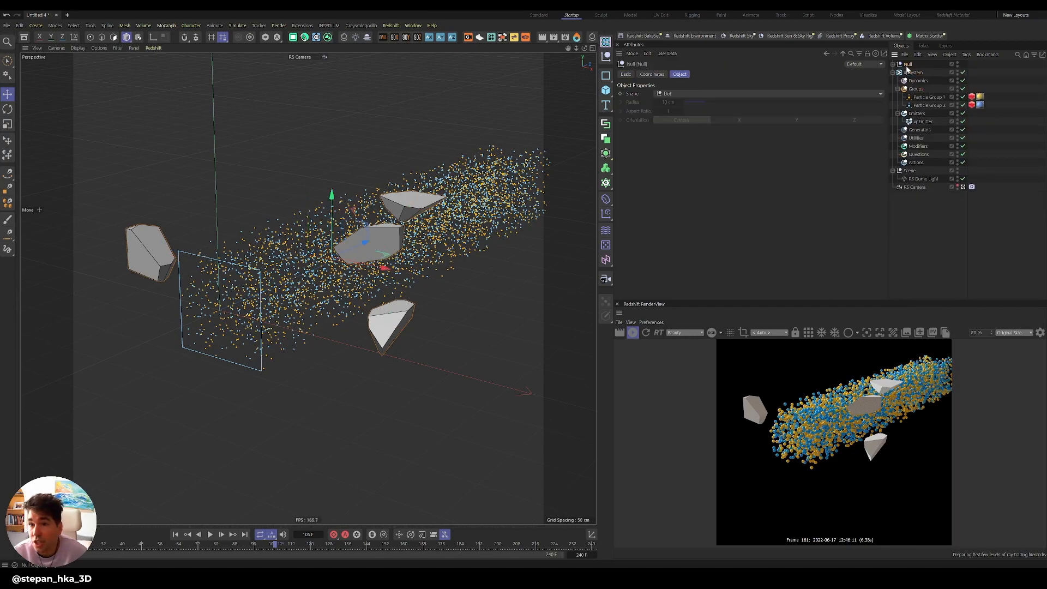
pyautogui.doubleClick(907, 65)
pyautogui.write('Shards')
pyautogui.press('Return')
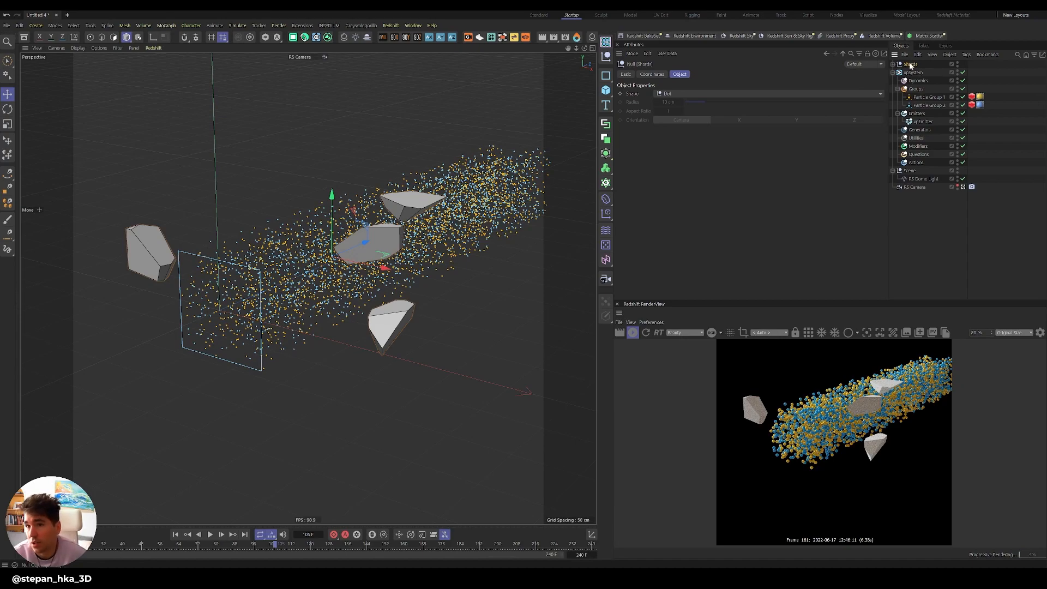
# Move the Shards null into the xpSystem's Utilities group and hide it in the viewport.
pyautogui.moveTo(924, 139); pyautogui.dragTo(924, 140)
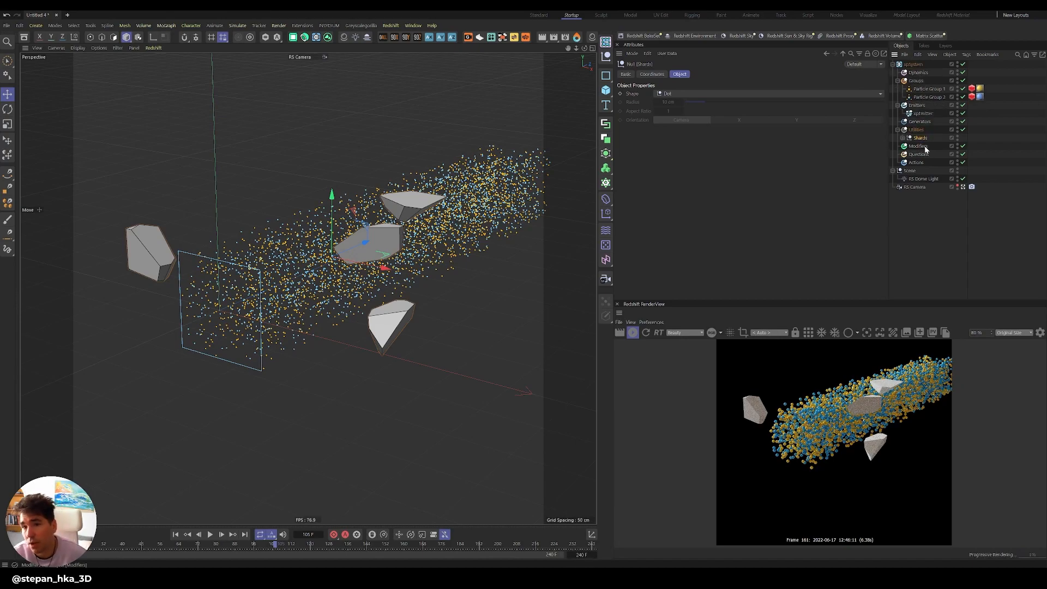
pyautogui.click(957, 137)
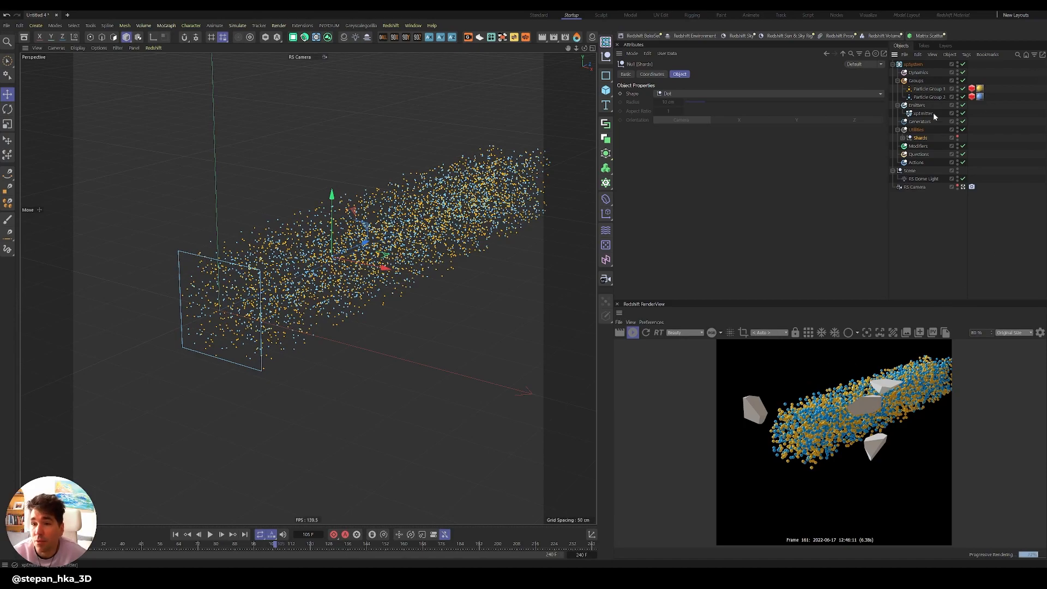
# Set the particle mode of Particle Group 1's Redshift Object tag to Custom Objects.
pyautogui.click(931, 95)
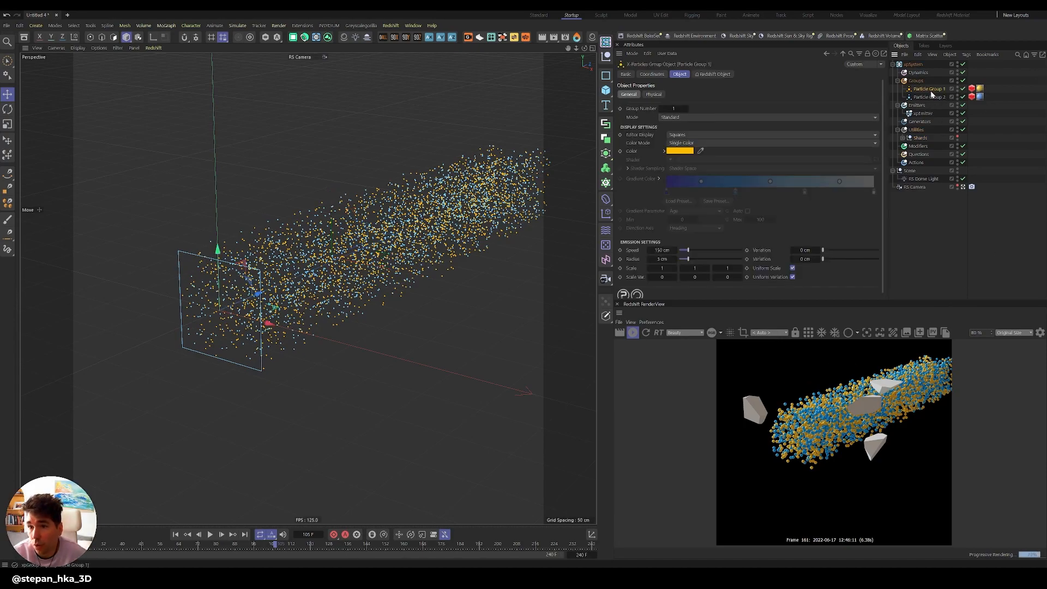
pyautogui.click(972, 90)
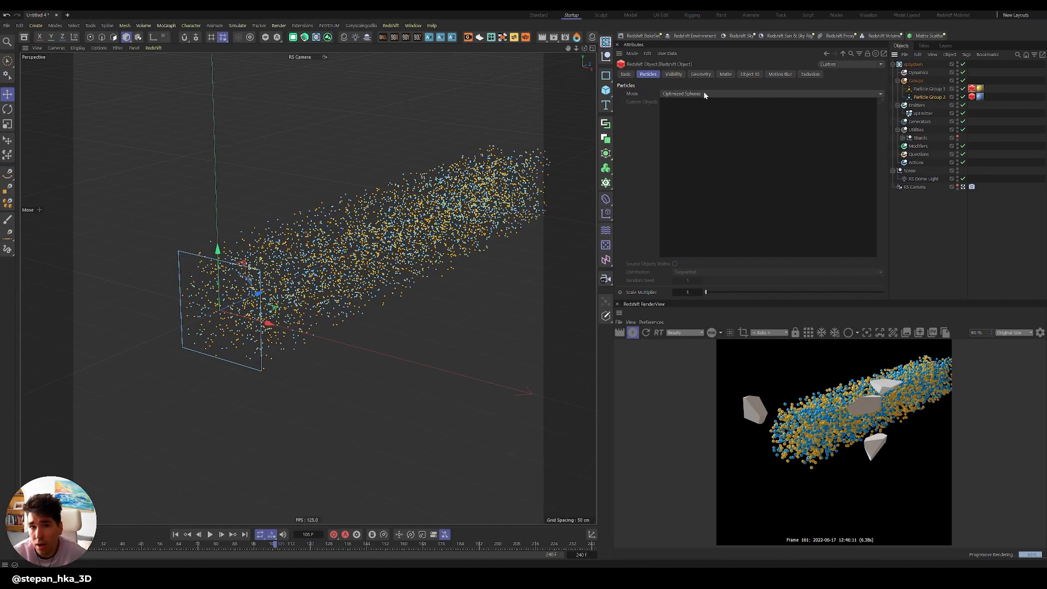
pyautogui.click(729, 94)
pyautogui.click(706, 139)
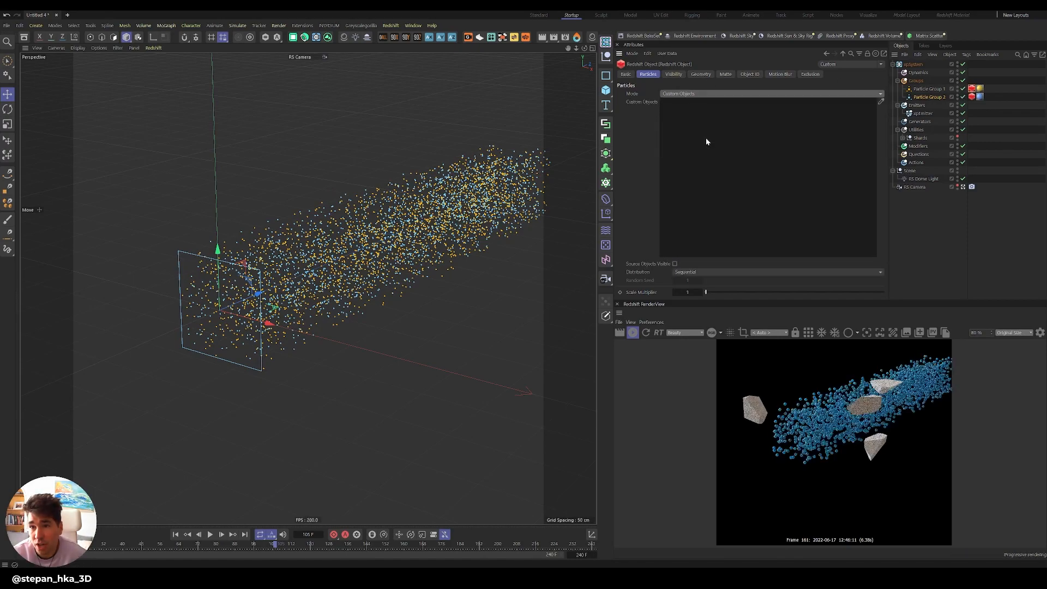
# Add Shard-G1 and Shard-G1b to the custom objects list of Particle Group 1's Redshift Object tag.
pyautogui.click(903, 138)
pyautogui.click(927, 147)
pyautogui.keyDown('ctrl'); pyautogui.click(929, 155); pyautogui.keyUp('ctrl')
pyautogui.click(972, 88)
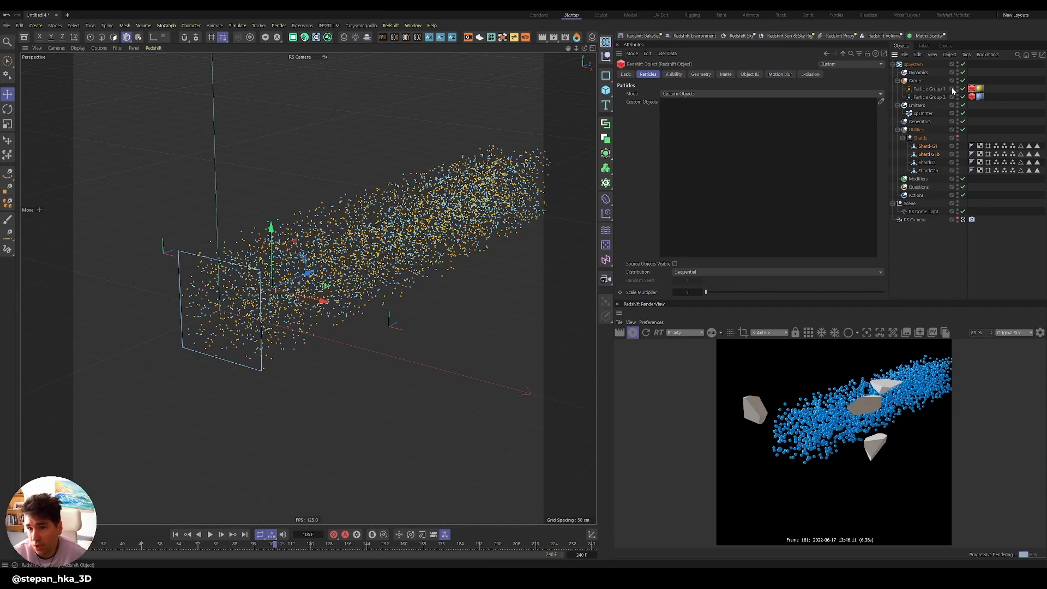
pyautogui.moveTo(928, 147); pyautogui.dragTo(746, 148)
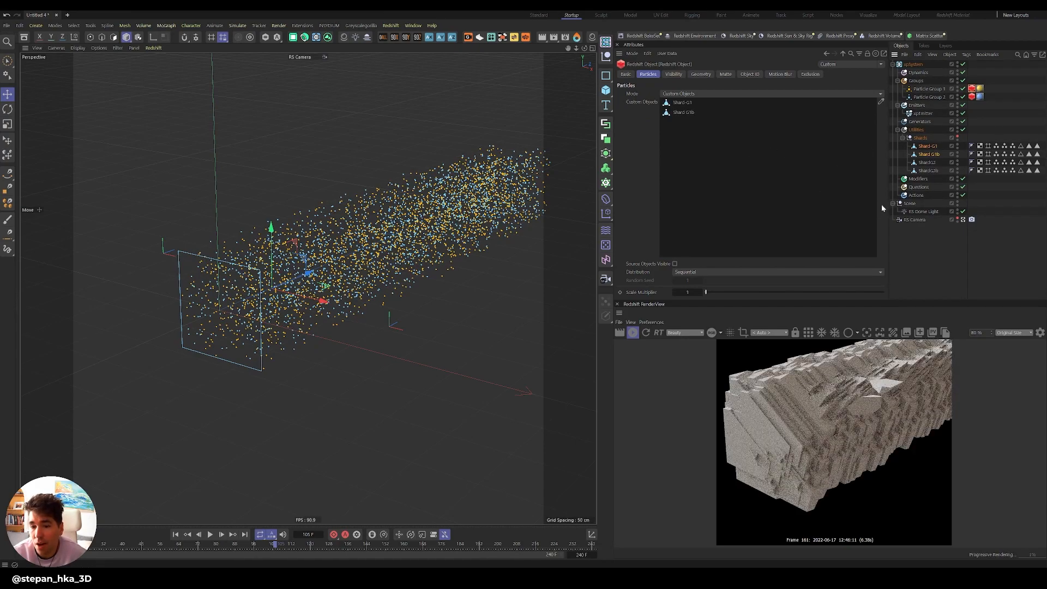
# Set the Scale Multiplier of Particle Group 1's custom objects to 0.02.
pyautogui.click(683, 293)
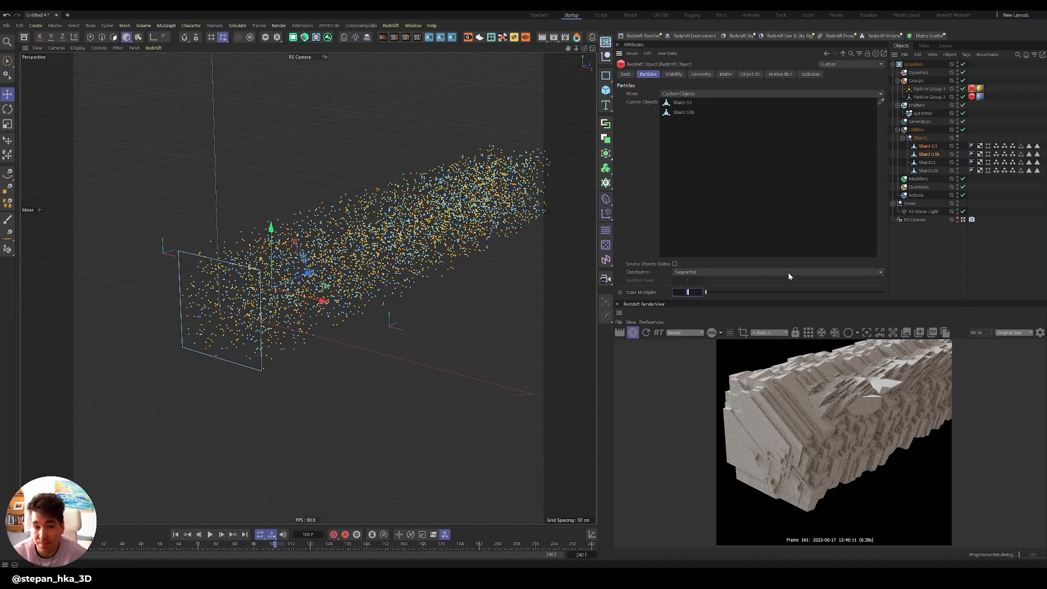
pyautogui.write('0.02')
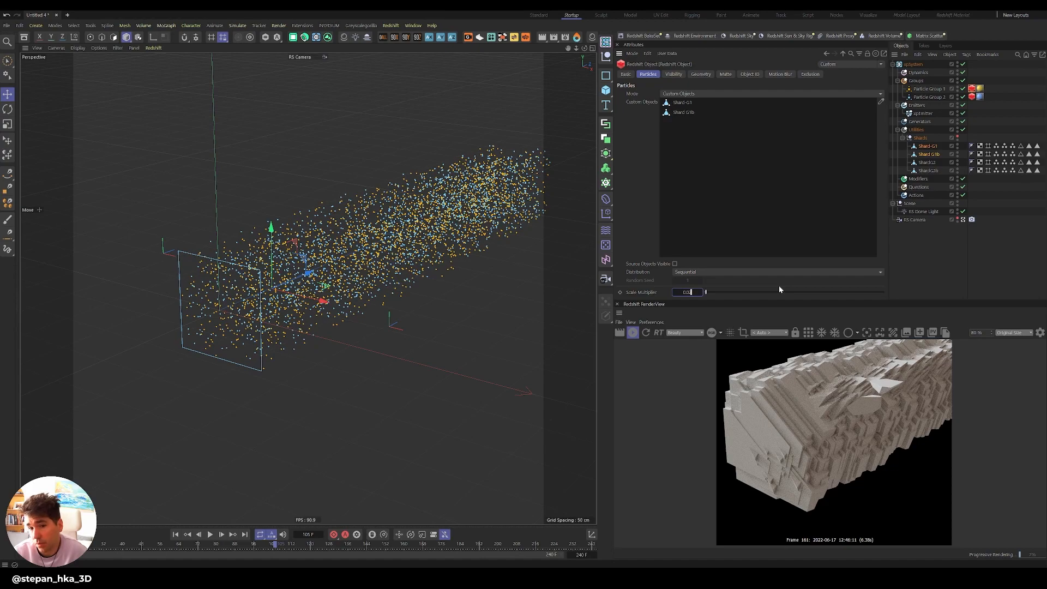
pyautogui.press('Return')
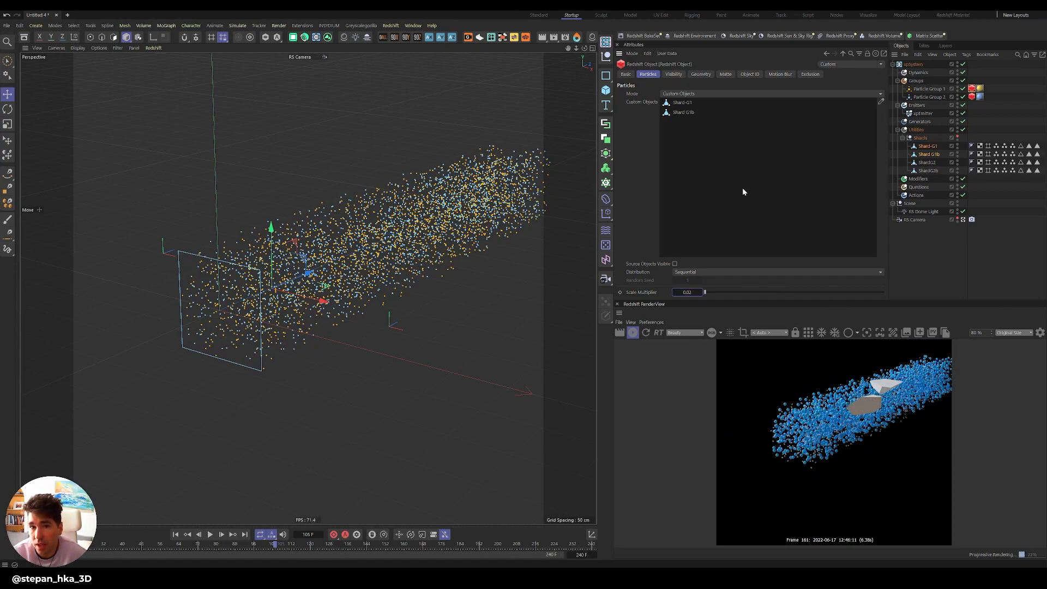
# Set Particle Group 2's Redshift Object tag to Custom Objects mode and add ShardG2 and ShardG2b as its custom objects.
pyautogui.click(973, 97)
pyautogui.click(927, 162)
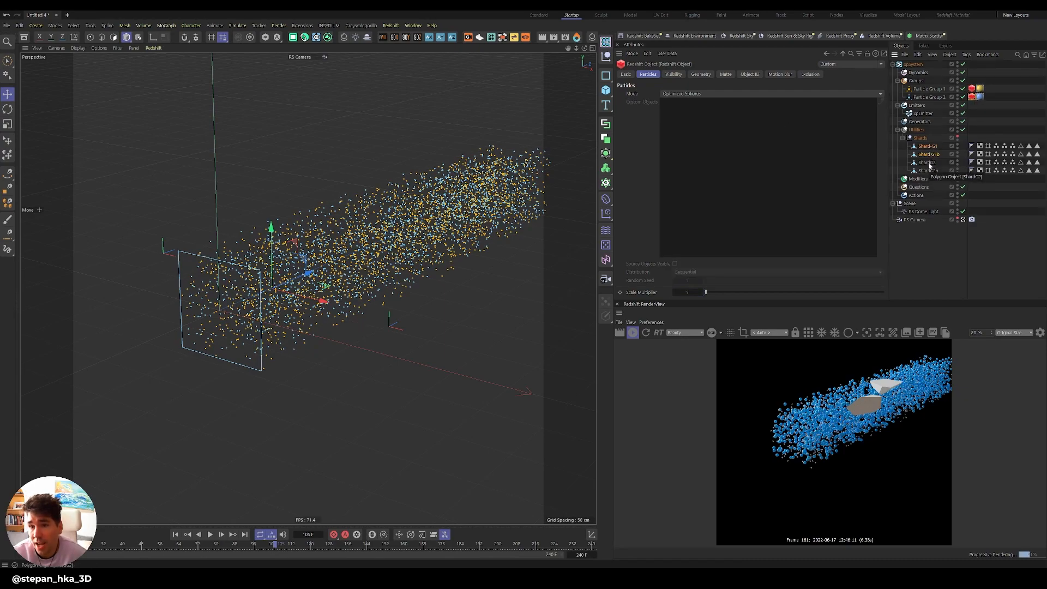
pyautogui.keyDown('ctrl'); pyautogui.click(928, 170); pyautogui.keyUp('ctrl')
pyautogui.click(972, 96)
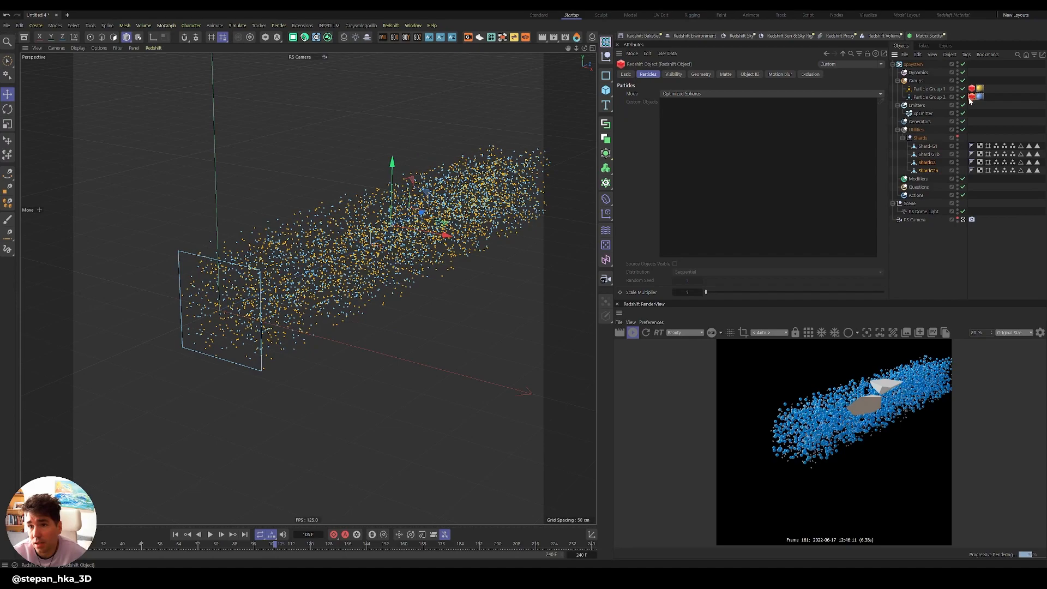
pyautogui.moveTo(921, 165)
pyautogui.mouseDown()
pyautogui.moveTo(769, 163)
pyautogui.moveTo(913, 162)
pyautogui.mouseUp()
pyautogui.click(728, 95)
pyautogui.click(719, 139)
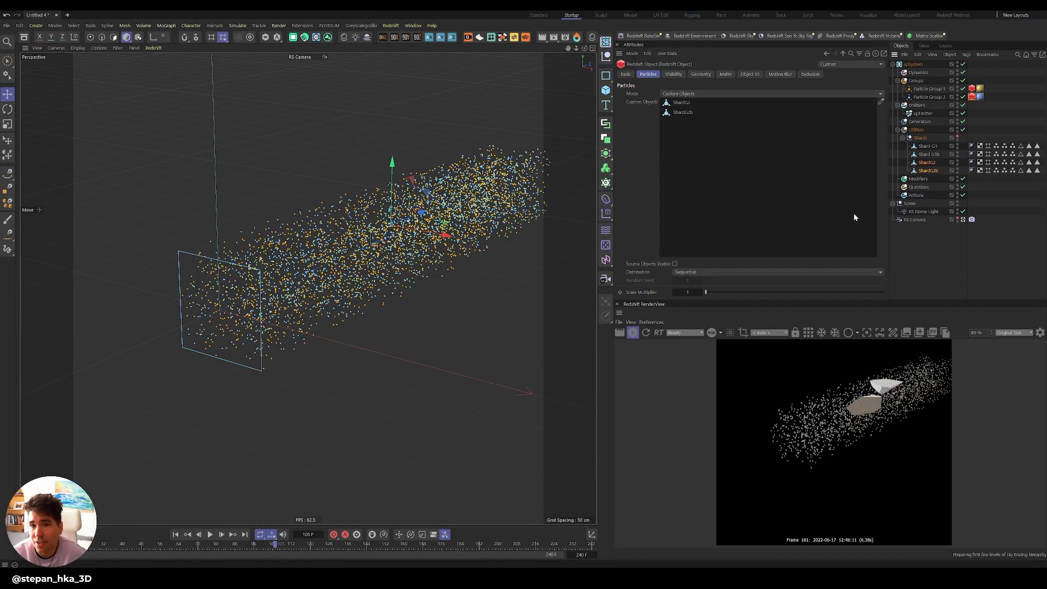
# Set the Scale Multiplier of Particle Group 2's custom objects to 0.02.
pyautogui.click(703, 292)
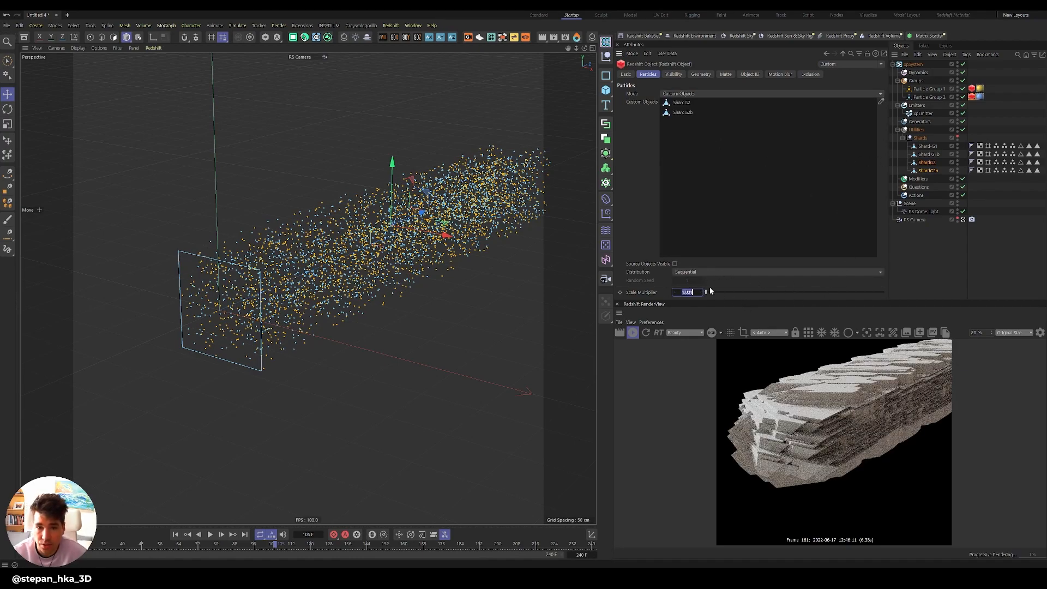
pyautogui.write('1')
pyautogui.write('2')
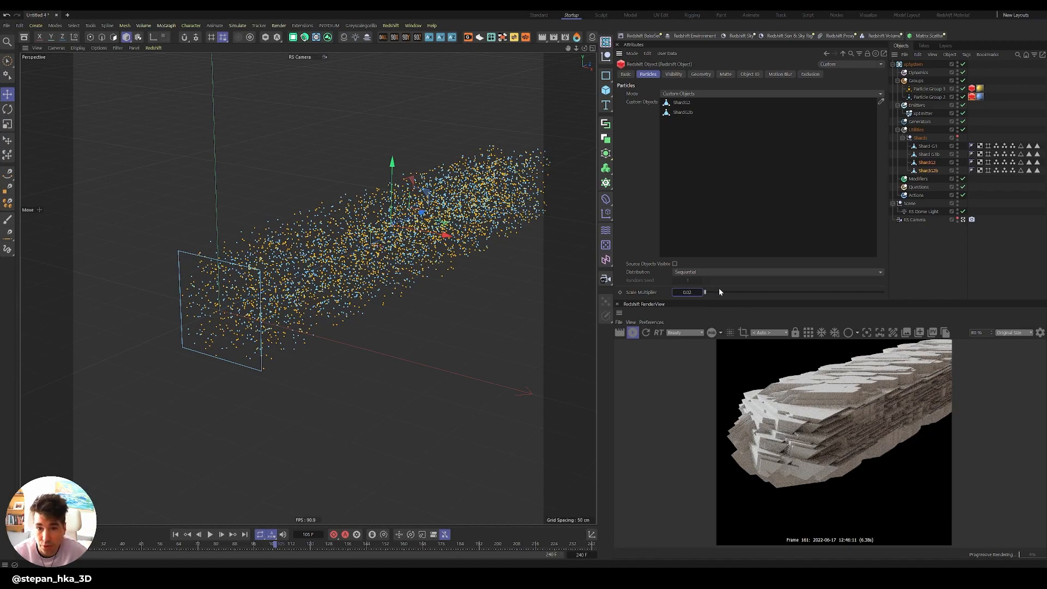
pyautogui.press('Return')
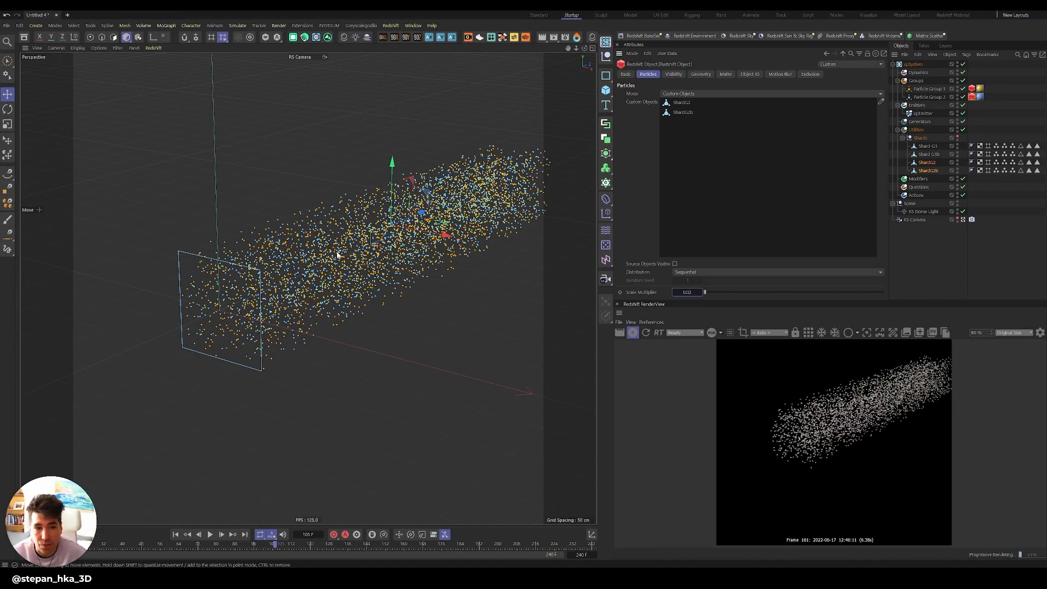
pyautogui.scroll(5, 472, 268)
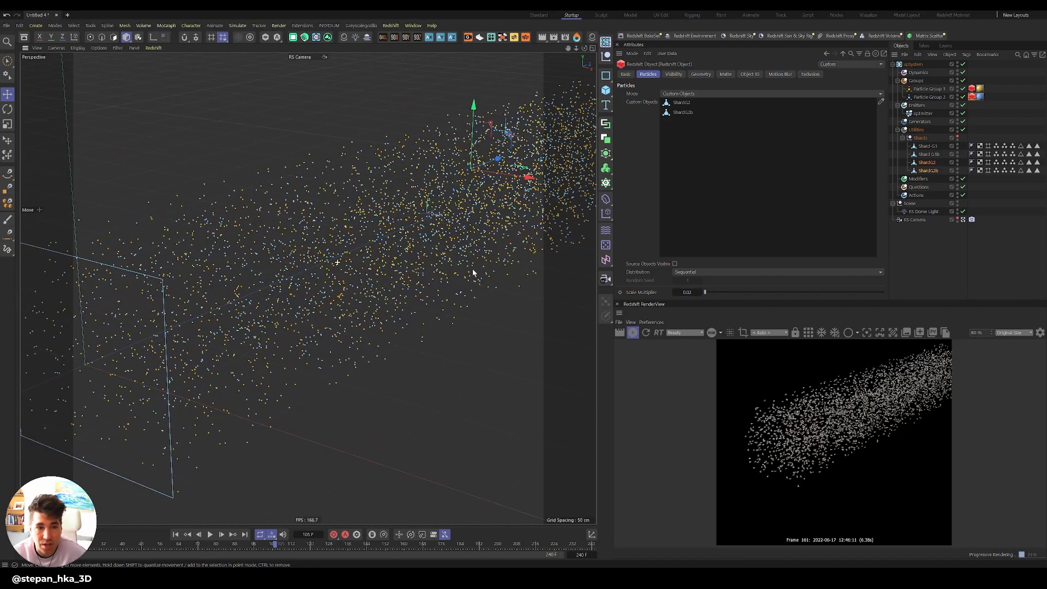
pyautogui.moveTo(403, 267)
pyautogui.keyDown('alt'); pyautogui.mouseDown()
pyautogui.moveTo(364, 268)
pyautogui.moveTo(361, 290)
pyautogui.moveTo(384, 310)
pyautogui.moveTo(414, 287)
pyautogui.mouseUp(); pyautogui.keyUp('alt')
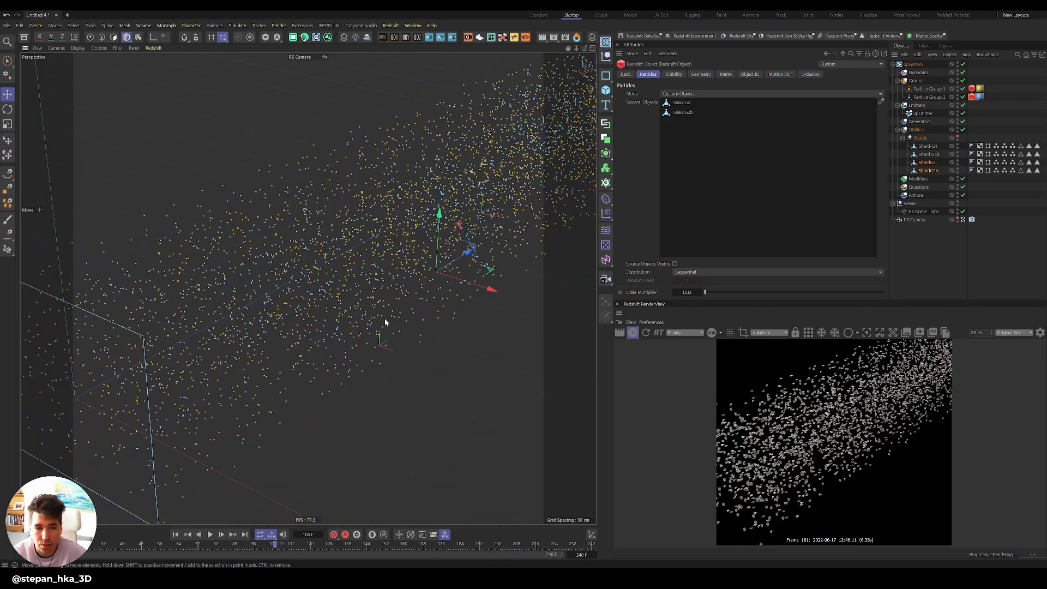
# Replay the particle simulation up to frame 77 with the live render paused, and examine the shards in the resumed render.
pyautogui.click(632, 332)
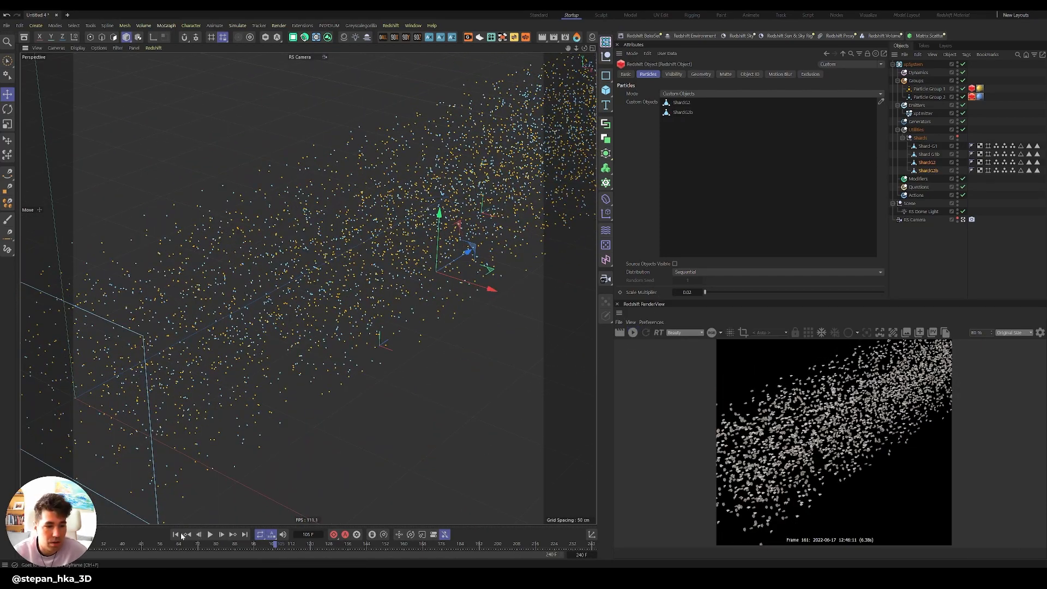
pyautogui.click(210, 535)
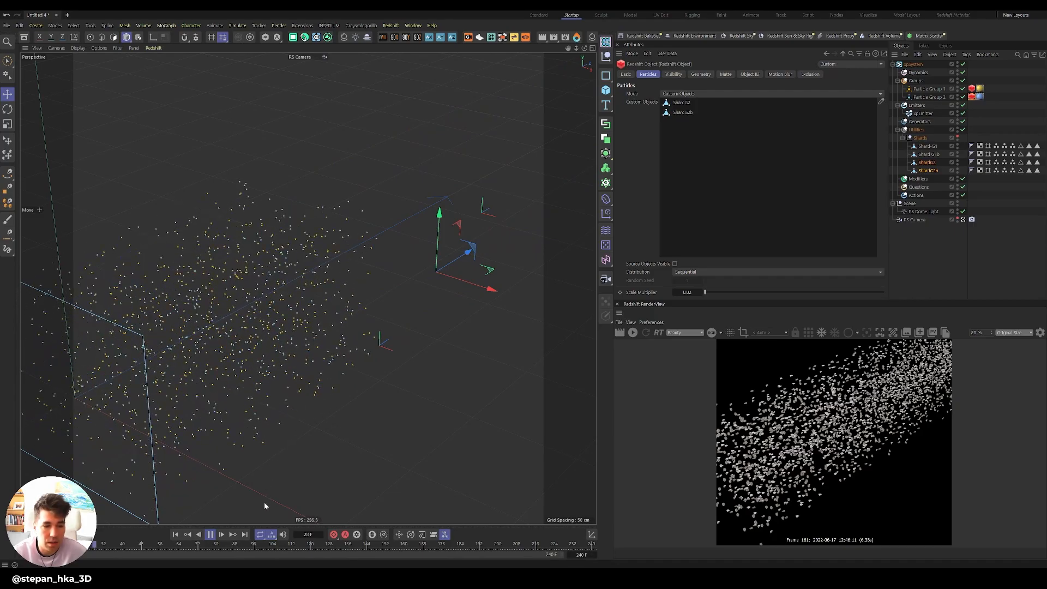
pyautogui.click(210, 535)
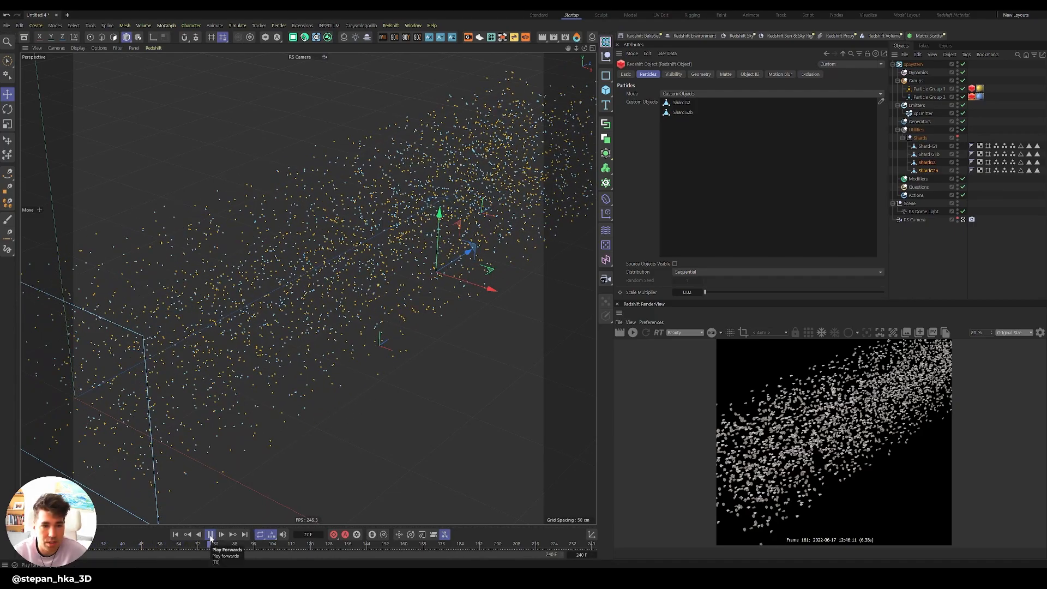
pyautogui.keyDown('alt'); pyautogui.moveTo(595, 407); pyautogui.dragTo(399, 311); pyautogui.keyUp('alt')
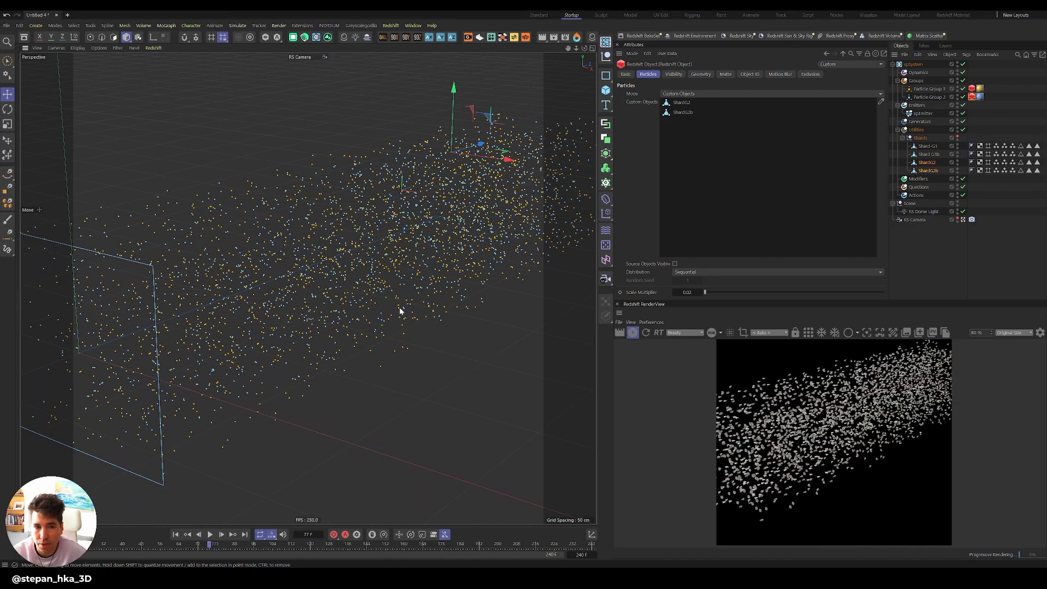
pyautogui.keyDown('alt'); pyautogui.moveTo(463, 268); pyautogui.dragTo(402, 250); pyautogui.keyUp('alt')
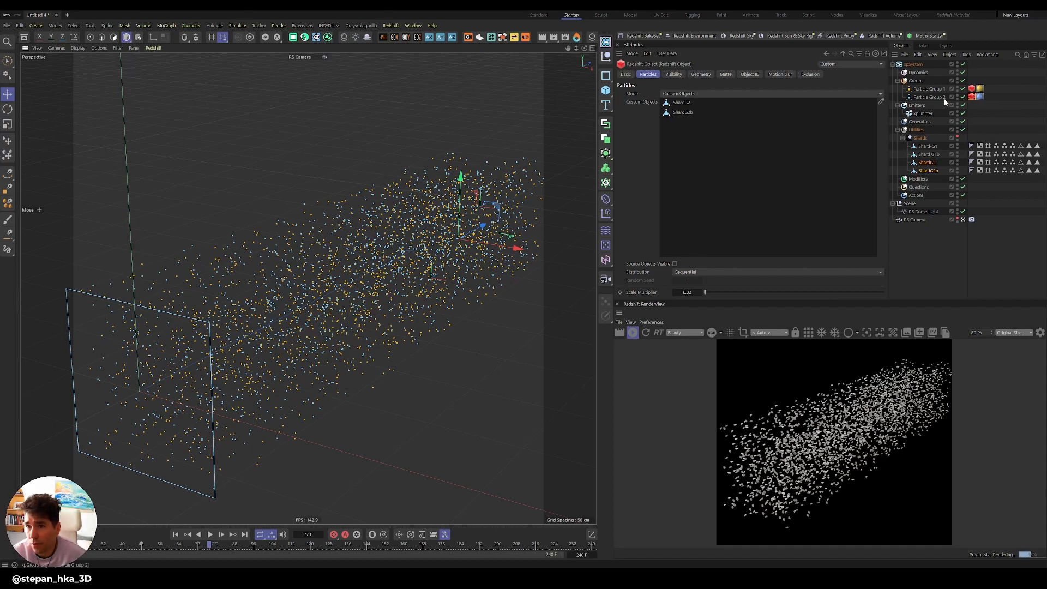
# Move the yellow material from Particle Group 1 to Shard-G1 and Shard-G1b, and the blue one from Particle Group 2 to ShardG2 and ShardG2b.
pyautogui.click(933, 89)
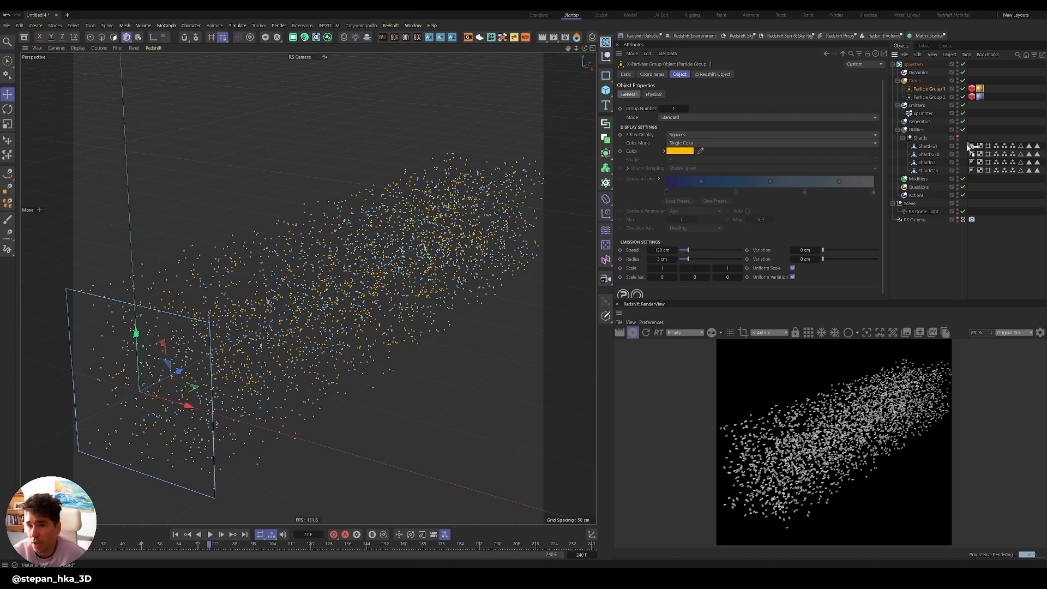
pyautogui.moveTo(968, 146); pyautogui.dragTo(970, 146)
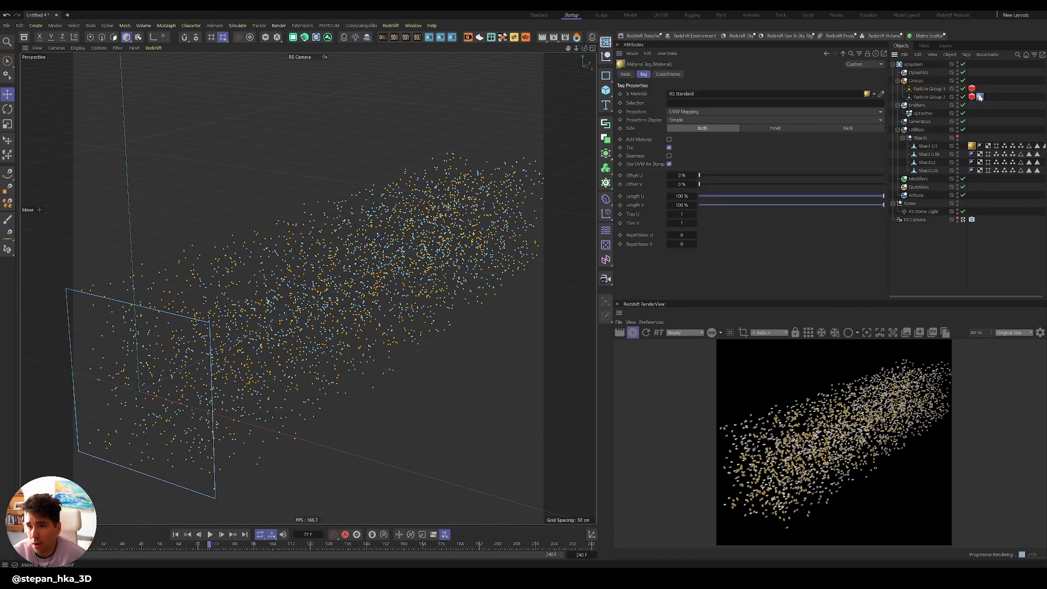
pyautogui.moveTo(980, 97); pyautogui.dragTo(974, 163)
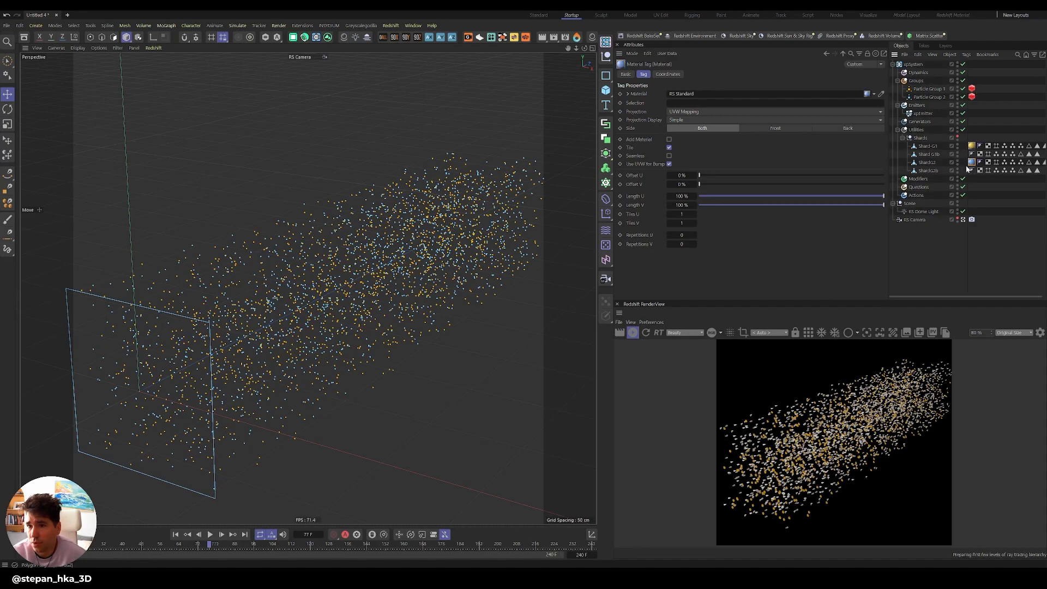
pyautogui.click(971, 146)
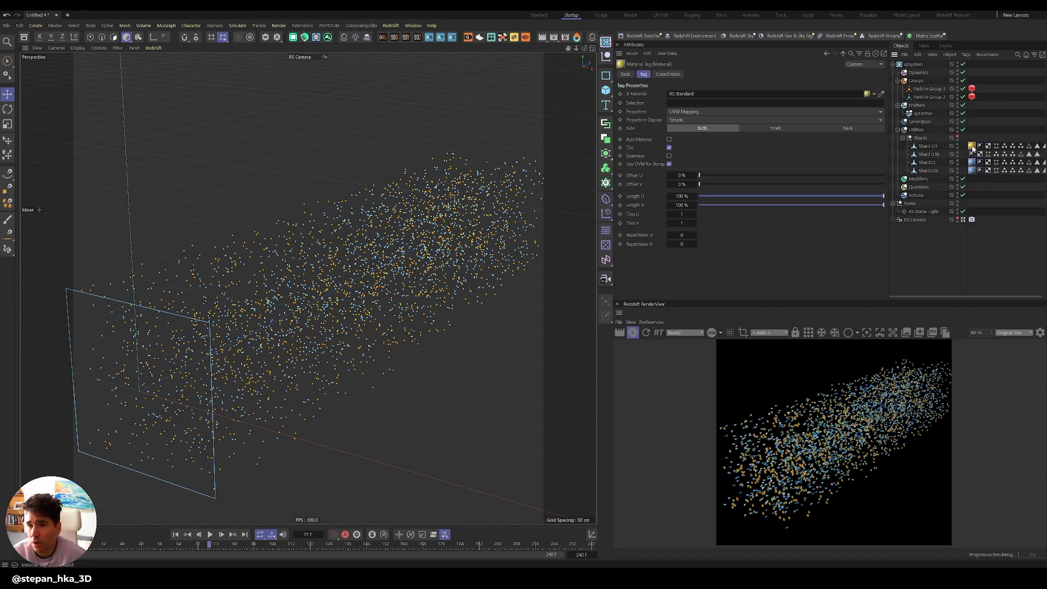
pyautogui.keyDown('ctrl'); pyautogui.moveTo(970, 158); pyautogui.dragTo(971, 155); pyautogui.keyUp('ctrl')
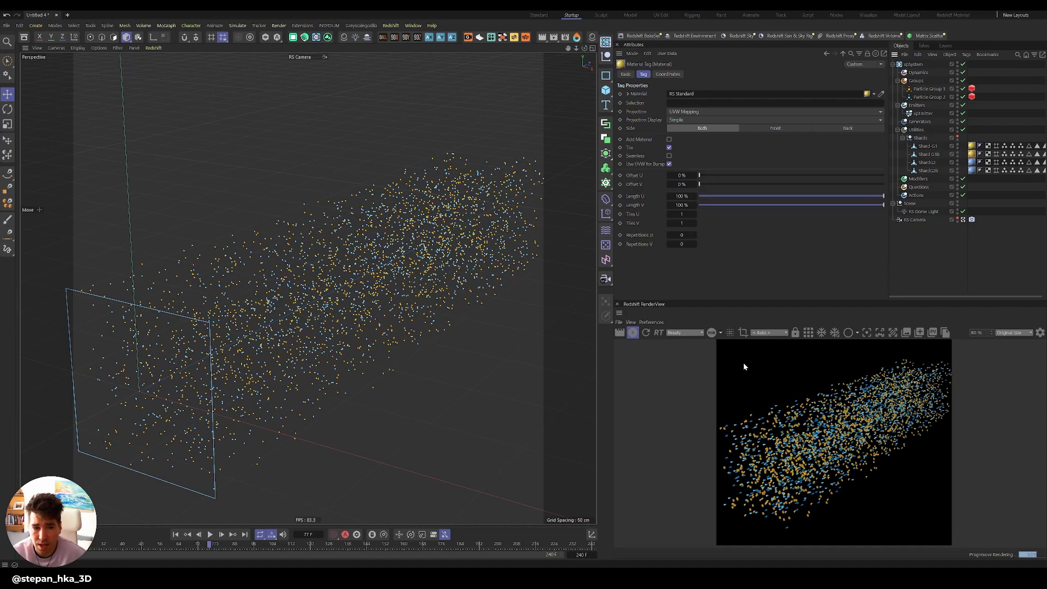
# Replay the simulation from the start to frame 95 with the live render paused, and inspect the coloured shards up close in the resumed render.
pyautogui.click(633, 334)
pyautogui.click(175, 534)
pyautogui.click(209, 534)
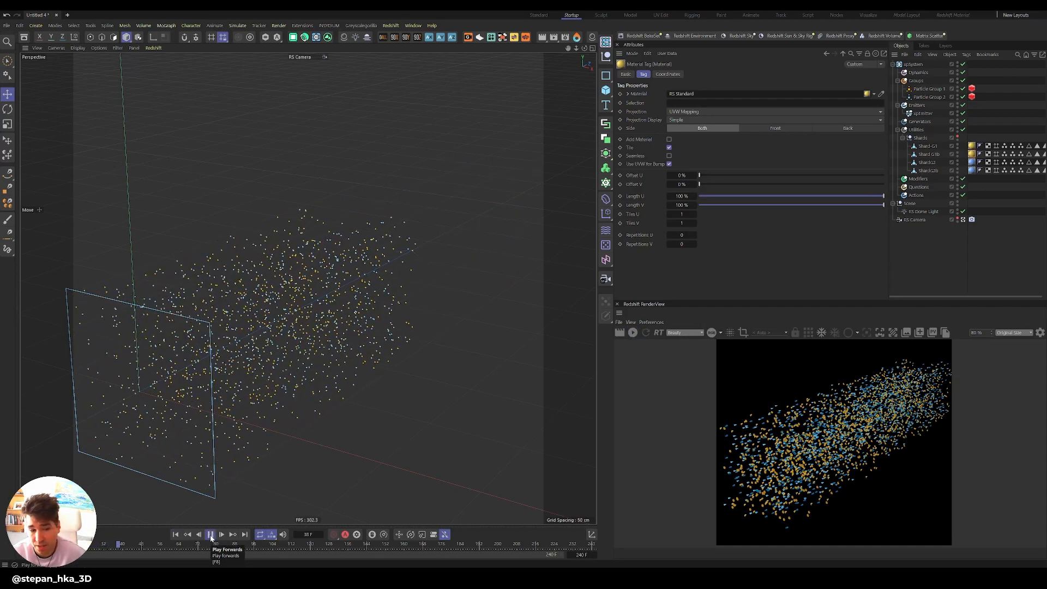
pyautogui.click(211, 537)
pyautogui.click(632, 332)
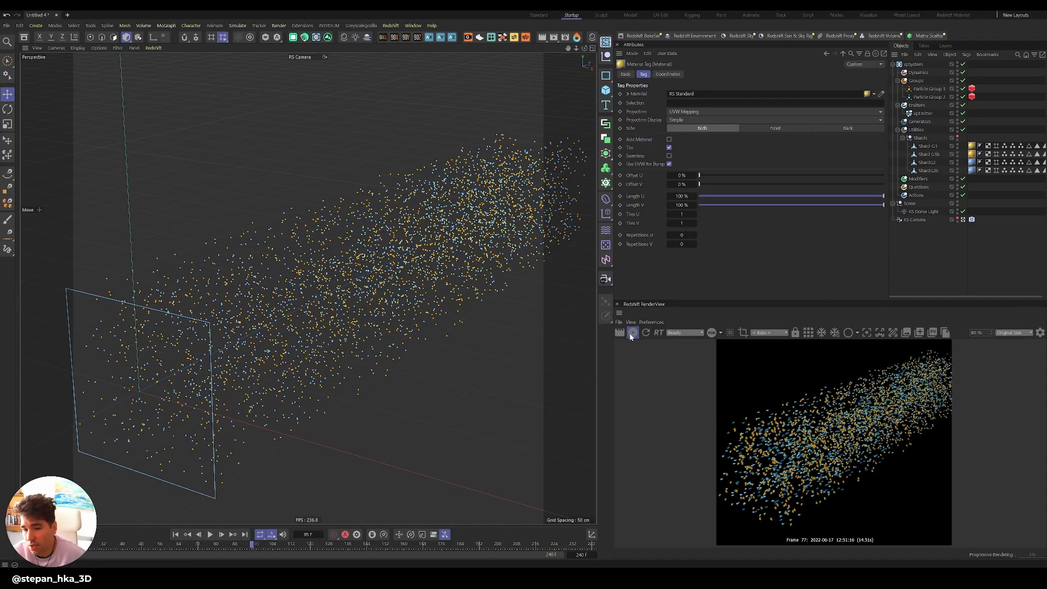
pyautogui.scroll(5, 810, 435)
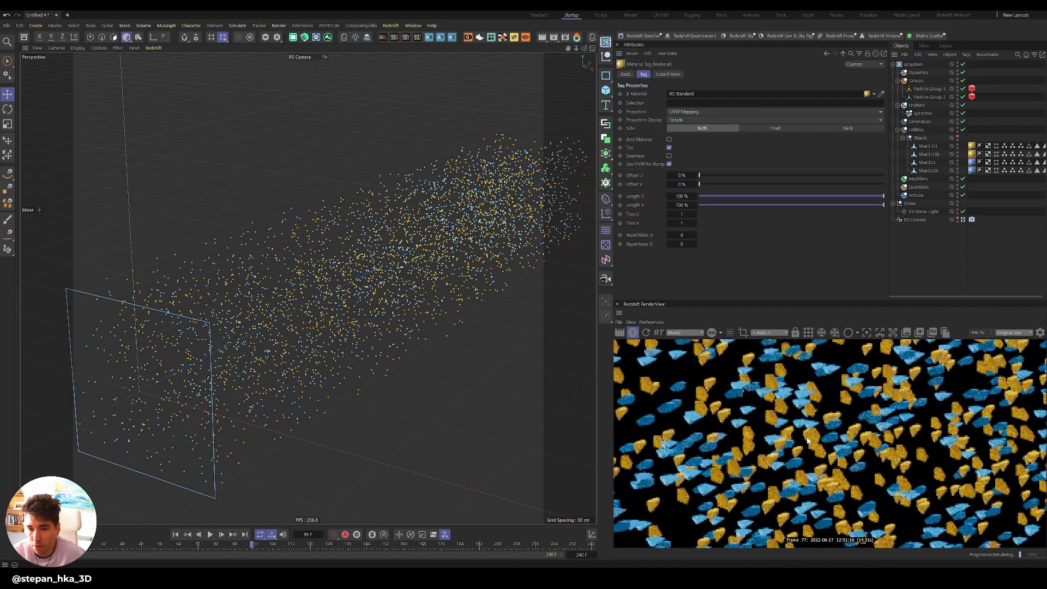
pyautogui.scroll(-5, 808, 441)
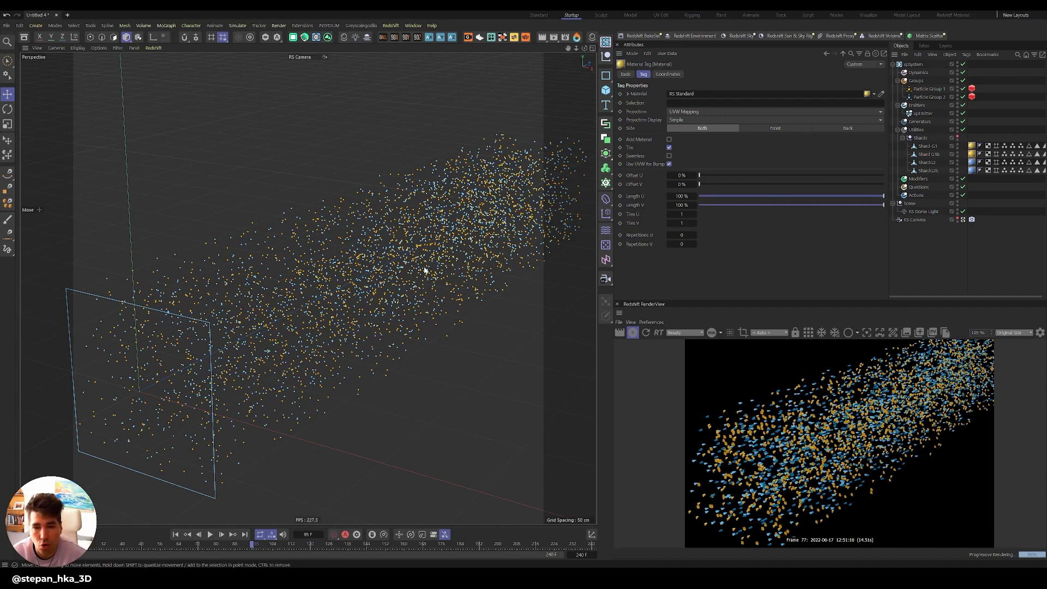
pyautogui.scroll(-4, 424, 270)
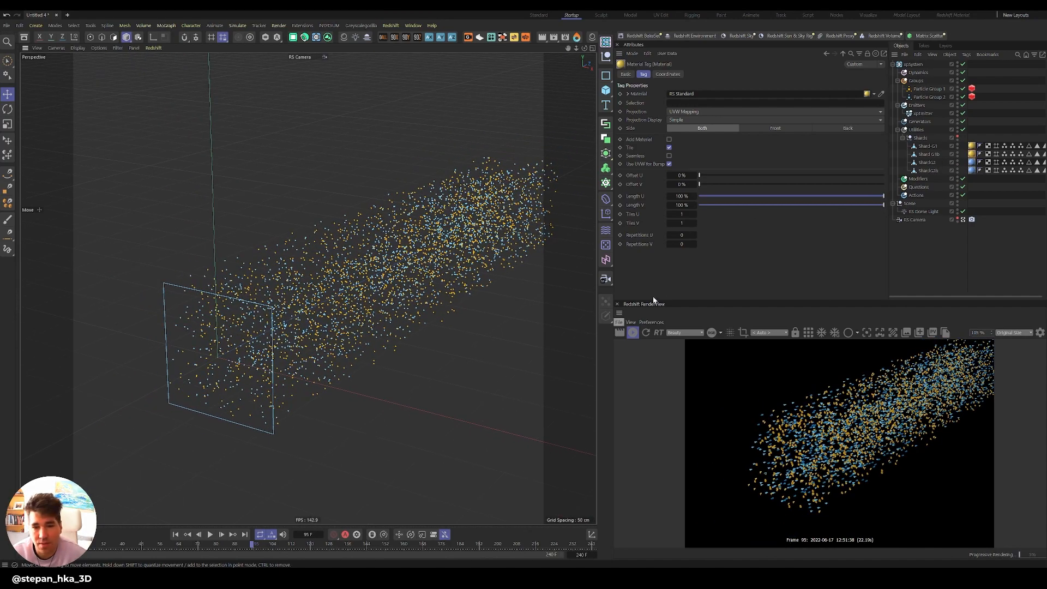
# Play the simulation from the start to frame 186, reviewing the xpEmitter's group settings, and resume the live Redshift render.
pyautogui.click(177, 535)
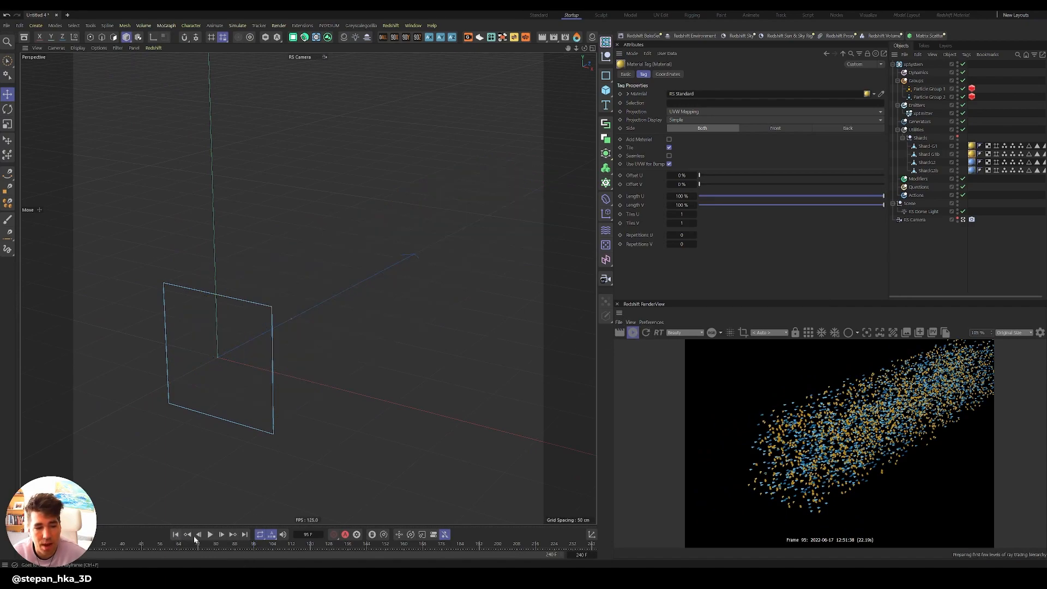
pyautogui.click(632, 333)
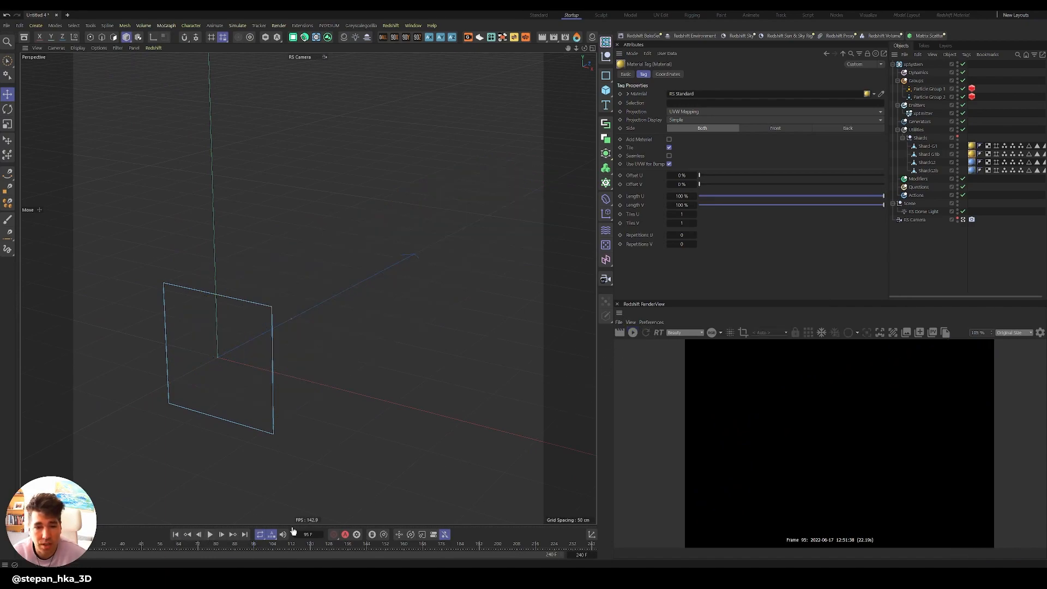
pyautogui.click(210, 535)
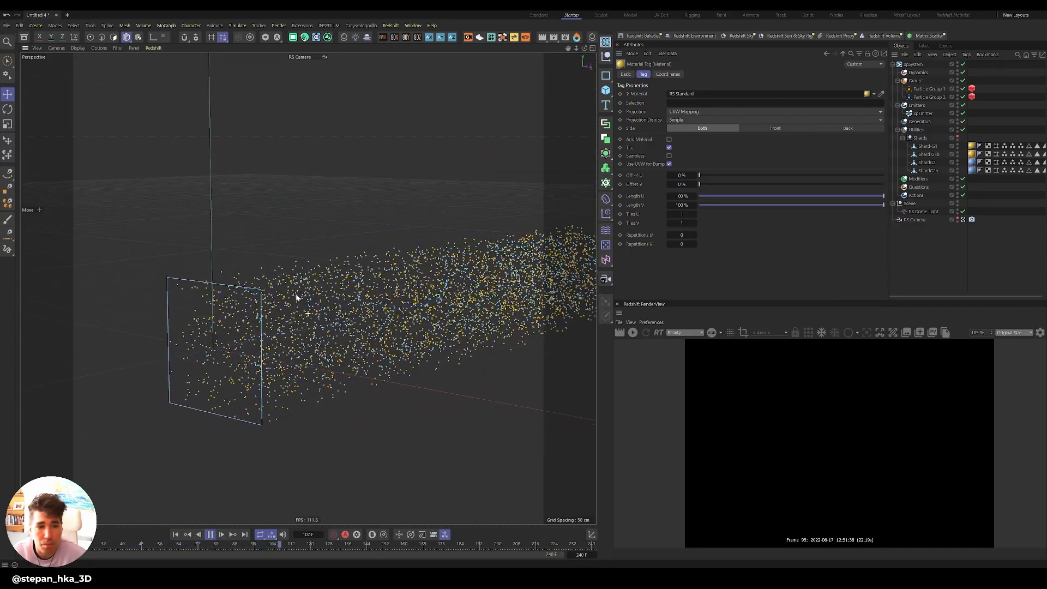
pyautogui.click(928, 114)
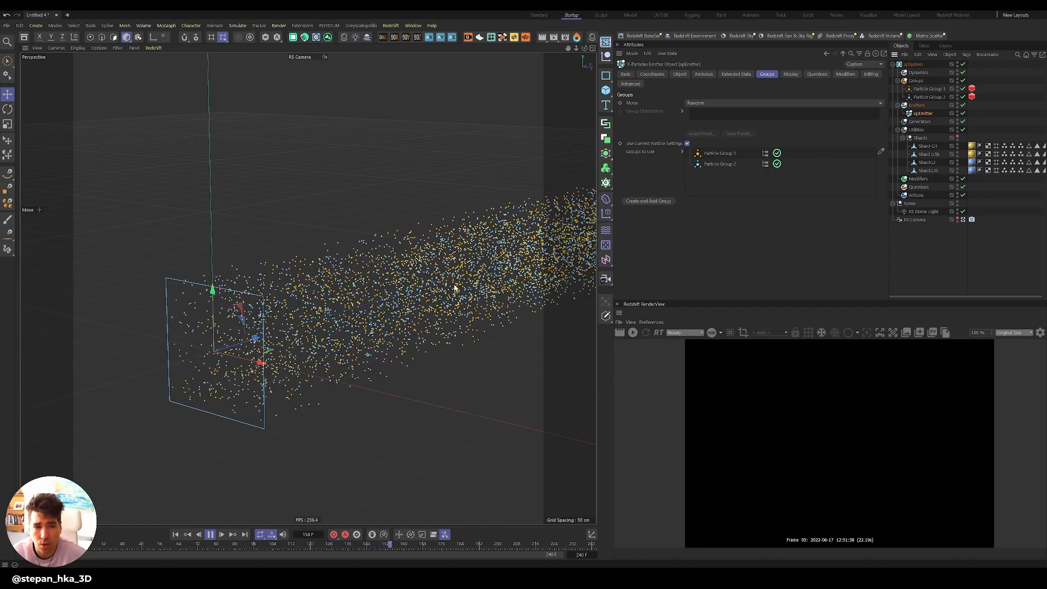
pyautogui.click(210, 535)
pyautogui.click(632, 333)
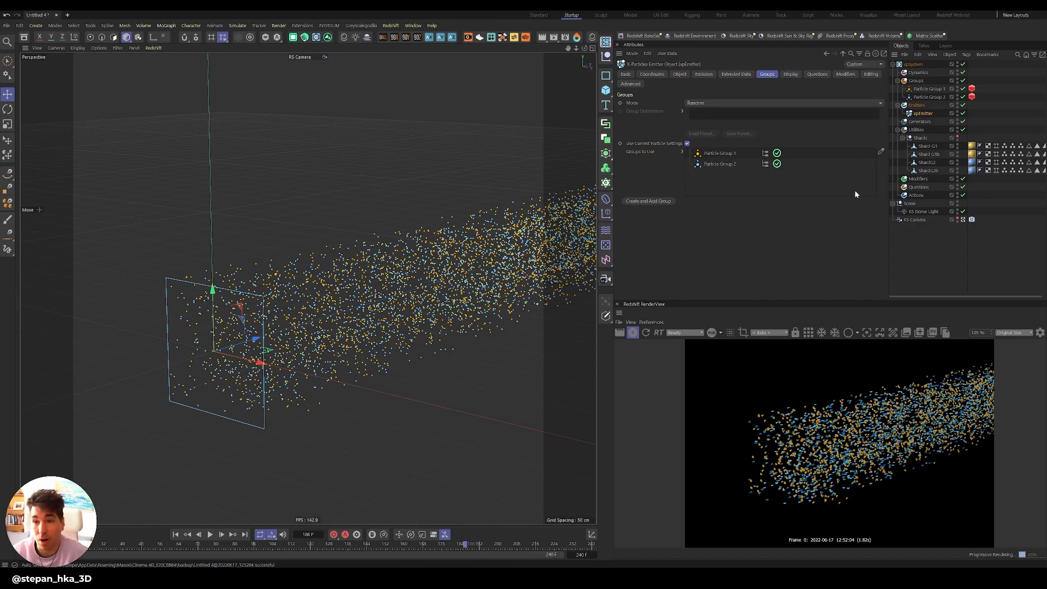
# Add an xpChangeGroup control modifier to the X-Particles system's Modifiers folder.
pyautogui.click(920, 180)
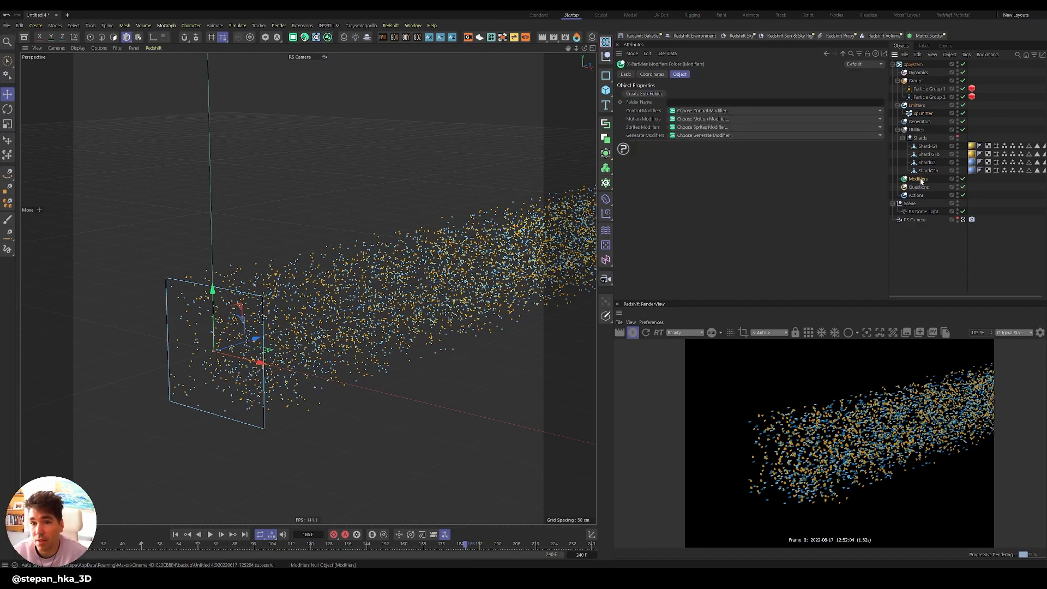
pyautogui.click(879, 112)
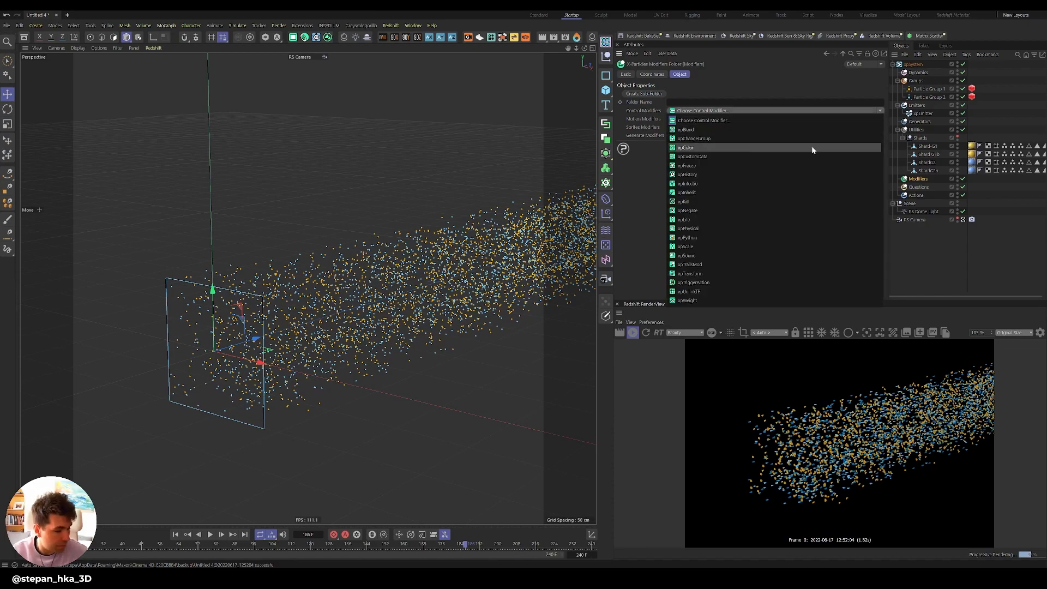
pyautogui.click(658, 137)
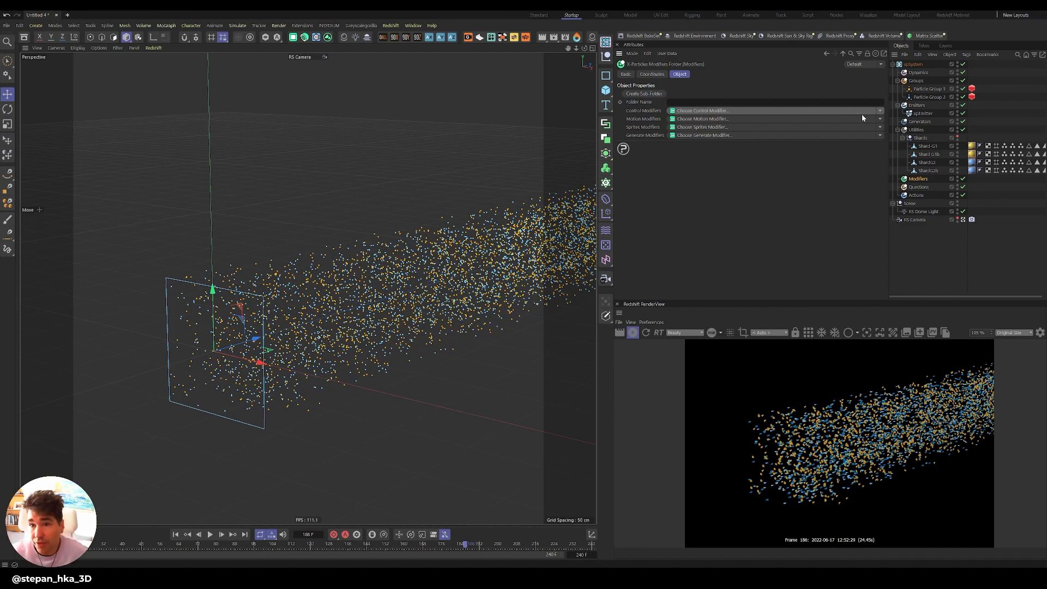
pyautogui.click(879, 111)
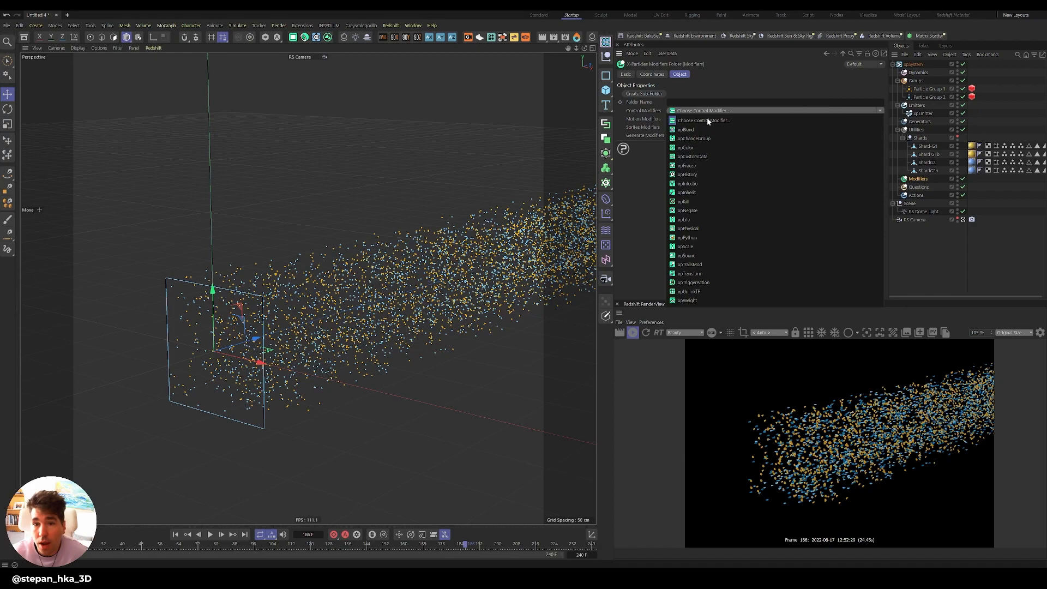
pyautogui.click(694, 139)
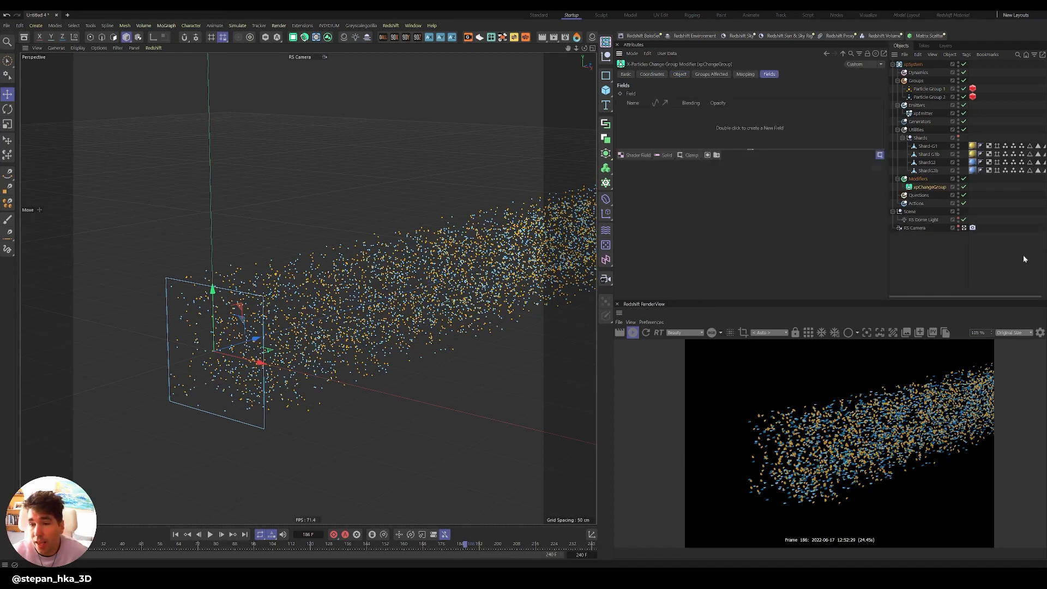
# Make xpChangeGroup affect only Particle Group 1 and set its New Group to Particle Group 2.
pyautogui.click(702, 75)
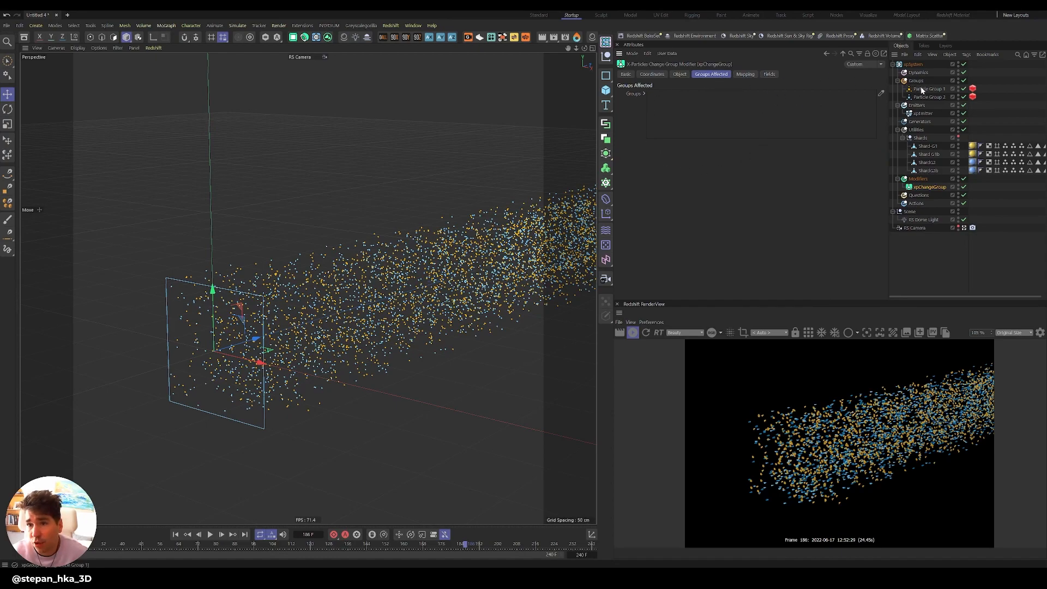
pyautogui.moveTo(929, 91); pyautogui.dragTo(740, 169)
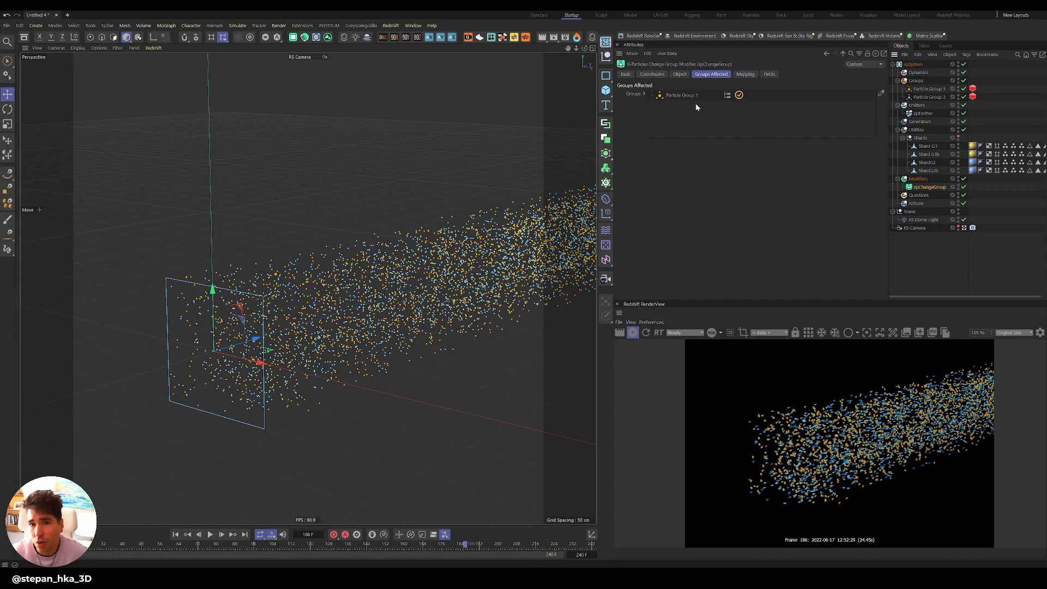
pyautogui.click(679, 73)
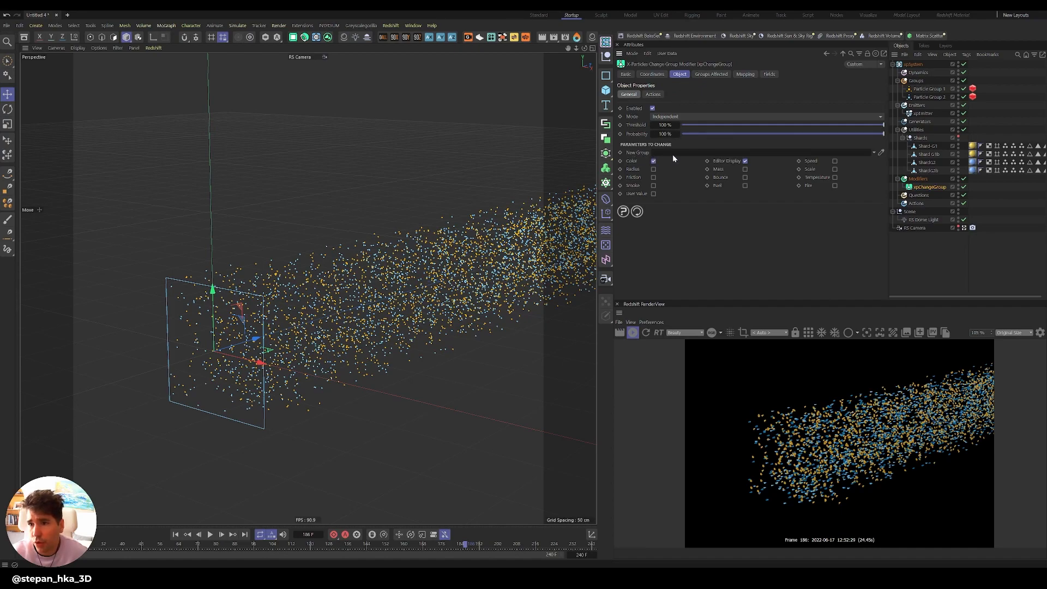
pyautogui.moveTo(922, 99); pyautogui.dragTo(748, 153)
pyautogui.click(712, 74)
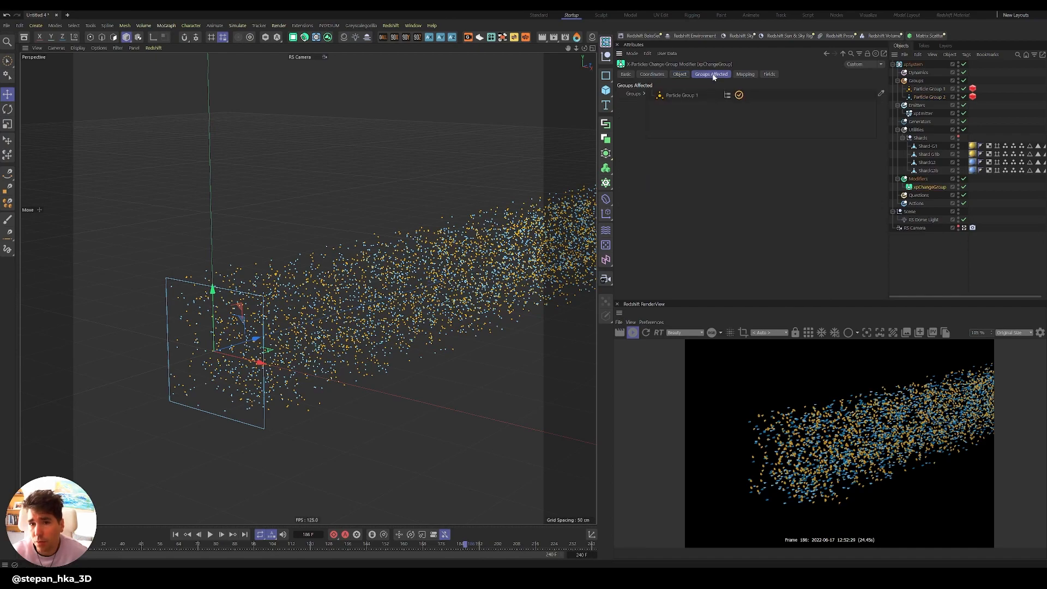
pyautogui.click(680, 75)
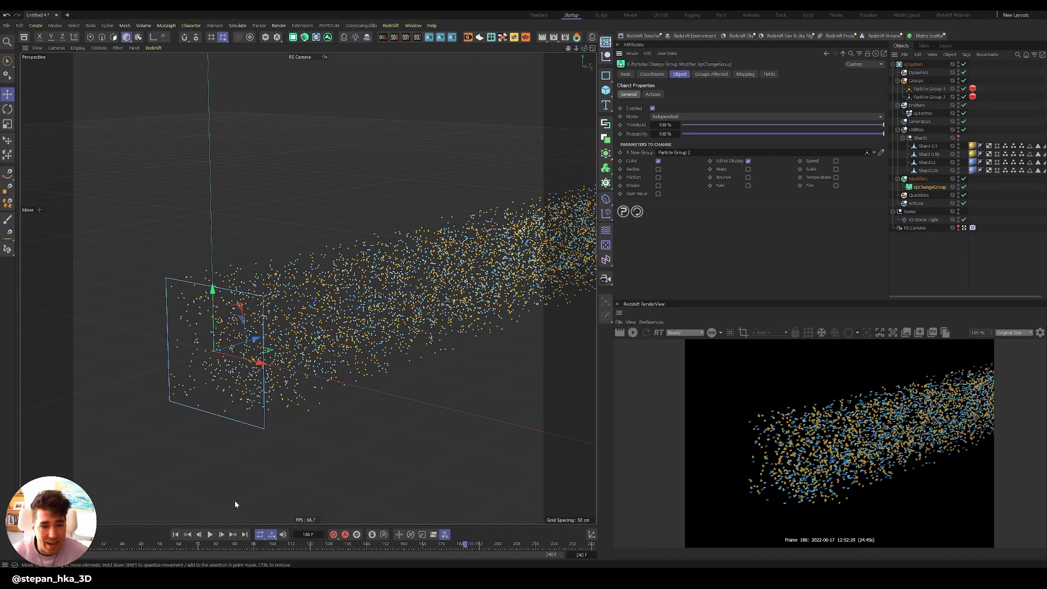
# Start the simulation playback, add a second xpChangeGroup control modifier in the Modifiers folder, and rename it xpChangeGroup.2.
pyautogui.click(210, 535)
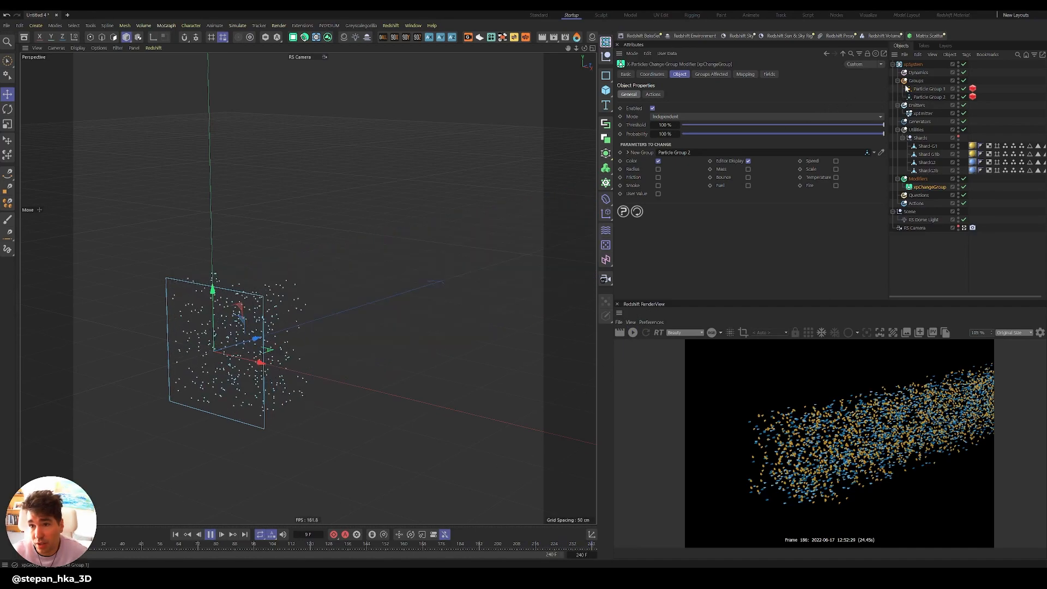
pyautogui.click(918, 179)
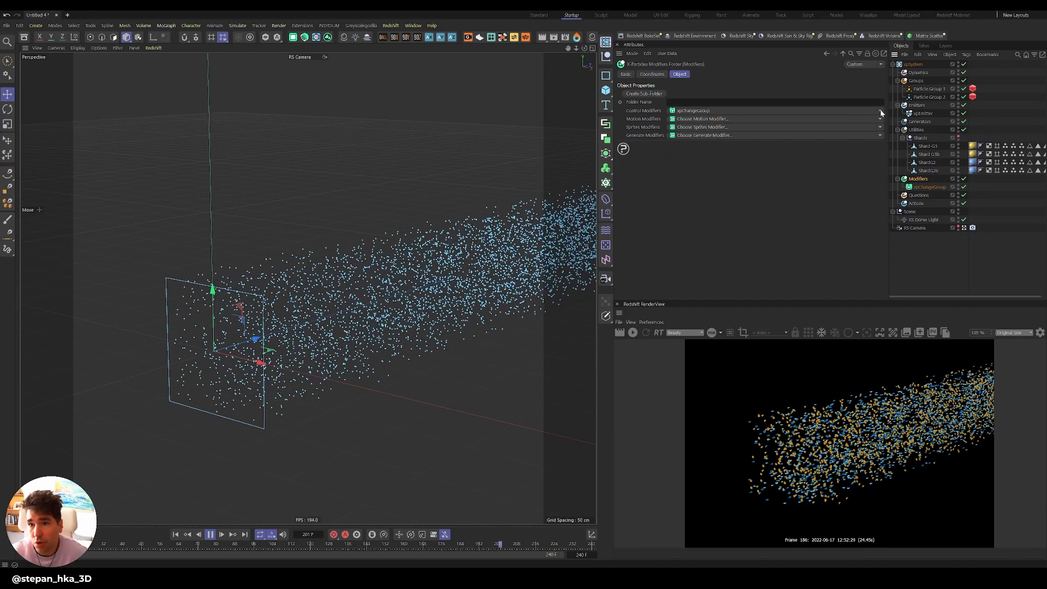
pyautogui.click(850, 113)
pyautogui.click(799, 139)
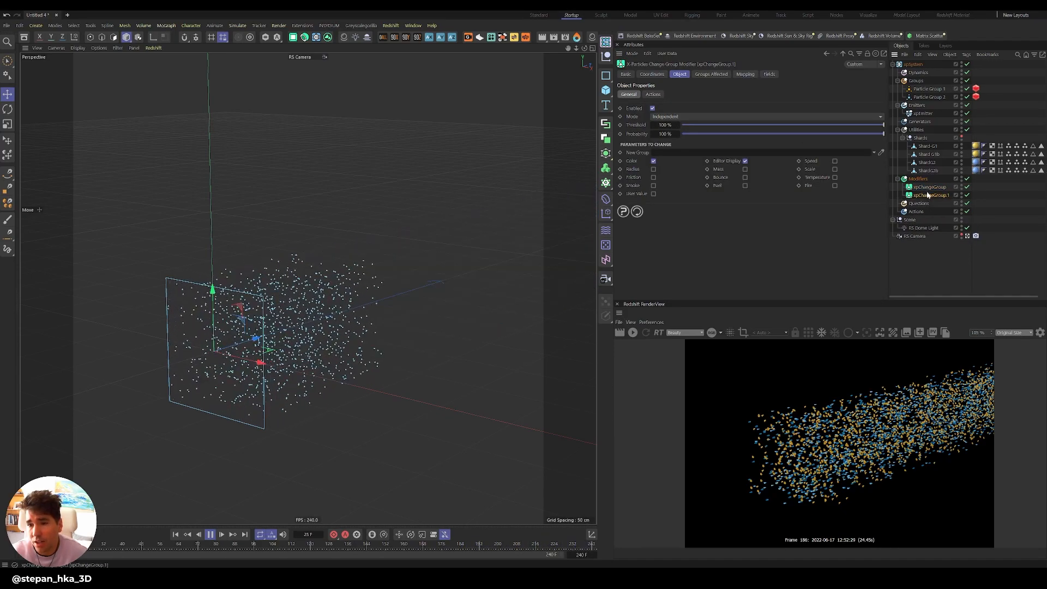
pyautogui.doubleClick(930, 195)
pyautogui.click(951, 196)
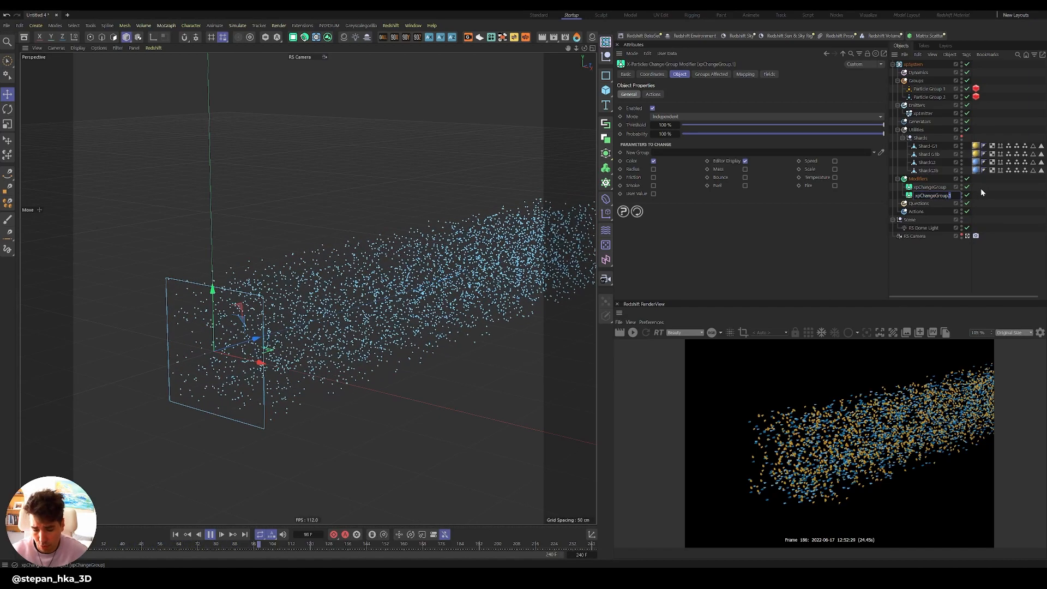
pyautogui.press('BackSpace')
pyautogui.write('2')
pyautogui.press('Return')
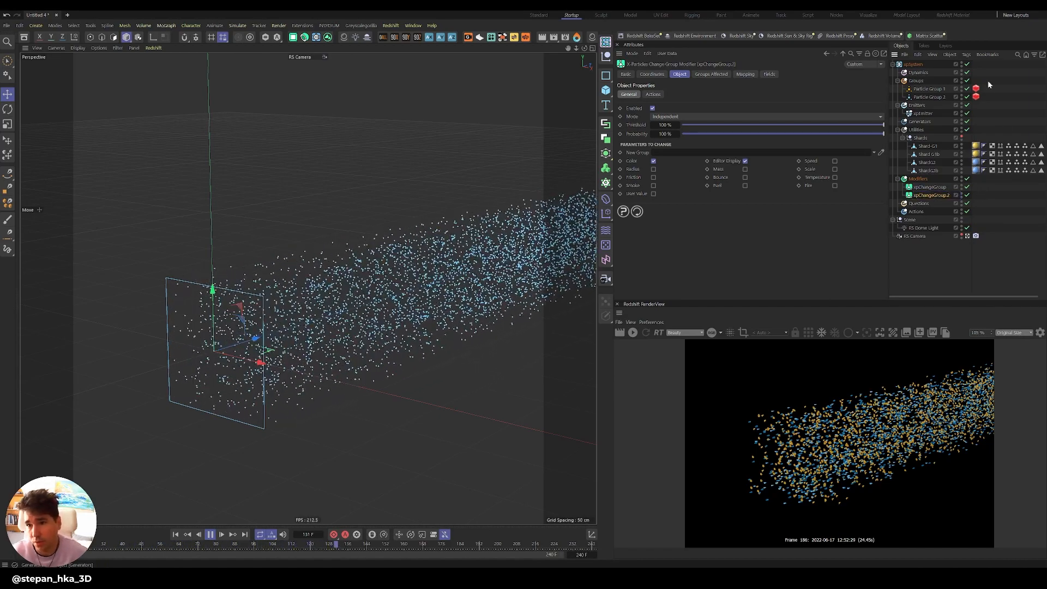
# Make xpChangeGroup.2 affect only Particle Group 2 and set its New Group to Particle Group 1.
pyautogui.click(710, 74)
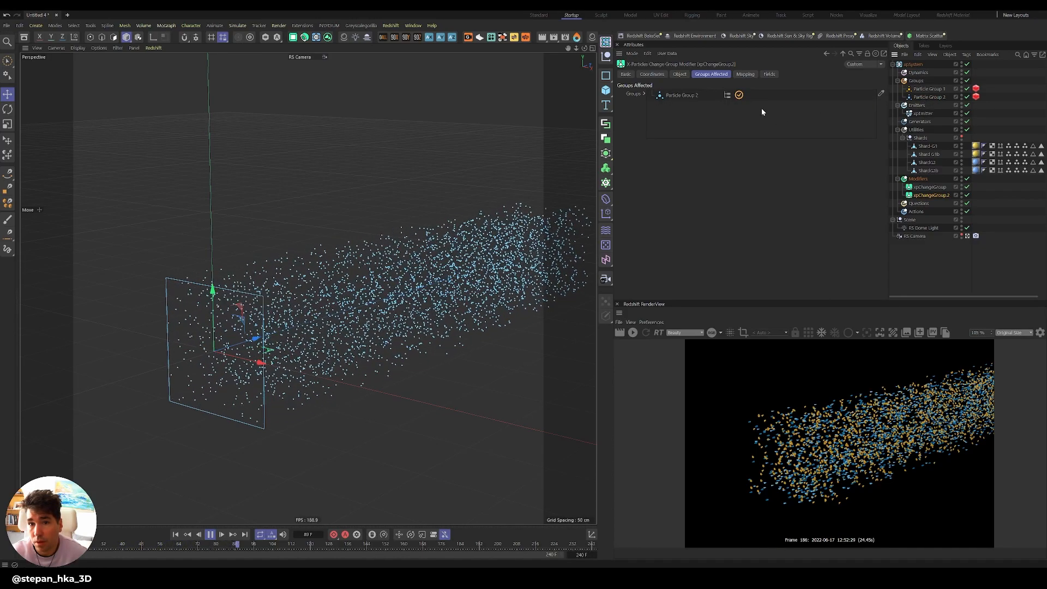
pyautogui.click(679, 74)
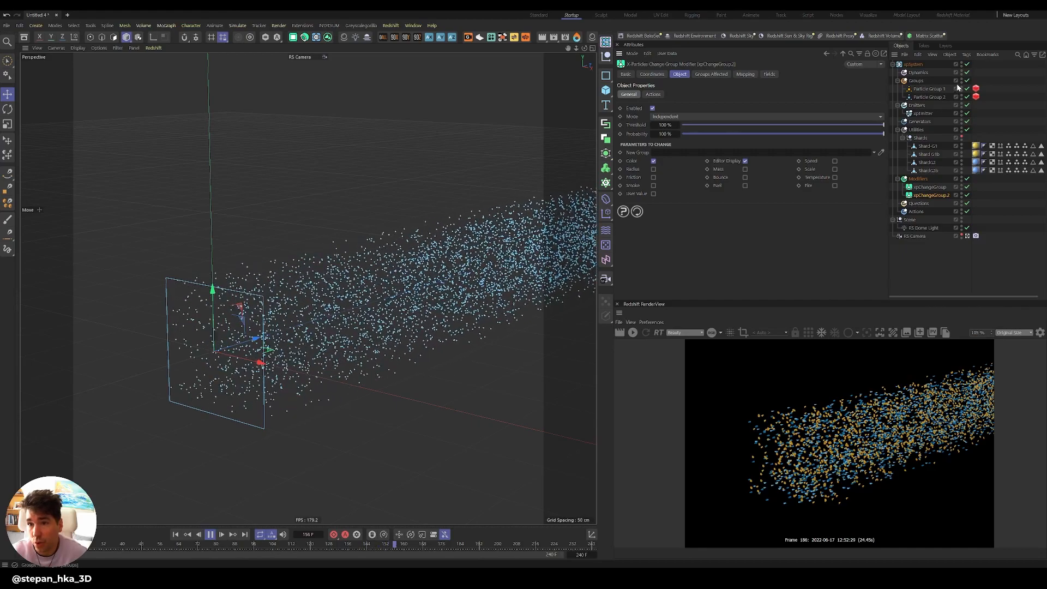
pyautogui.moveTo(757, 148); pyautogui.dragTo(755, 151)
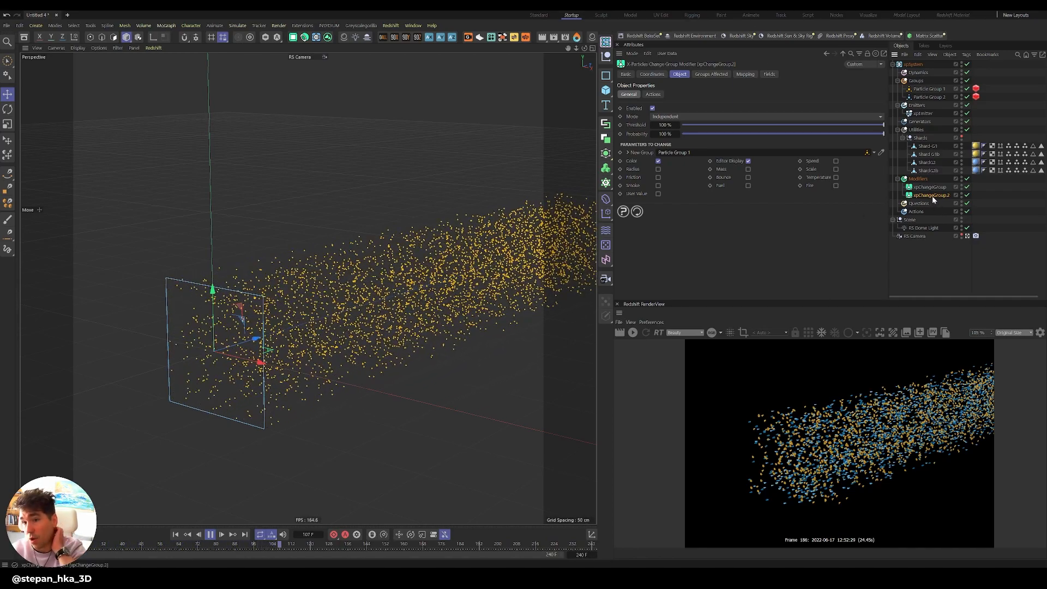
# Limit xpChangeGroup.2 with a Spherical Field moved into the middle of the particle stream, stop playback, and start the live Redshift render.
pyautogui.click(774, 74)
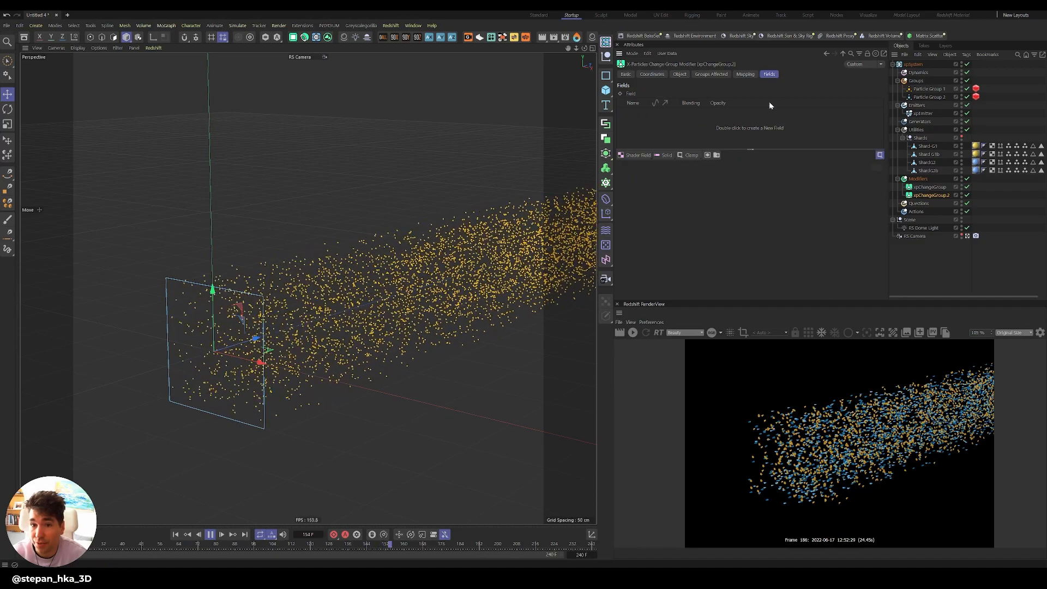
pyautogui.click(640, 155)
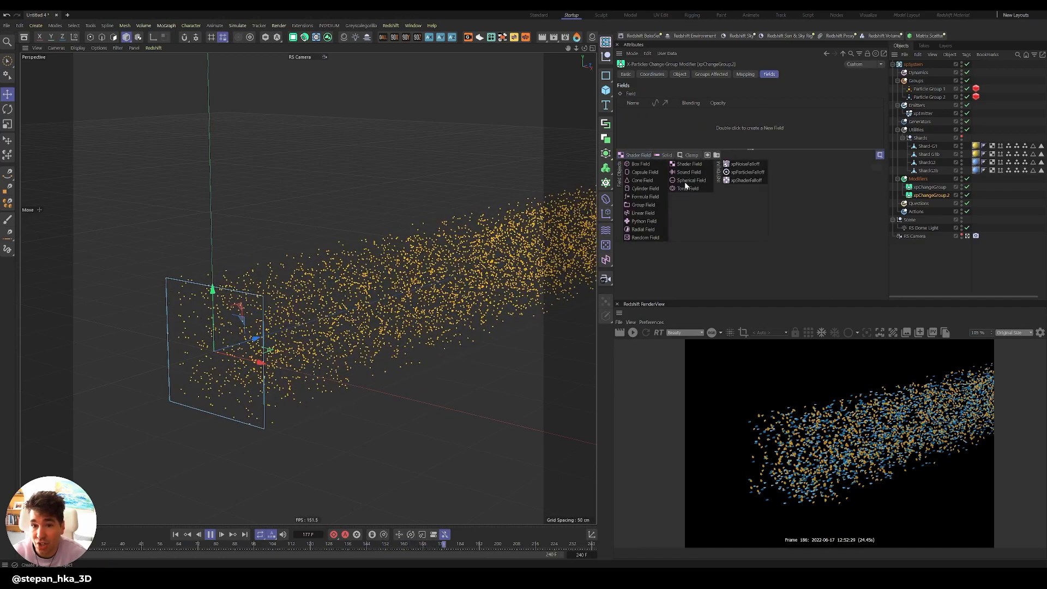
pyautogui.click(686, 180)
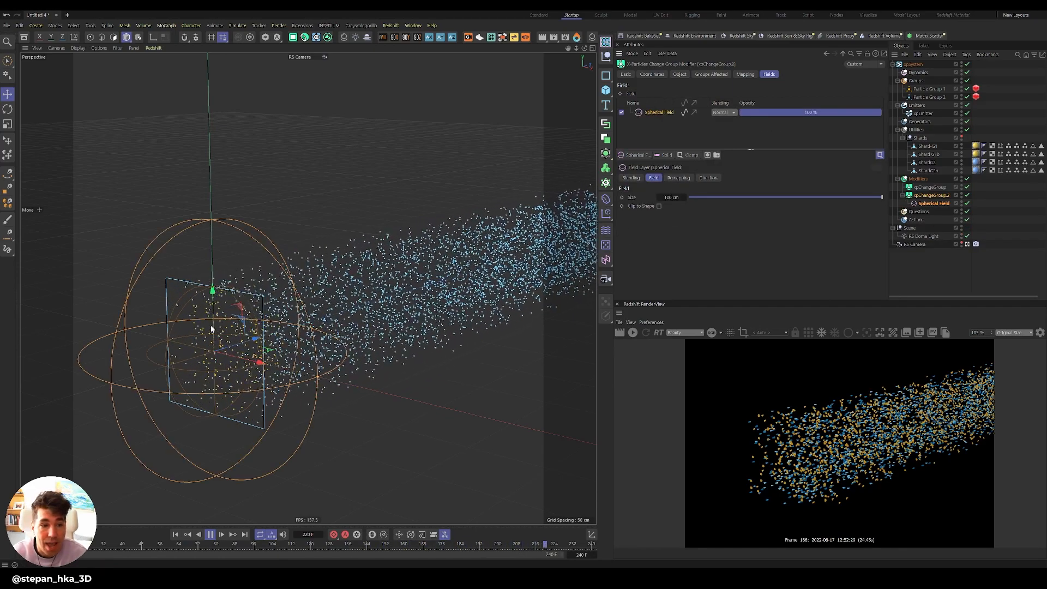
pyautogui.moveTo(256, 341); pyautogui.dragTo(425, 311)
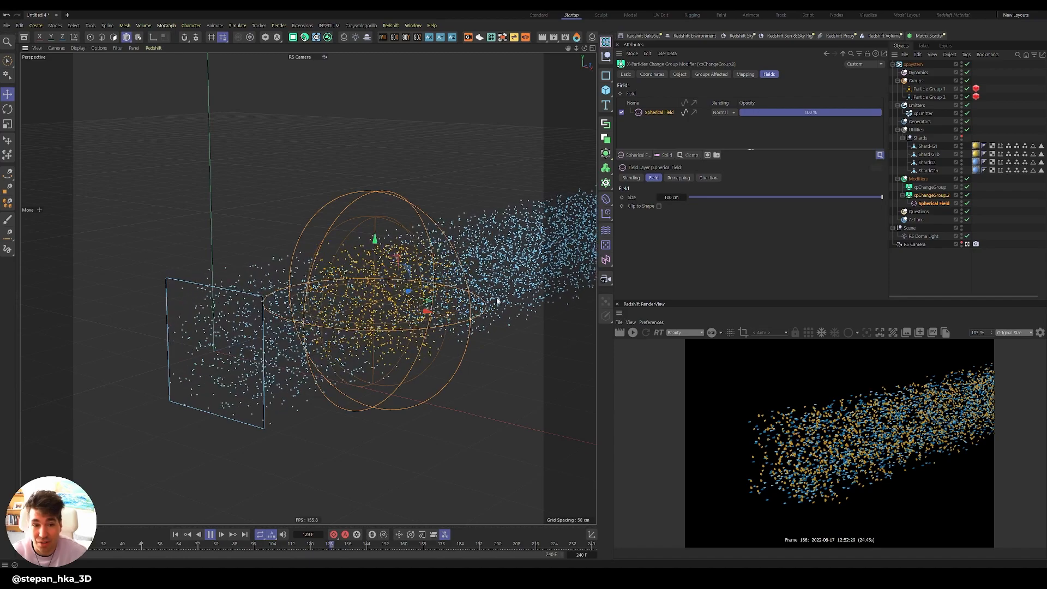
pyautogui.press('F8')
pyautogui.click(633, 333)
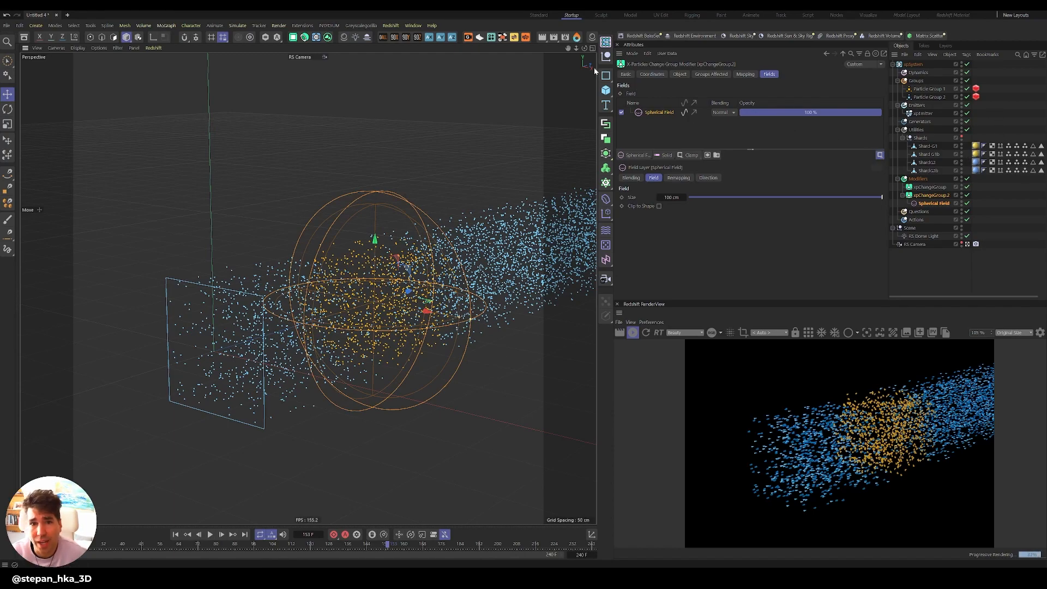
# Change the yellow RS Standard material's base color to dark grey and set its reflection roughness to about 0.852.
pyautogui.click(593, 38)
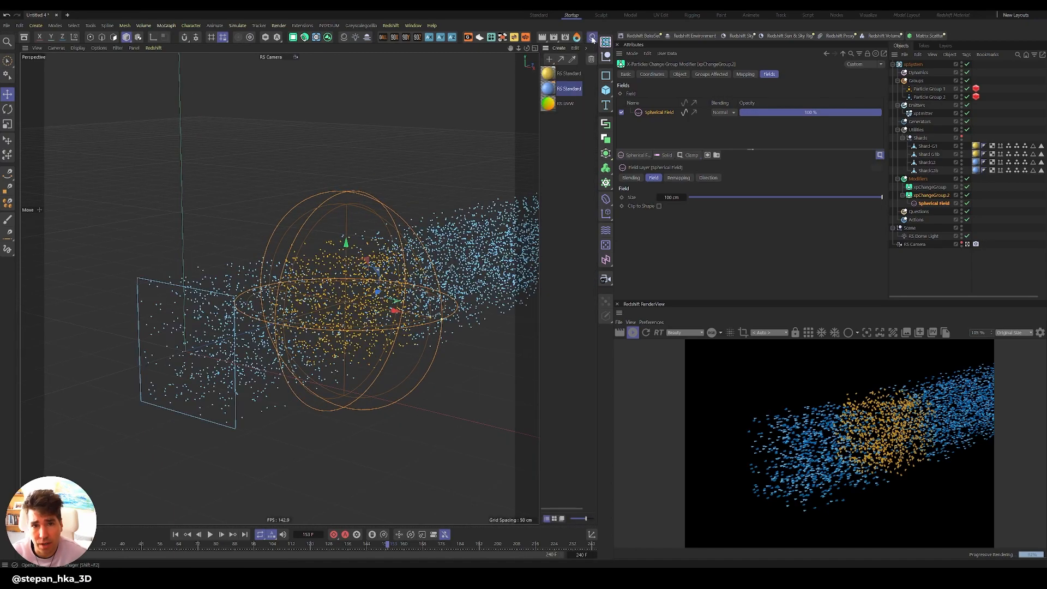
pyautogui.doubleClick(554, 74)
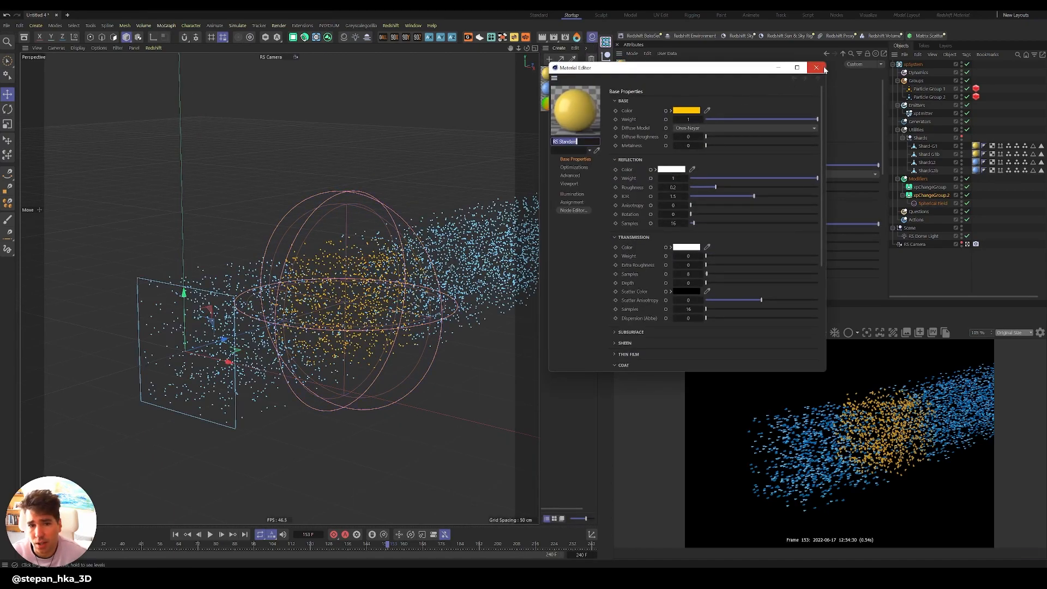
pyautogui.click(816, 68)
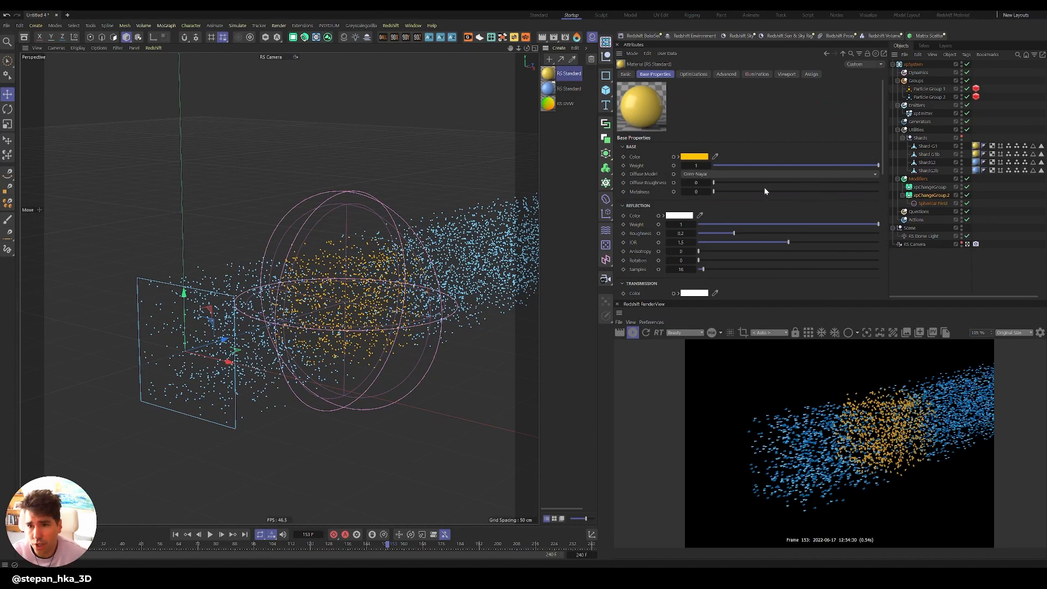
pyautogui.click(696, 157)
pyautogui.click(614, 243)
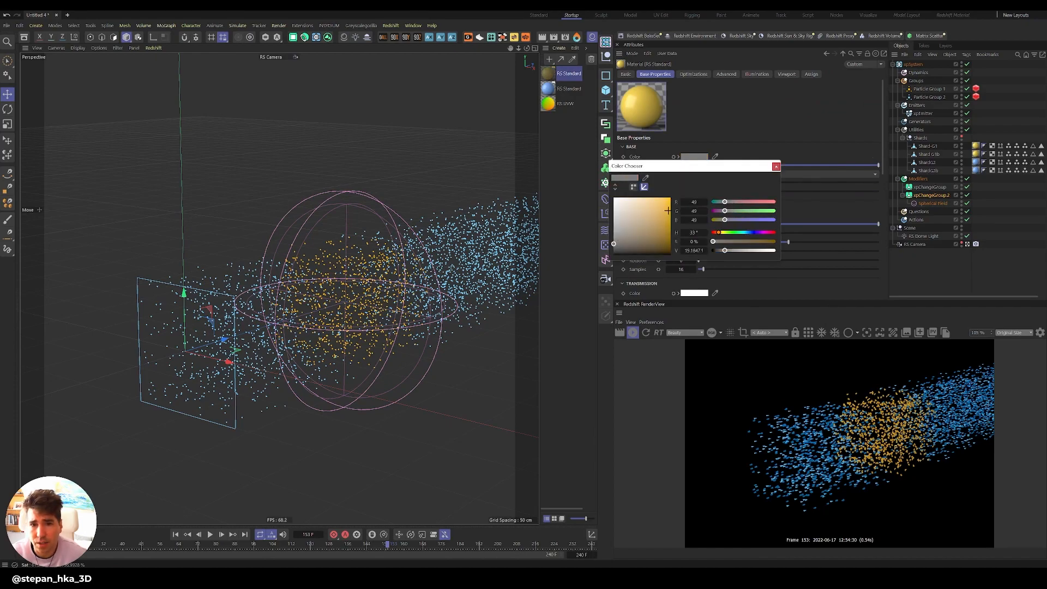
pyautogui.click(776, 166)
pyautogui.moveTo(777, 234); pyautogui.dragTo(850, 235)
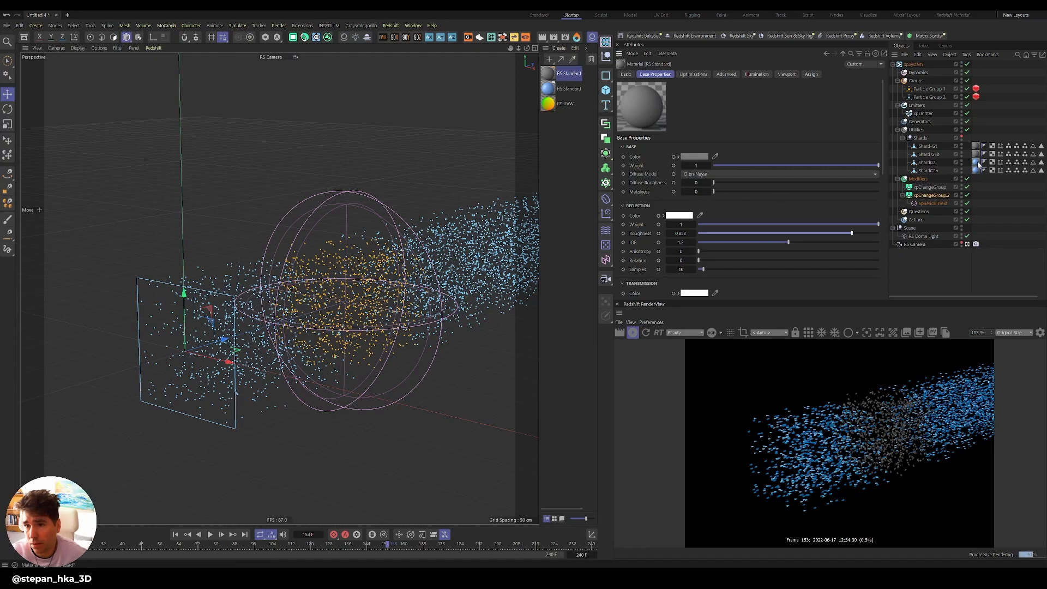
# Set the blue RS Standard material's base and reflection weights to 0 and its Emission Weight to about 1.22.
pyautogui.doubleClick(568, 88)
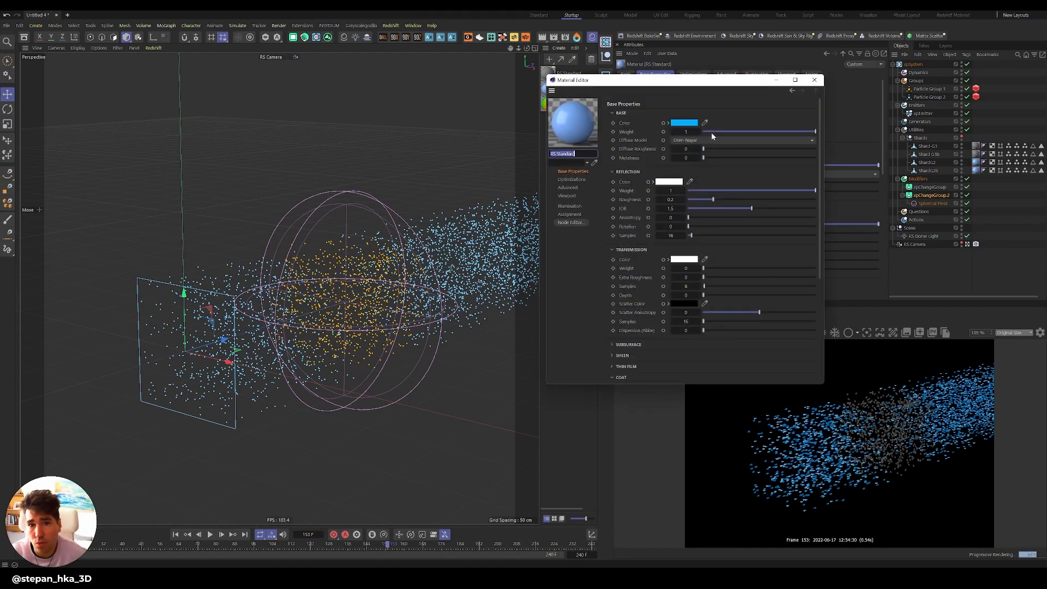
pyautogui.moveTo(712, 132); pyautogui.dragTo(700, 132)
pyautogui.moveTo(704, 190); pyautogui.dragTo(686, 191)
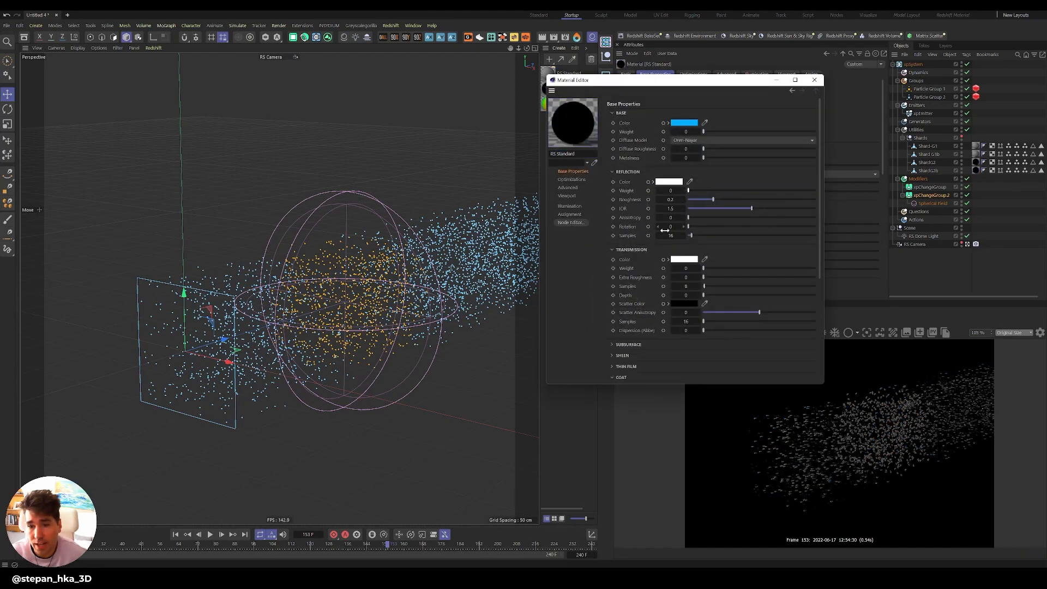
pyautogui.scroll(-5, 714, 339)
pyautogui.moveTo(700, 317); pyautogui.dragTo(770, 317)
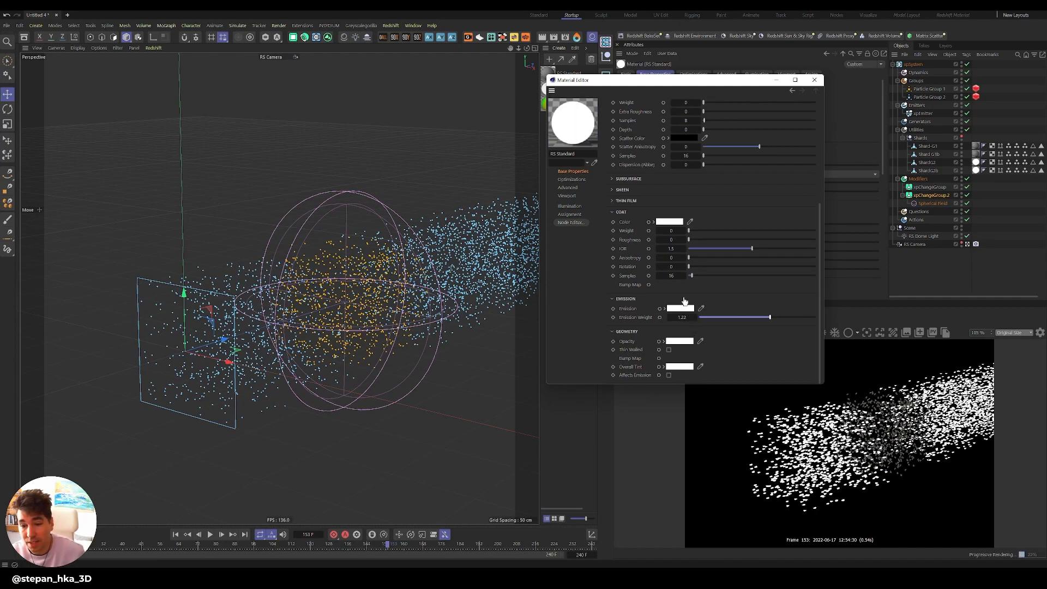
# Set the glowing material's emission color to pale pink with RGB 255, 143, 255.
pyautogui.click(681, 308)
pyautogui.moveTo(708, 363); pyautogui.dragTo(734, 363)
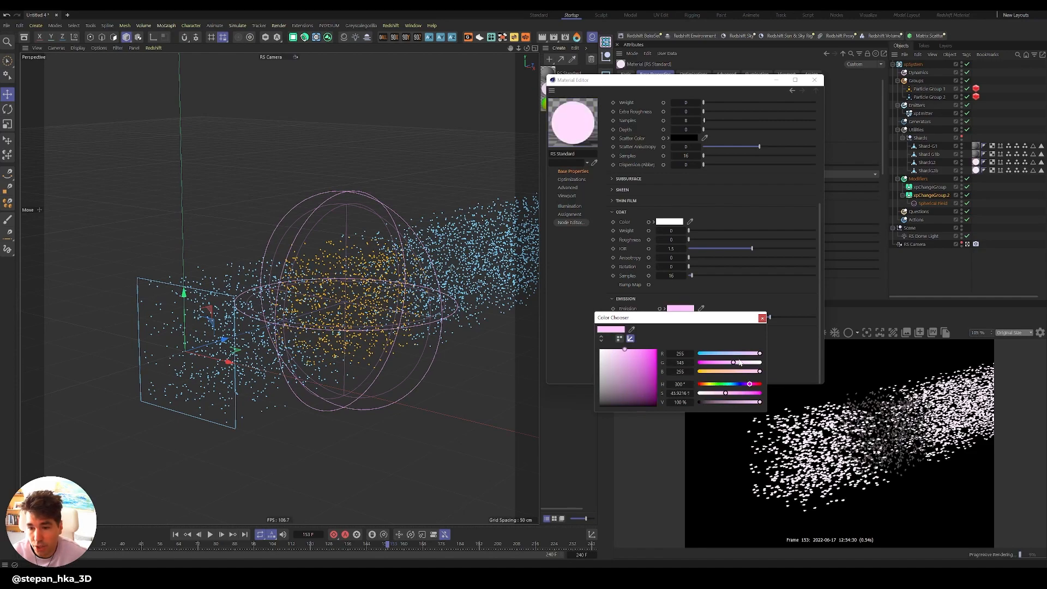
pyautogui.click(763, 319)
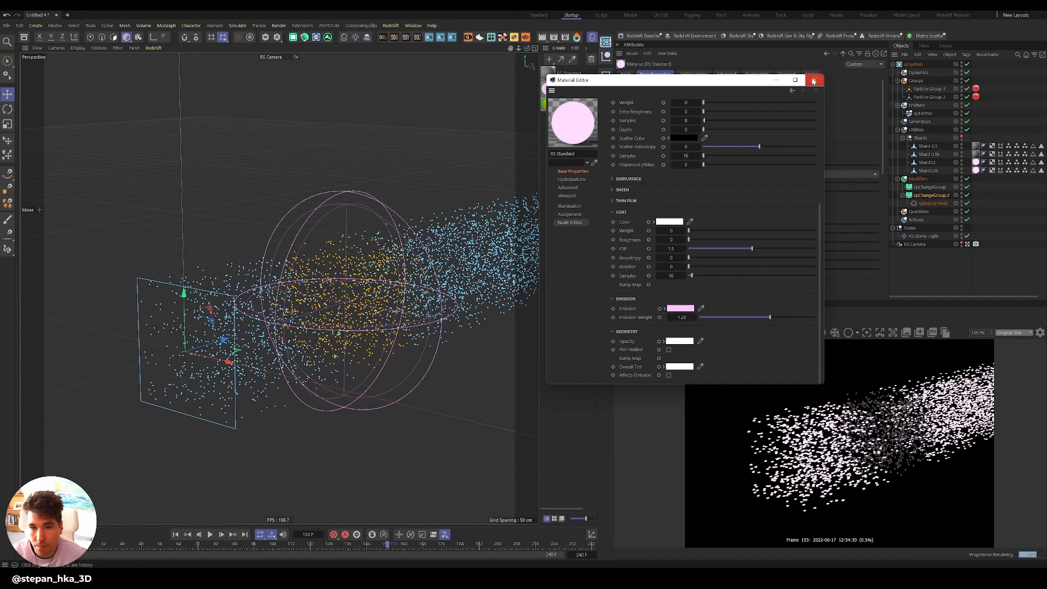
pyautogui.click(813, 80)
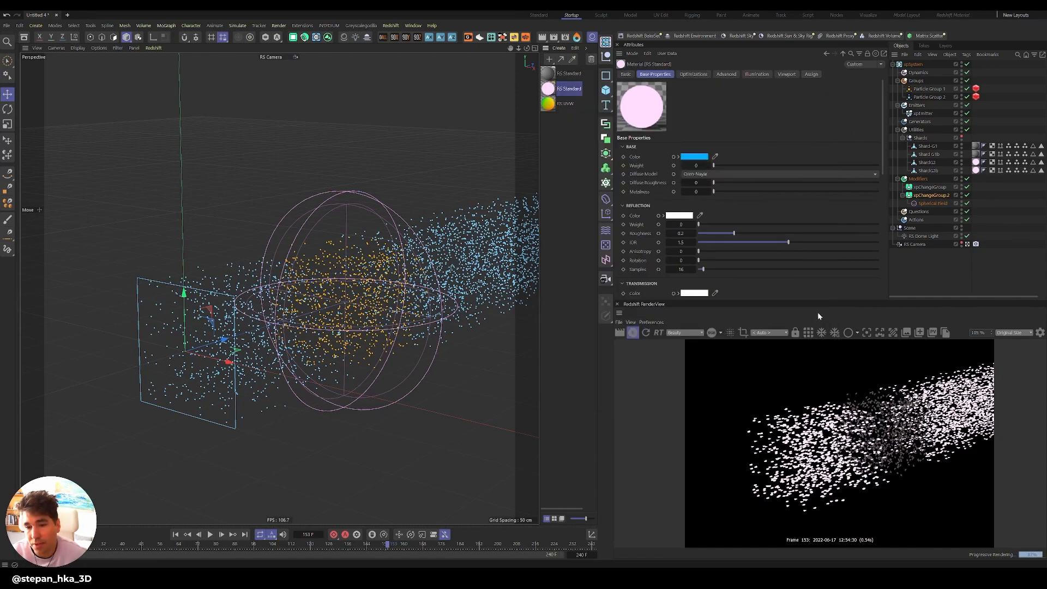
# Enable Bloom in the Redshift RenderView settings and lower the Bloom Threshold.
pyautogui.click(1040, 332)
pyautogui.click(1023, 452)
pyautogui.moveTo(984, 463); pyautogui.dragTo(974, 467)
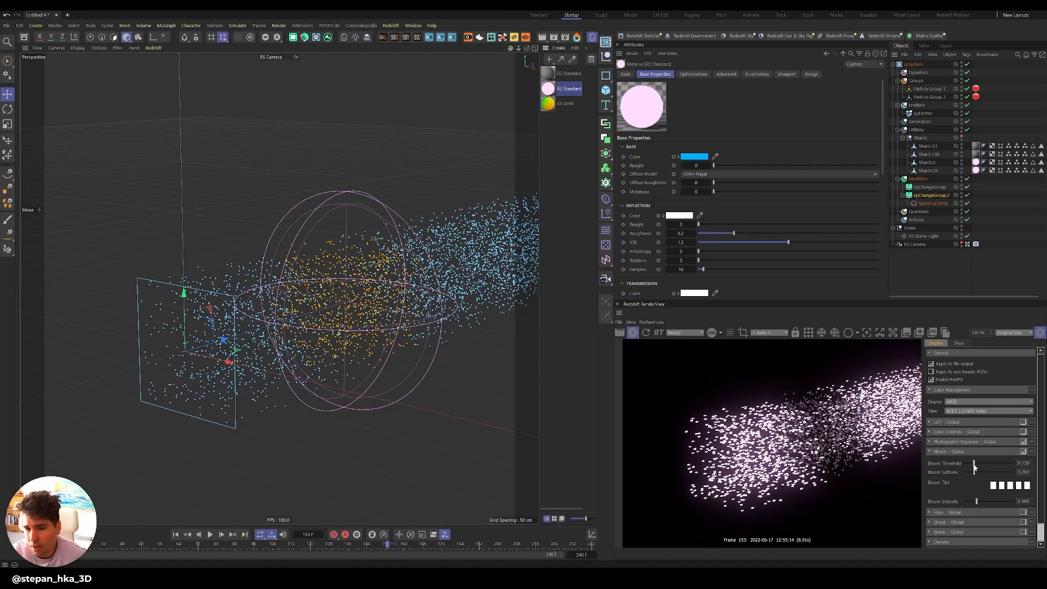
pyautogui.click(1040, 332)
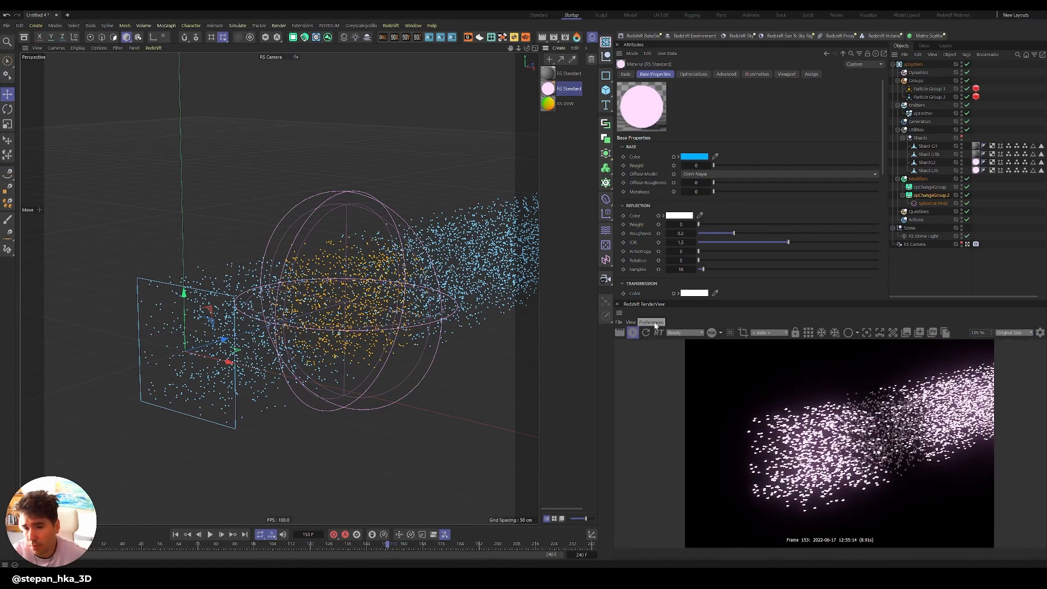
# Pause the live render, replay the simulation from the start to frame 94, and resume the render to review the glow.
pyautogui.click(633, 332)
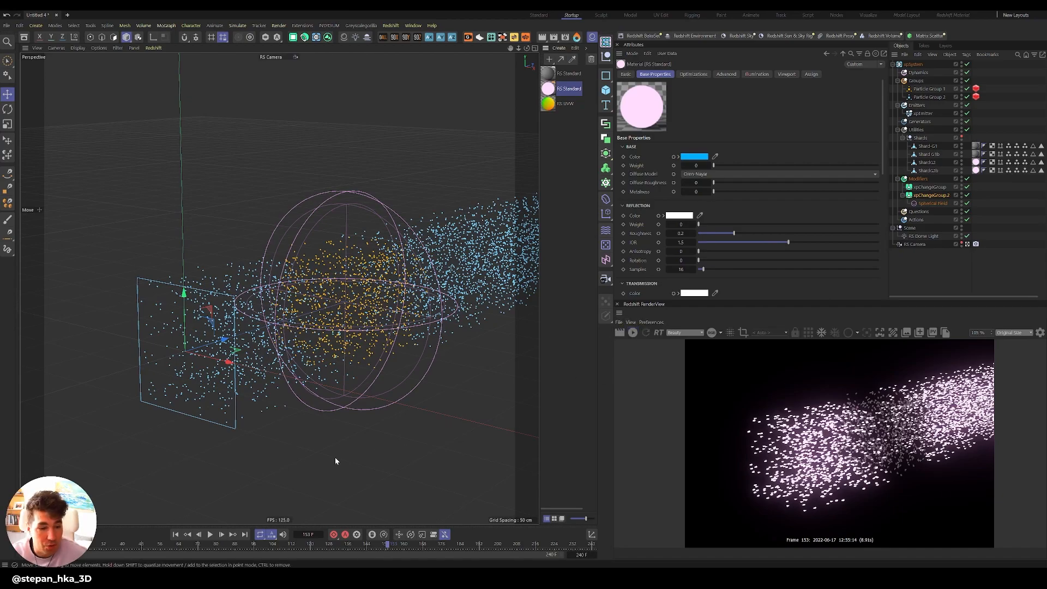
pyautogui.click(175, 535)
pyautogui.click(210, 535)
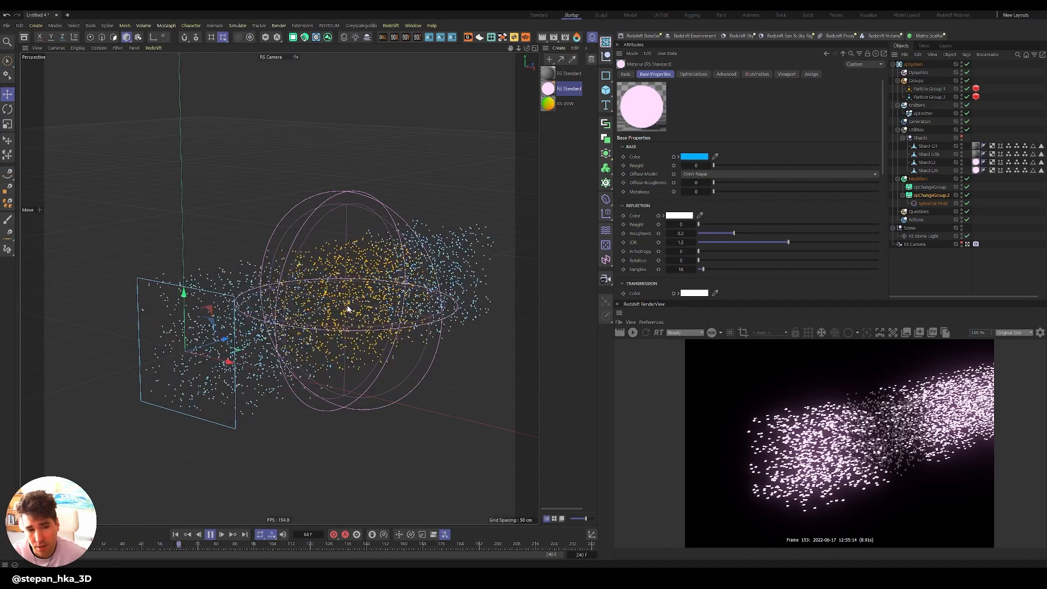
pyautogui.click(209, 535)
pyautogui.click(633, 332)
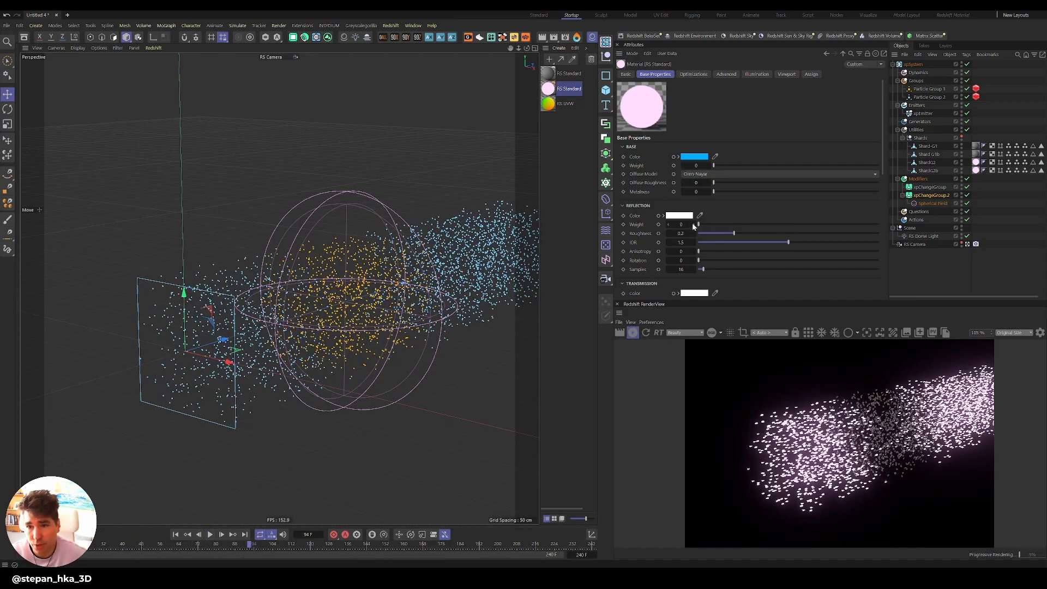
# Replace the Spherical Field on xpChangeGroup.2 with a Shader Field that uses a Noise shader.
pyautogui.click(938, 203)
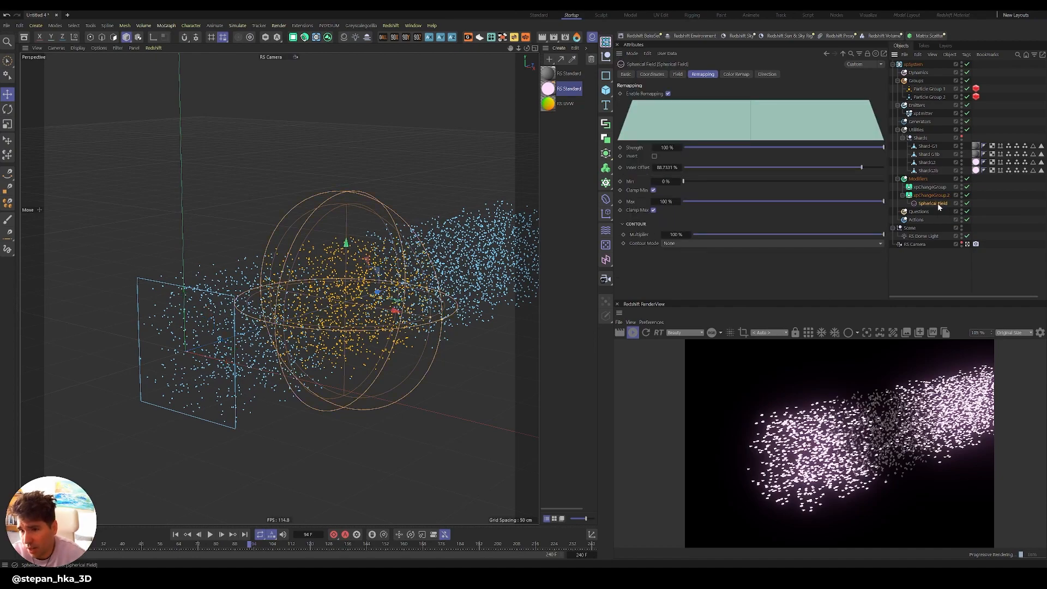
pyautogui.press('Delete')
pyautogui.click(937, 197)
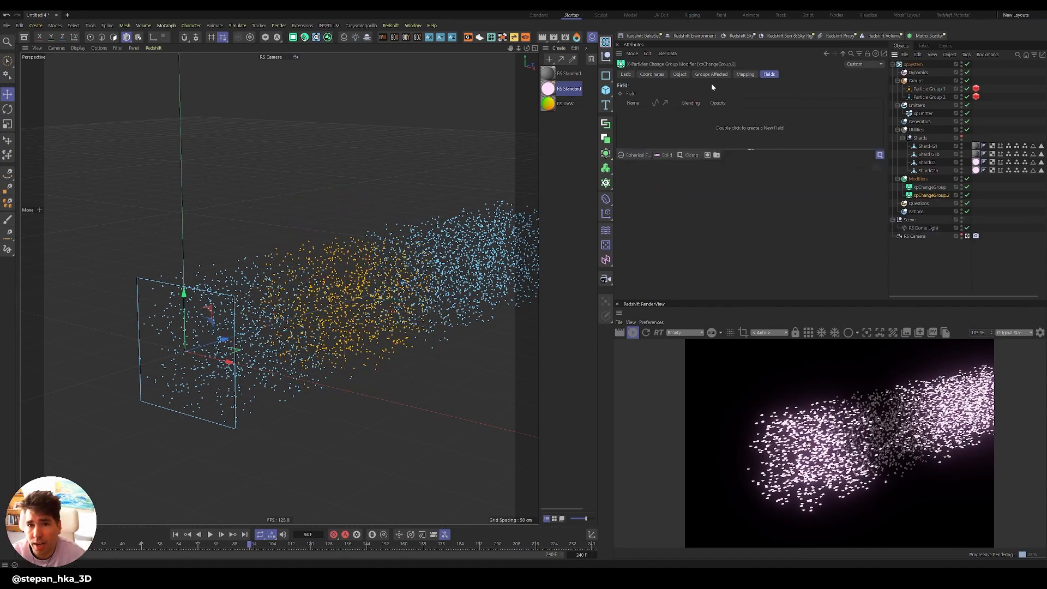
pyautogui.click(637, 157)
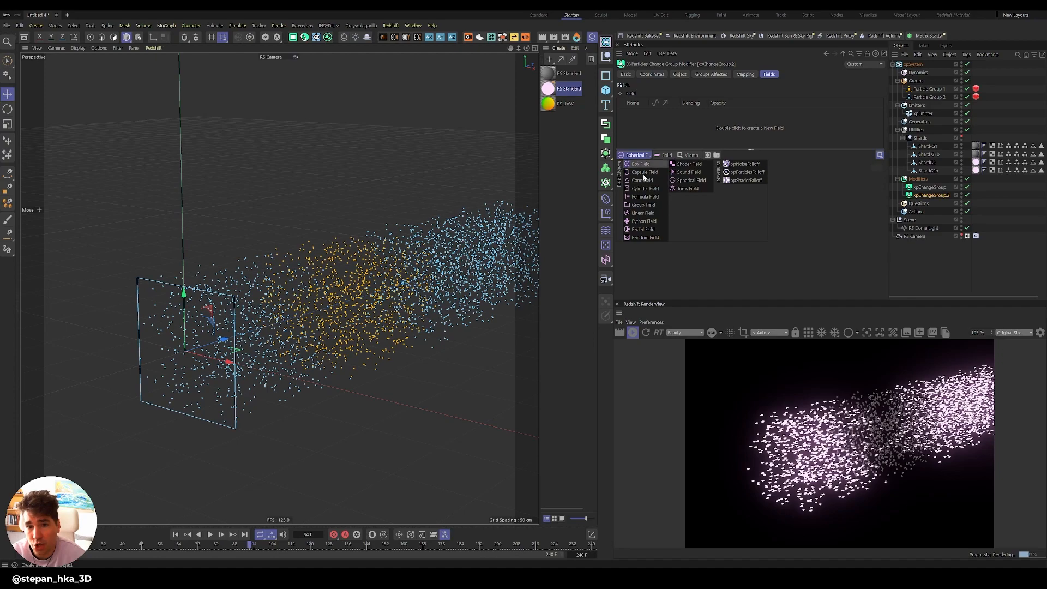
pyautogui.click(643, 230)
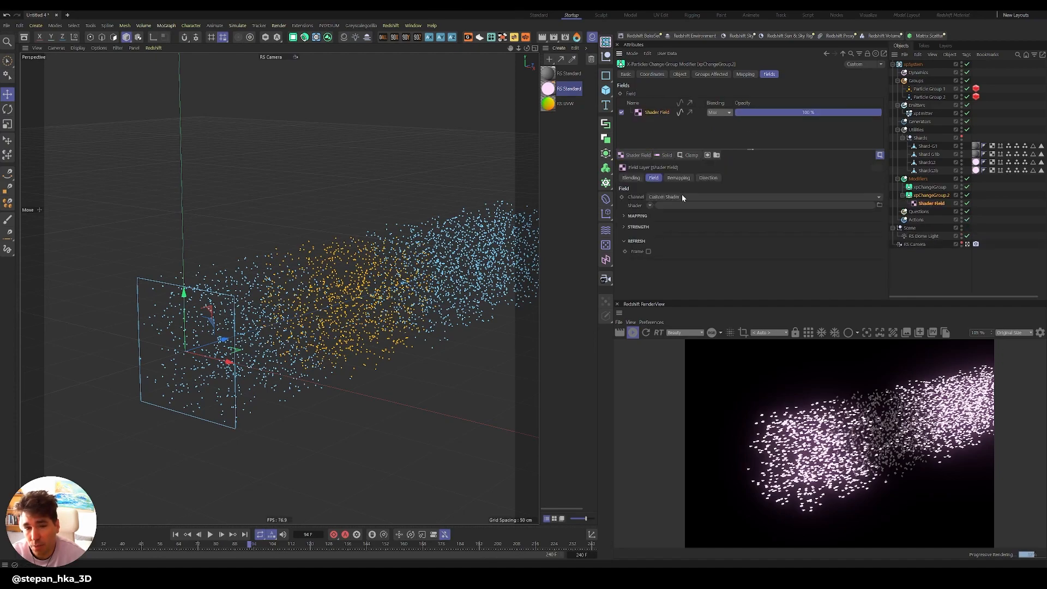
pyautogui.click(649, 206)
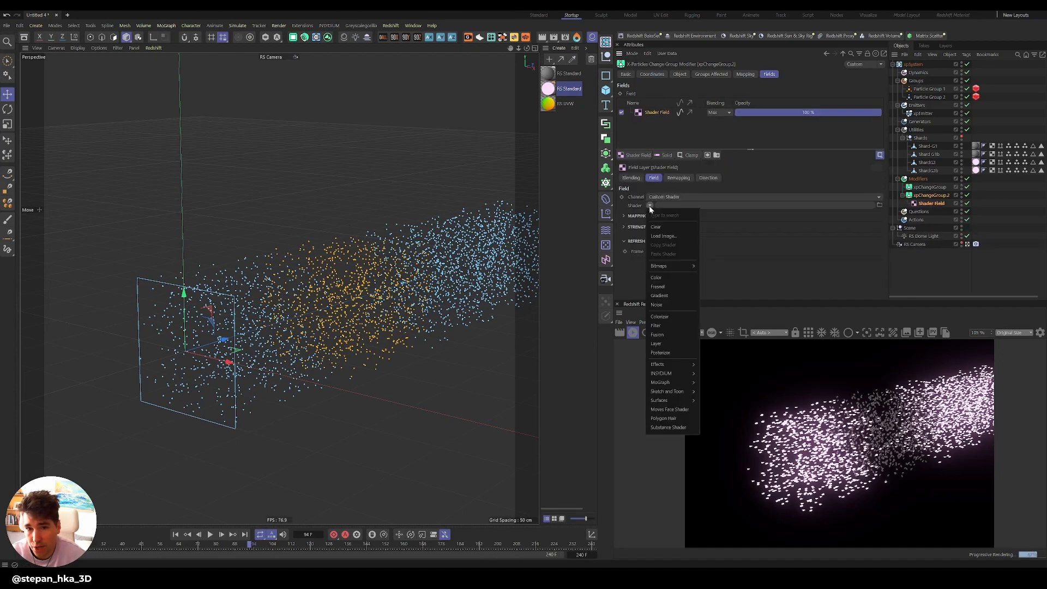
pyautogui.click(663, 305)
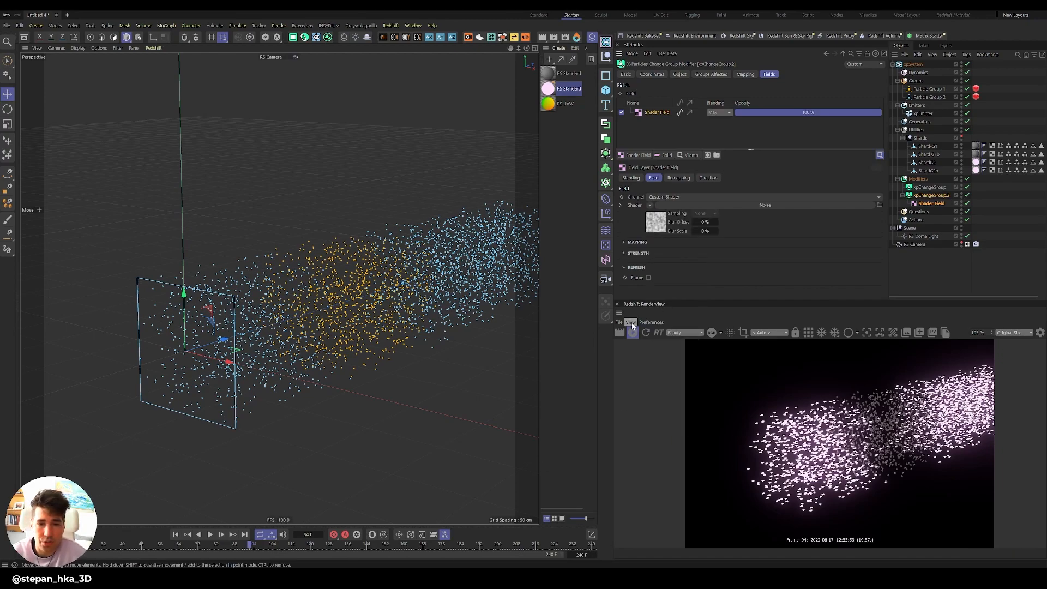
# Play the simulation and set the Noise shader's Contrast to about 73% and its Global Scale to 883%.
pyautogui.click(210, 535)
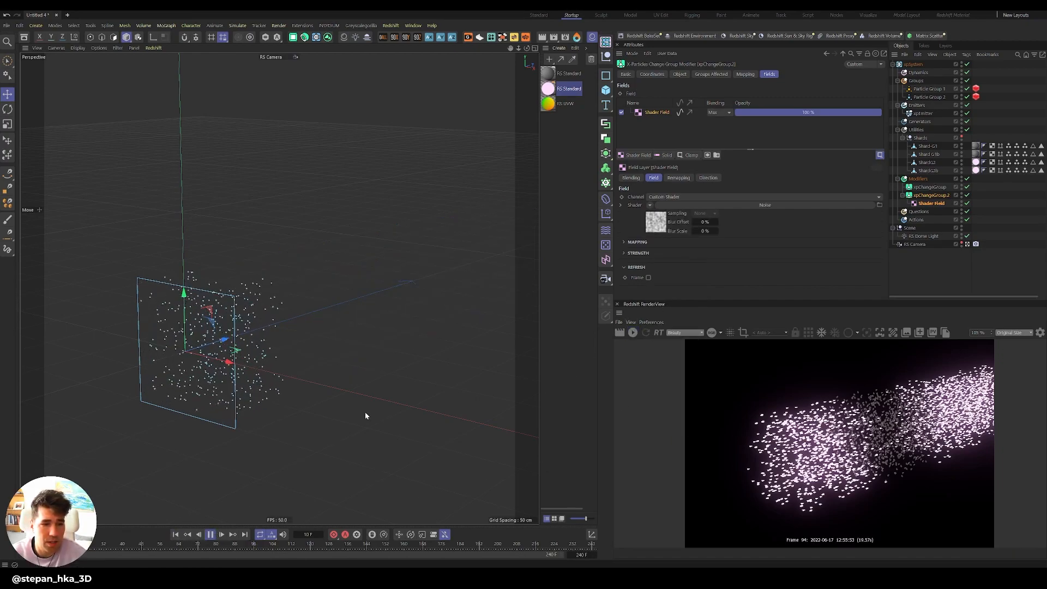
pyautogui.click(657, 220)
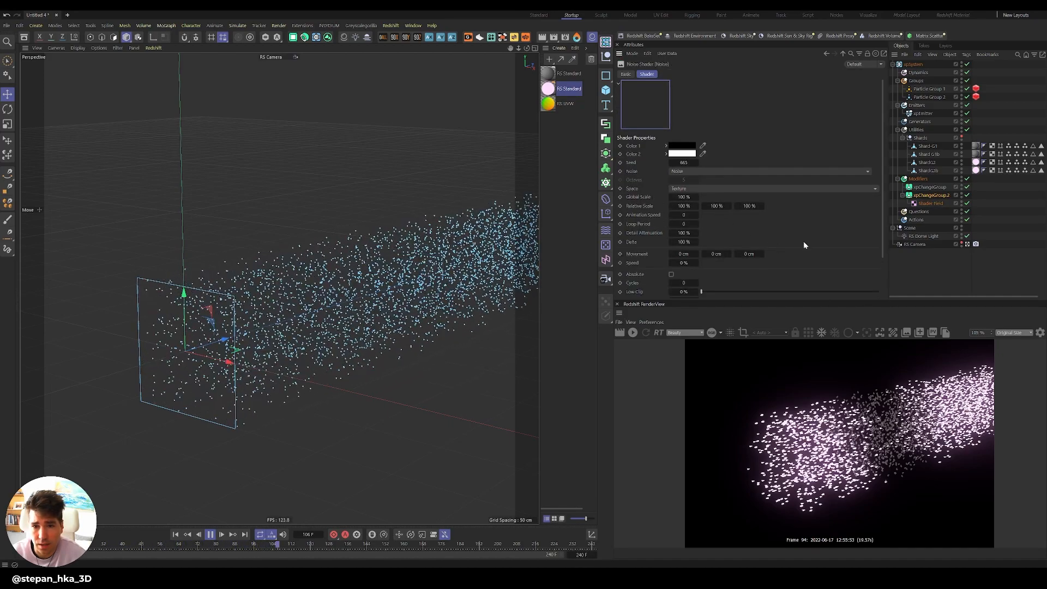
pyautogui.scroll(-3, 798, 242)
pyautogui.moveTo(848, 269); pyautogui.dragTo(856, 269)
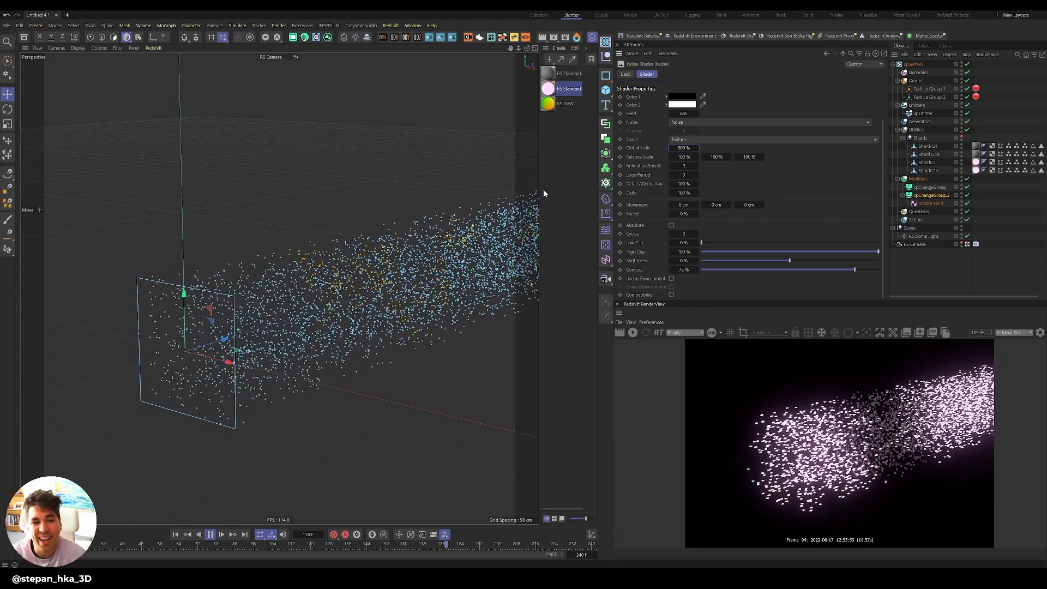
pyautogui.moveTo(688, 149); pyautogui.dragTo(722, 149)
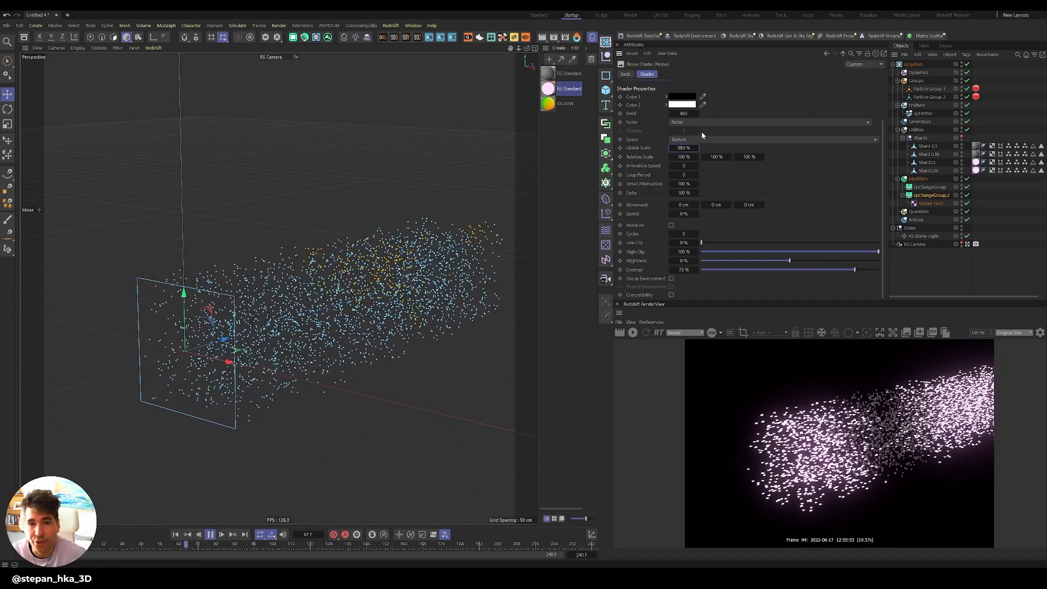
# Set the Inner Offset in the Shader Field's remapping to 62%.
pyautogui.click(916, 204)
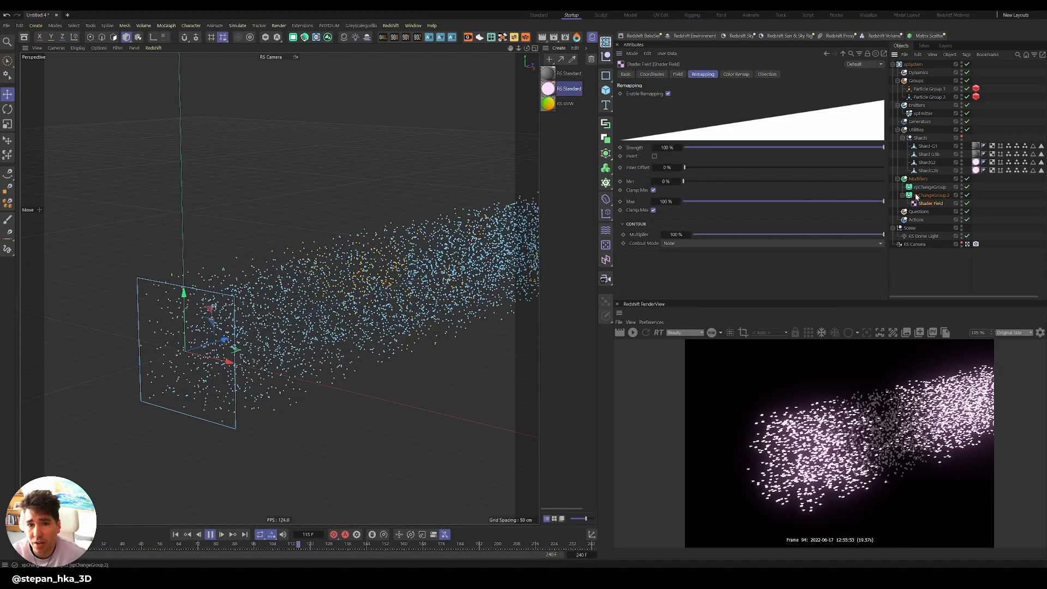
pyautogui.moveTo(685, 168); pyautogui.dragTo(807, 181)
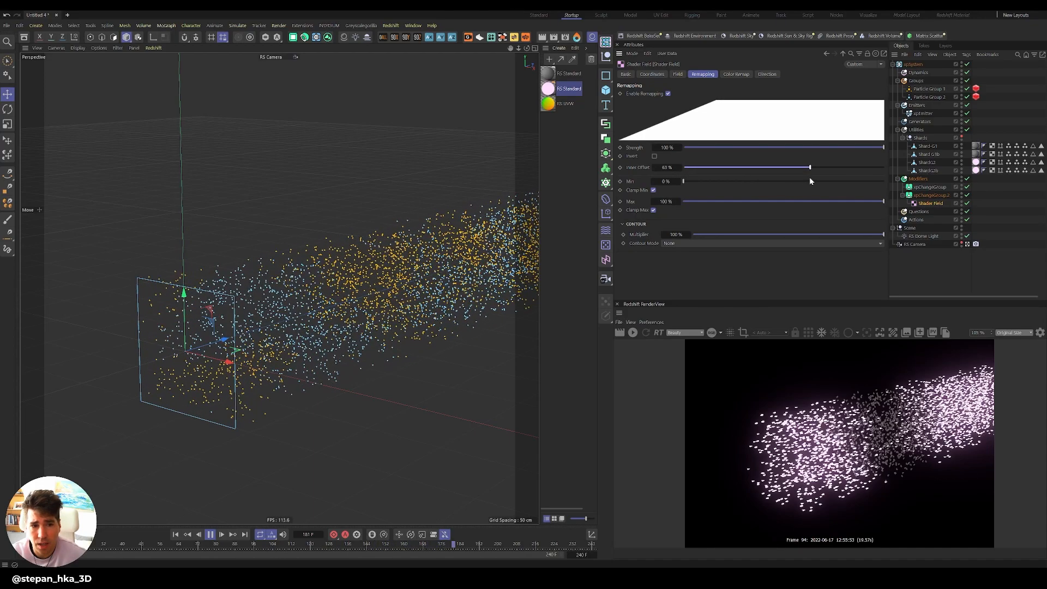
pyautogui.moveTo(810, 167); pyautogui.dragTo(808, 168)
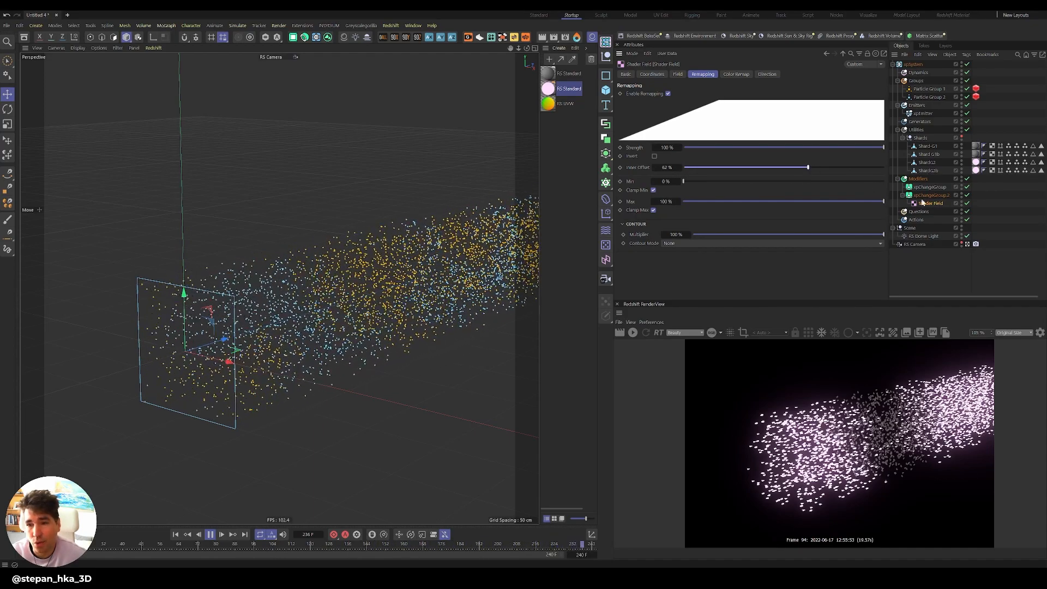
# Set the Animation Speed of the Shader Field's Noise shader to 1.1.
pyautogui.click(682, 76)
pyautogui.click(659, 135)
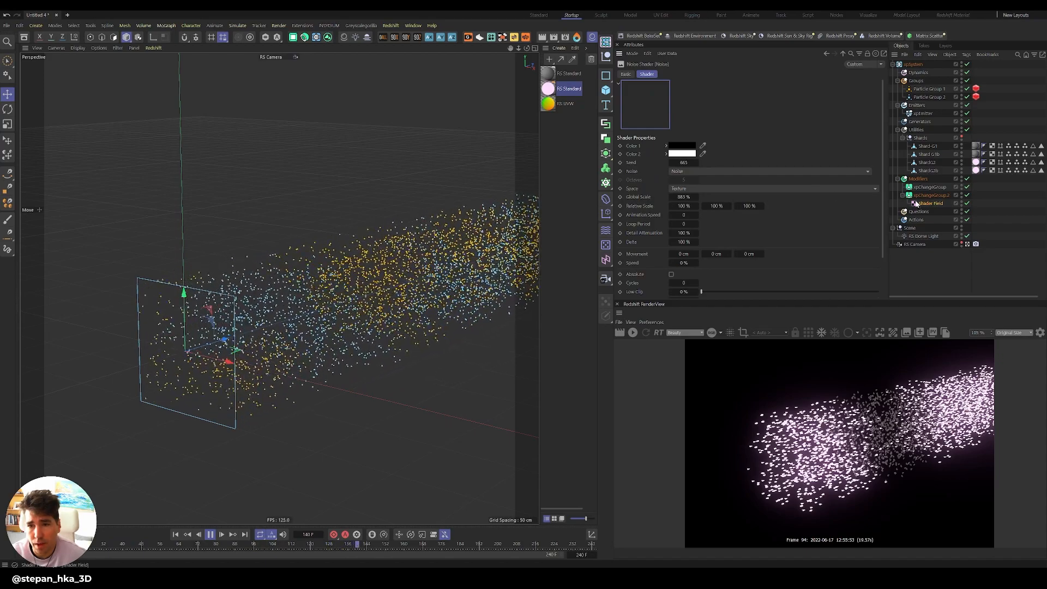
pyautogui.moveTo(685, 215); pyautogui.dragTo(687, 215)
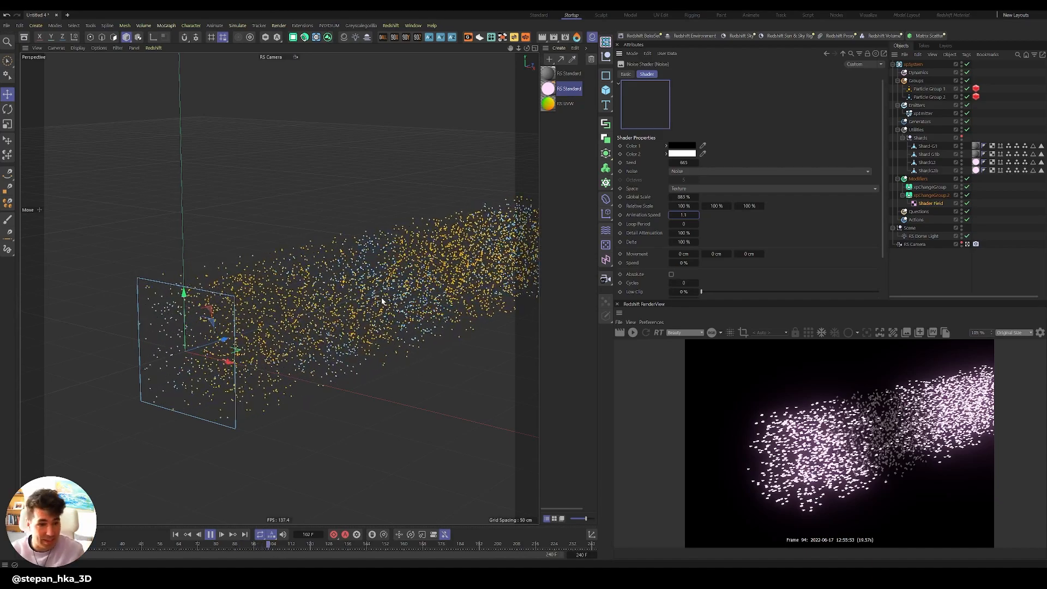
# Set the Noise shader's Animation Speed to 1.5, Contrast to 100% and Global Scale to 1300%.
pyautogui.keyDown('alt'); pyautogui.moveTo(378, 299); pyautogui.dragTo(259, 324, button='right'); pyautogui.keyUp('alt')
pyautogui.keyDown('alt'); pyautogui.moveTo(259, 325); pyautogui.dragTo(333, 313); pyautogui.keyUp('alt')
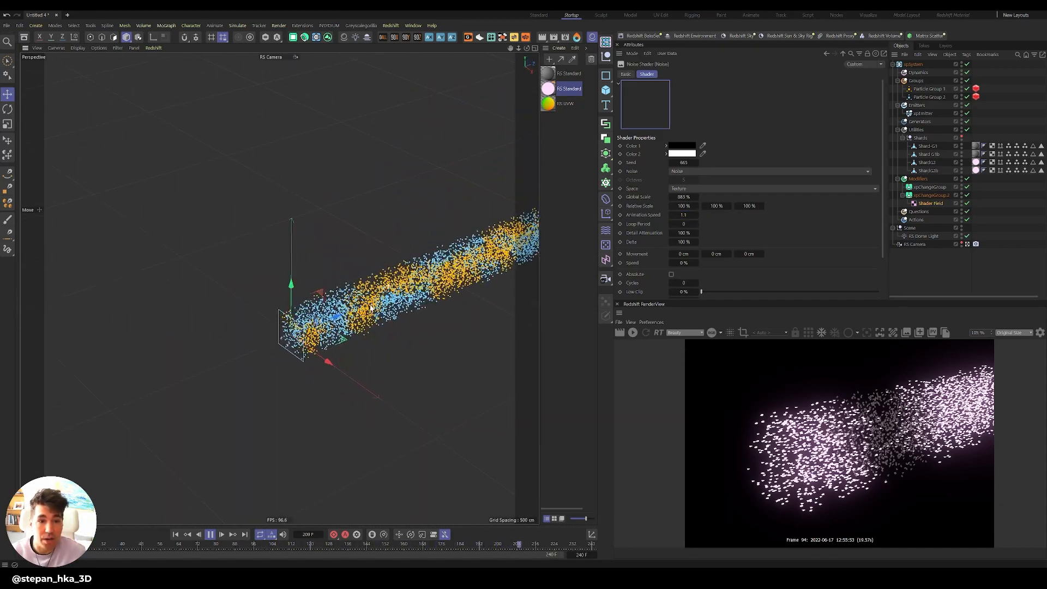
pyautogui.keyDown('alt'); pyautogui.moveTo(397, 306); pyautogui.dragTo(314, 316, button='middle'); pyautogui.keyUp('alt')
pyautogui.keyDown('alt'); pyautogui.moveTo(300, 314); pyautogui.dragTo(340, 297); pyautogui.keyUp('alt')
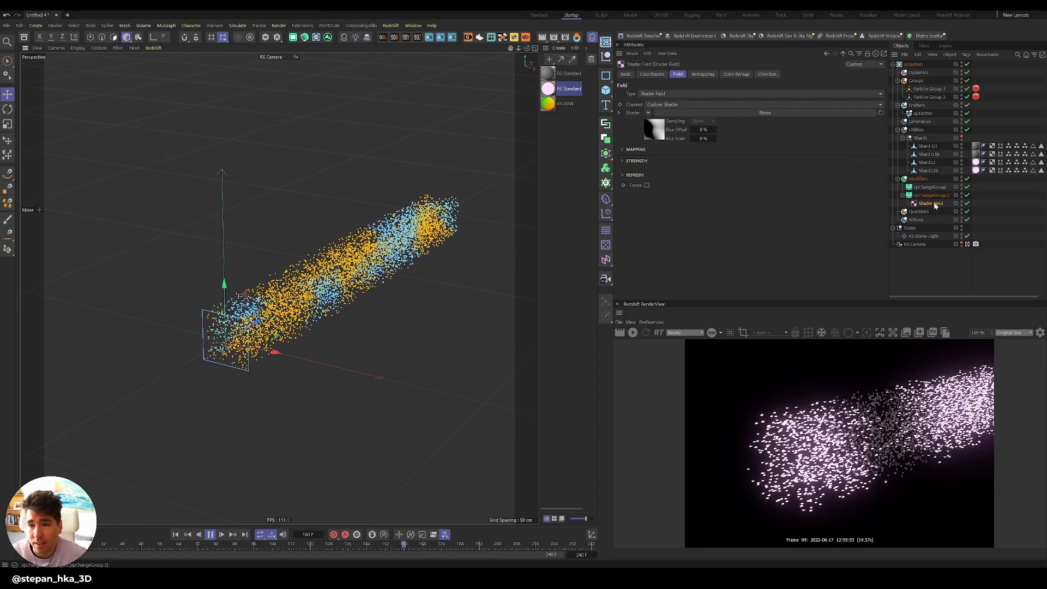
pyautogui.click(765, 113)
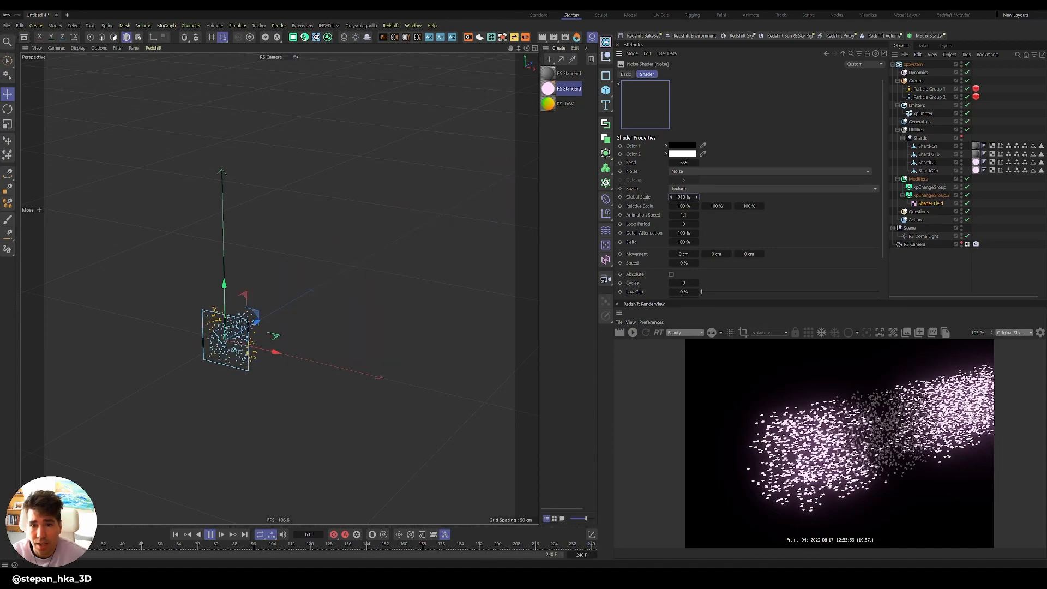
pyautogui.scroll(-2, 766, 225)
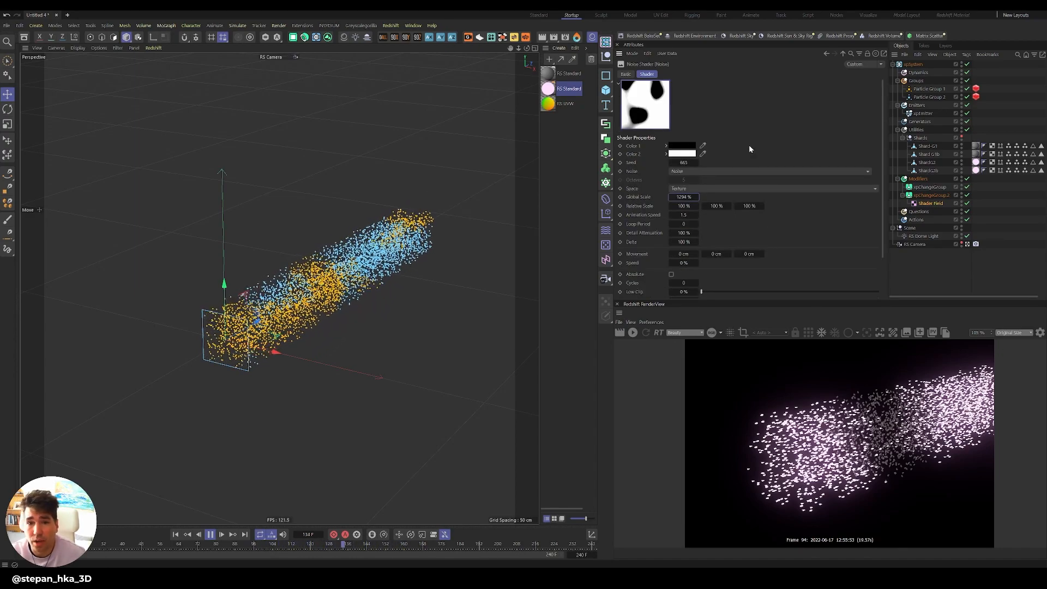
pyautogui.scroll(-2, 749, 144)
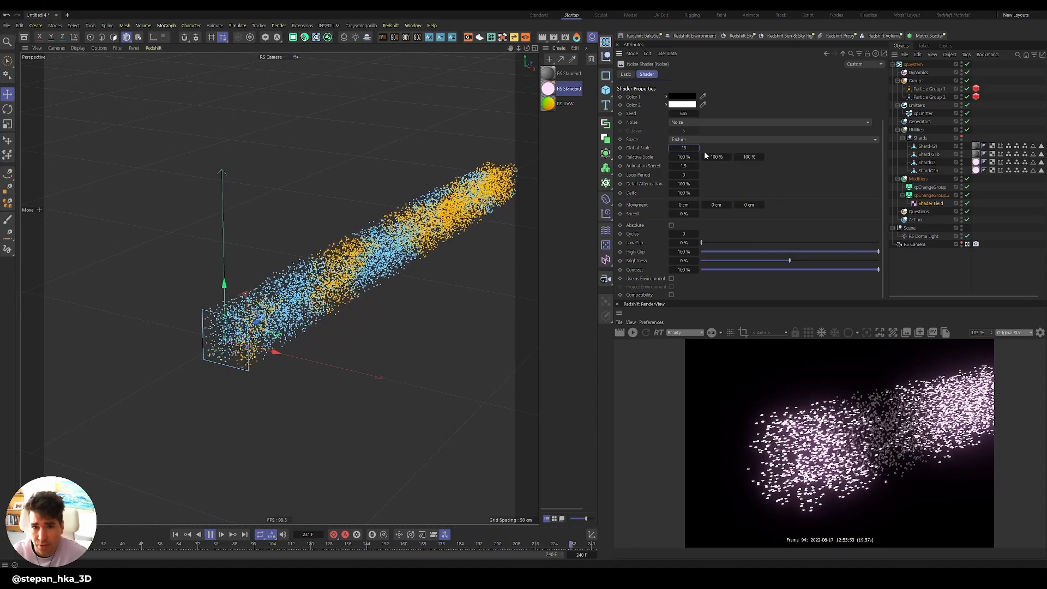
pyautogui.write('1300')
pyautogui.press('Return')
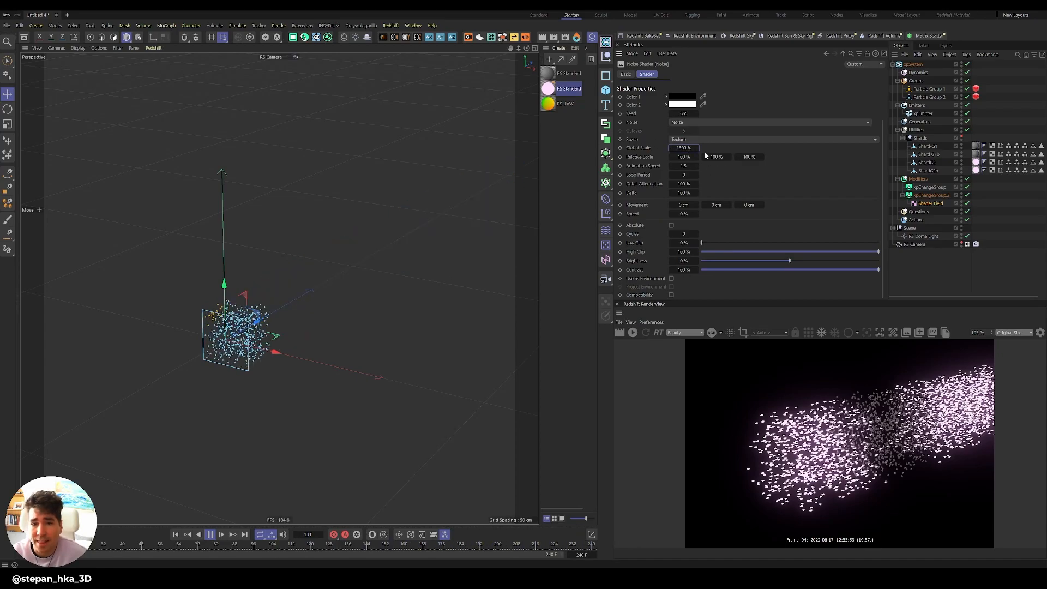
# Set the Shader Field's remapping Strength to 150% and its Inner Offset to 50%.
pyautogui.click(928, 204)
pyautogui.click(702, 74)
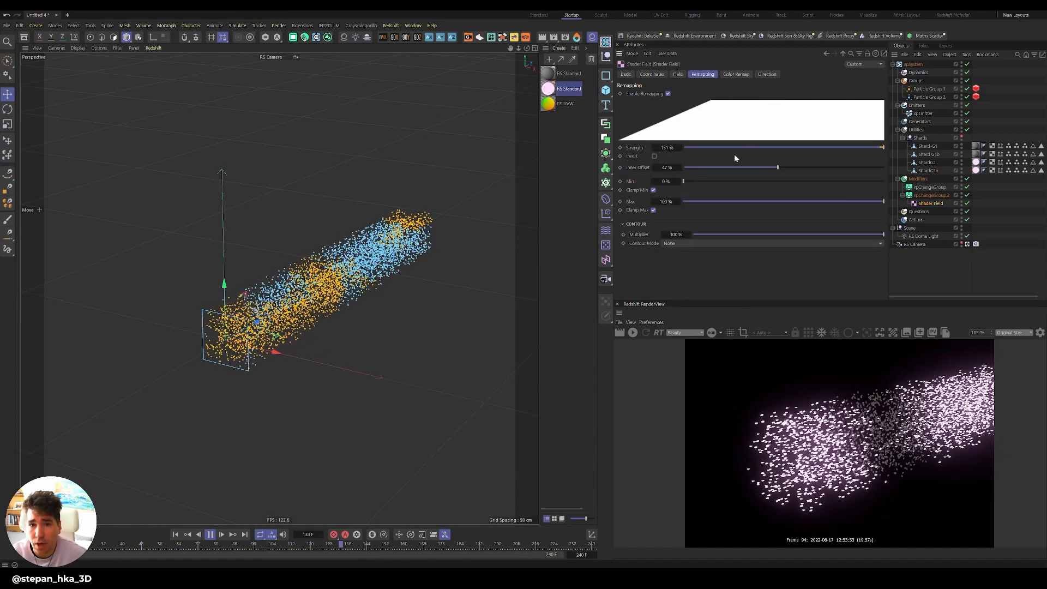
pyautogui.write('150')
pyautogui.press('Return')
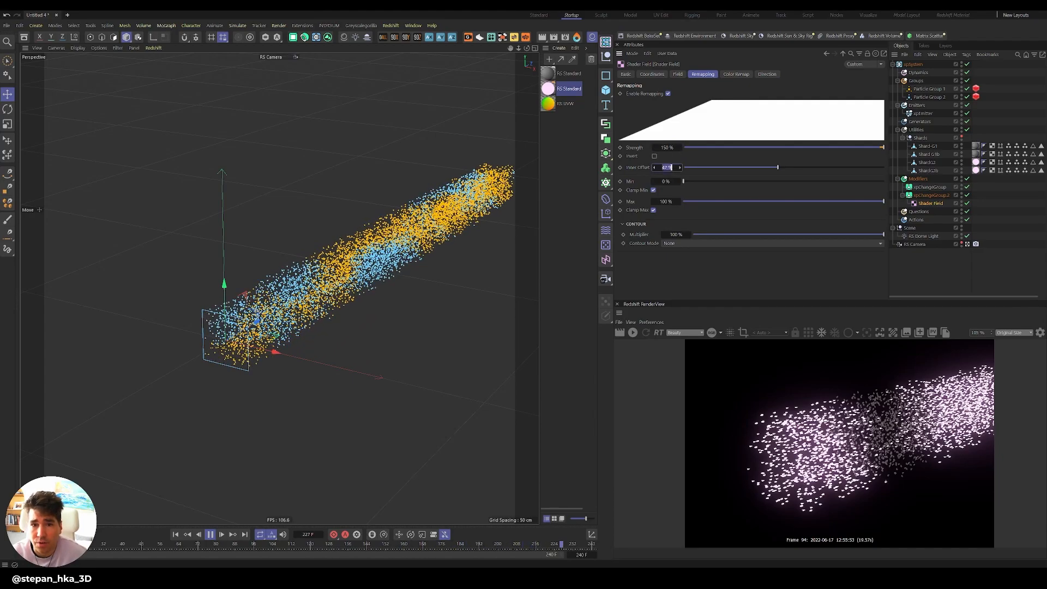
pyautogui.moveTo(668, 168); pyautogui.dragTo(675, 168)
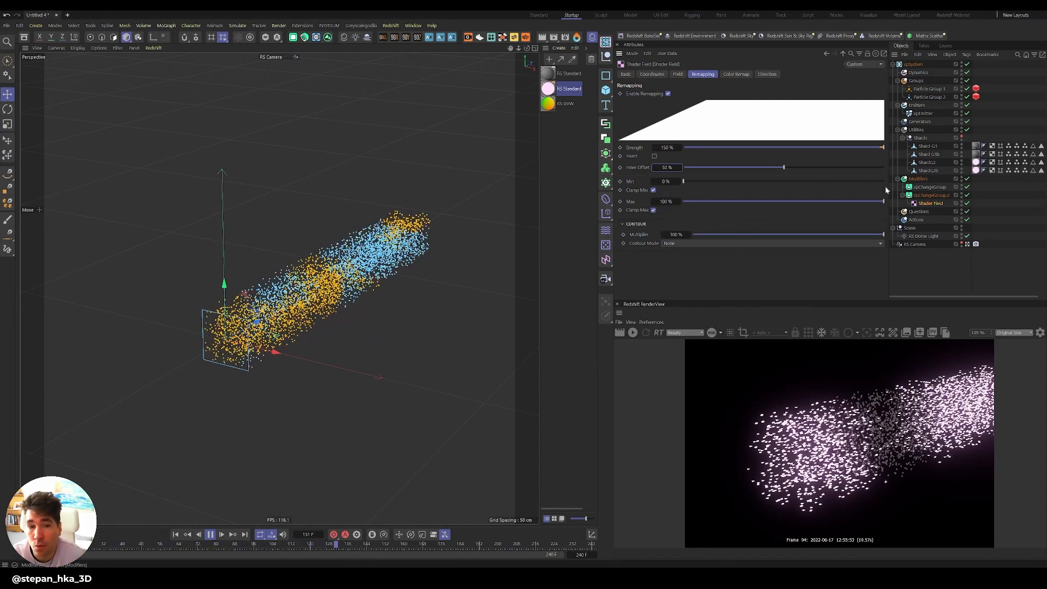
# Pause the simulation at frame 199, resume the live render, and examine the noise-driven groups close up and from afar.
pyautogui.click(211, 535)
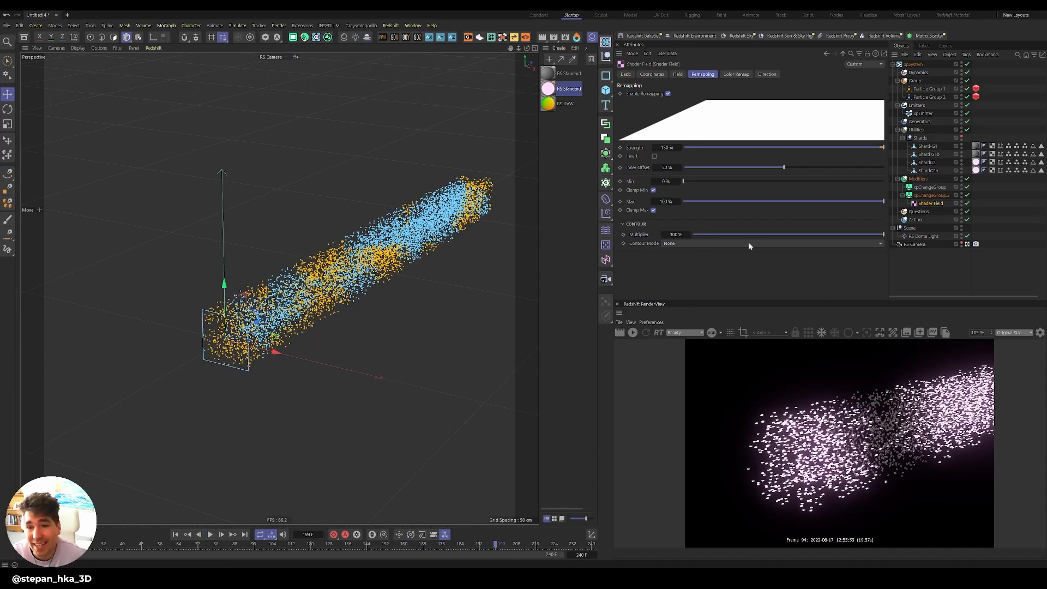
pyautogui.keyDown('alt'); pyautogui.moveTo(370, 271); pyautogui.dragTo(345, 298); pyautogui.keyUp('alt')
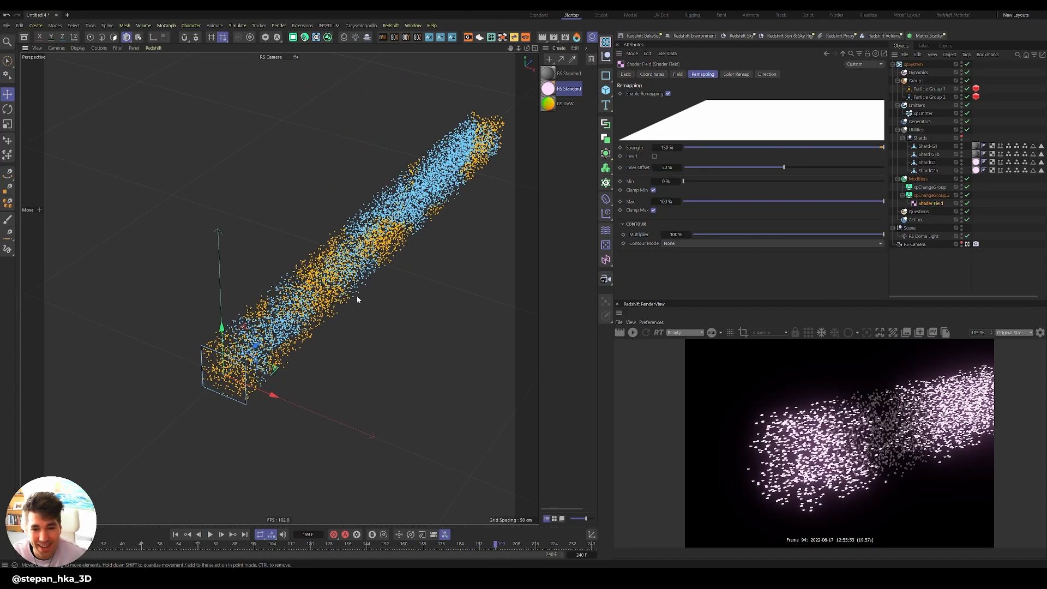
pyautogui.click(634, 332)
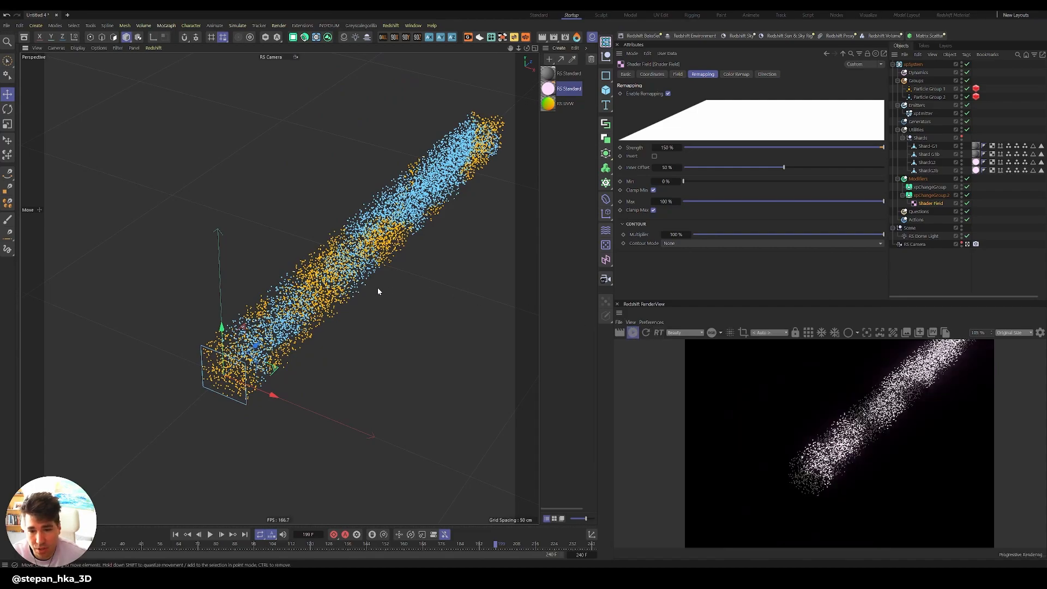
pyautogui.moveTo(312, 304)
pyautogui.keyDown('alt'); pyautogui.mouseDown()
pyautogui.moveTo(442, 305)
pyautogui.moveTo(355, 313)
pyautogui.moveTo(362, 281)
pyautogui.moveTo(308, 284)
pyautogui.mouseUp(); pyautogui.keyUp('alt')
pyautogui.keyDown('alt'); pyautogui.moveTo(300, 280); pyautogui.dragTo(480, 293, button='right'); pyautogui.keyUp('alt')
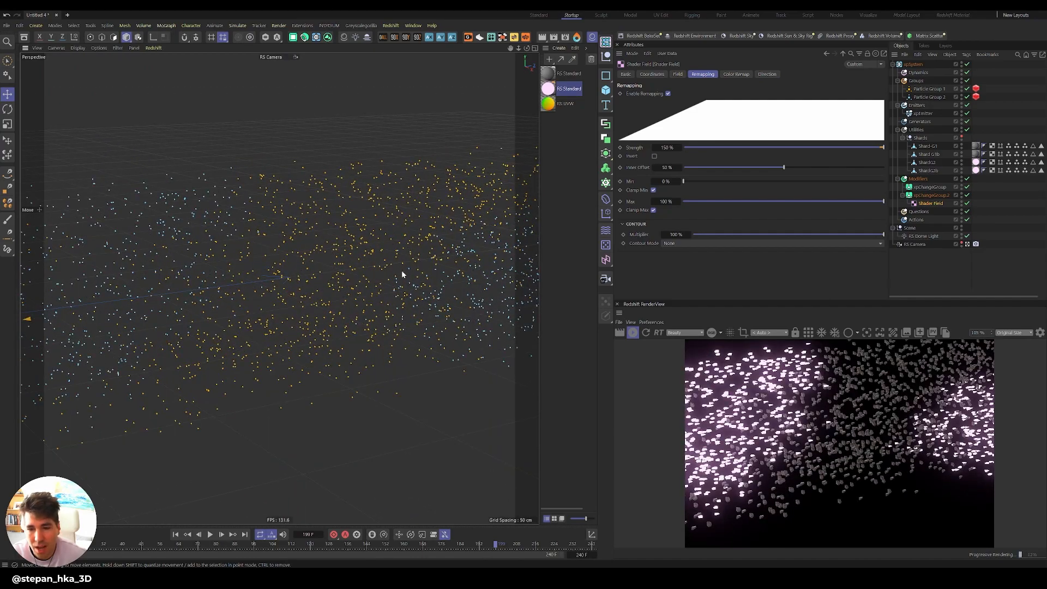
pyautogui.keyDown('alt'); pyautogui.moveTo(433, 281); pyautogui.dragTo(231, 298, button='right'); pyautogui.keyUp('alt')
pyautogui.keyDown('alt'); pyautogui.moveTo(233, 298); pyautogui.dragTo(408, 249); pyautogui.keyUp('alt')
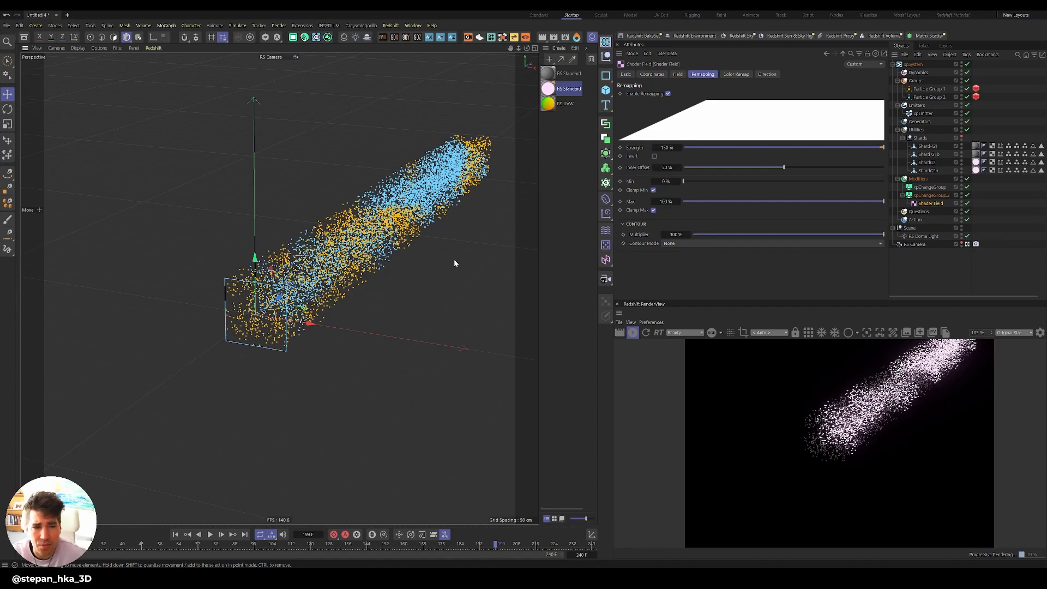
# Add an xpSplineFlow motion modifier to the X-Particles Modifiers folder.
pyautogui.click(918, 179)
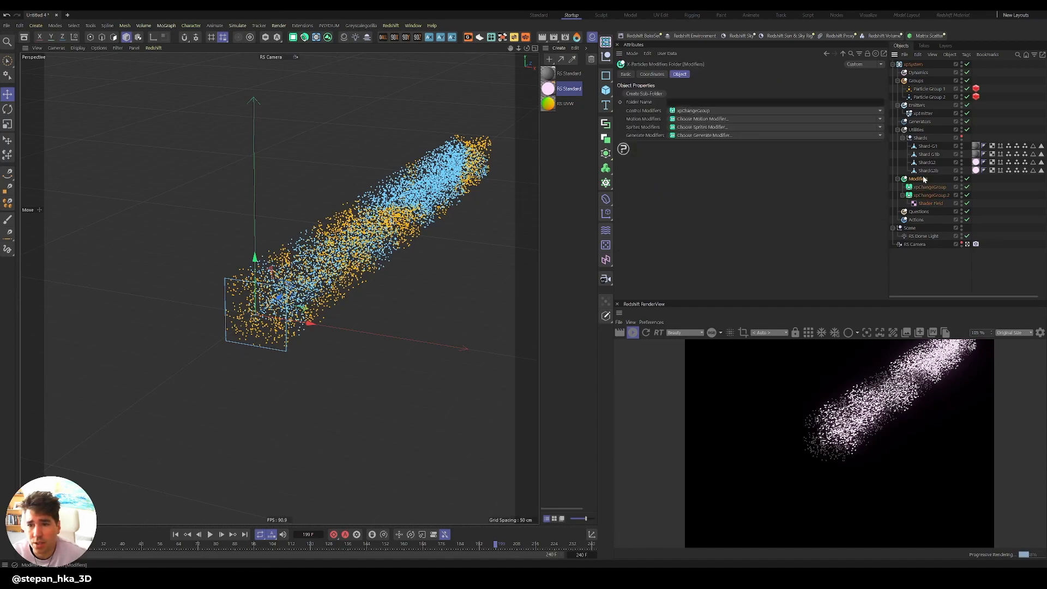
pyautogui.click(880, 119)
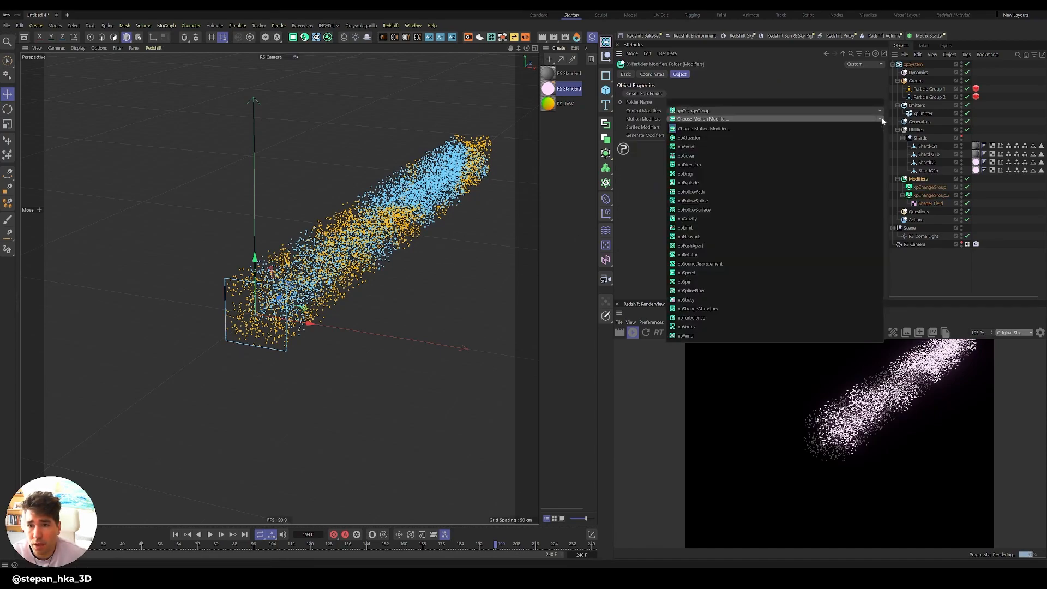
pyautogui.click(731, 290)
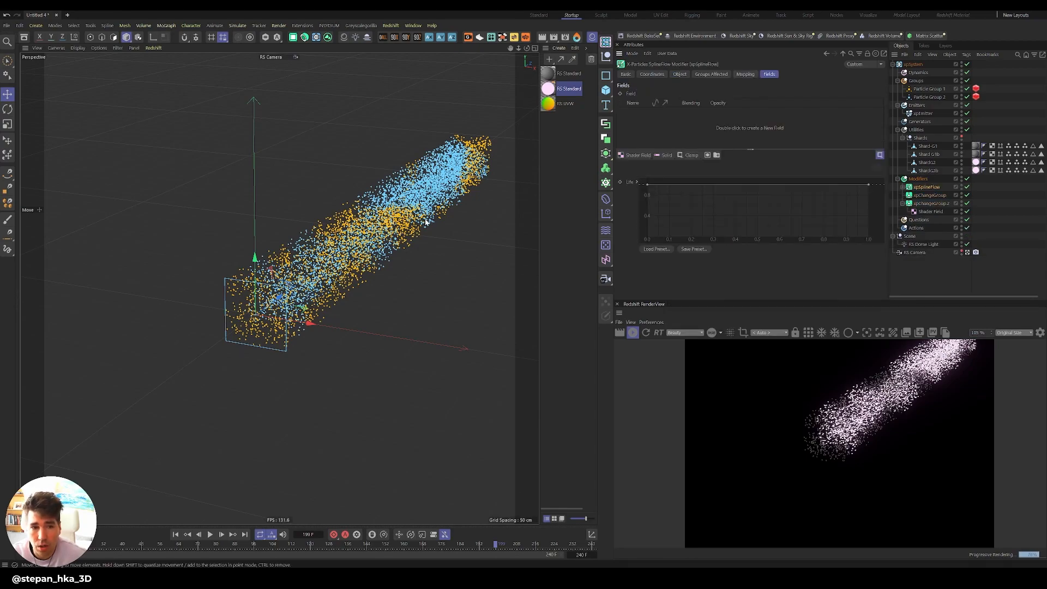
# Draw an open, curved Bezier spline looping around the emitter in the Top view with the Spline Pen.
pyautogui.middleClick(337, 218)
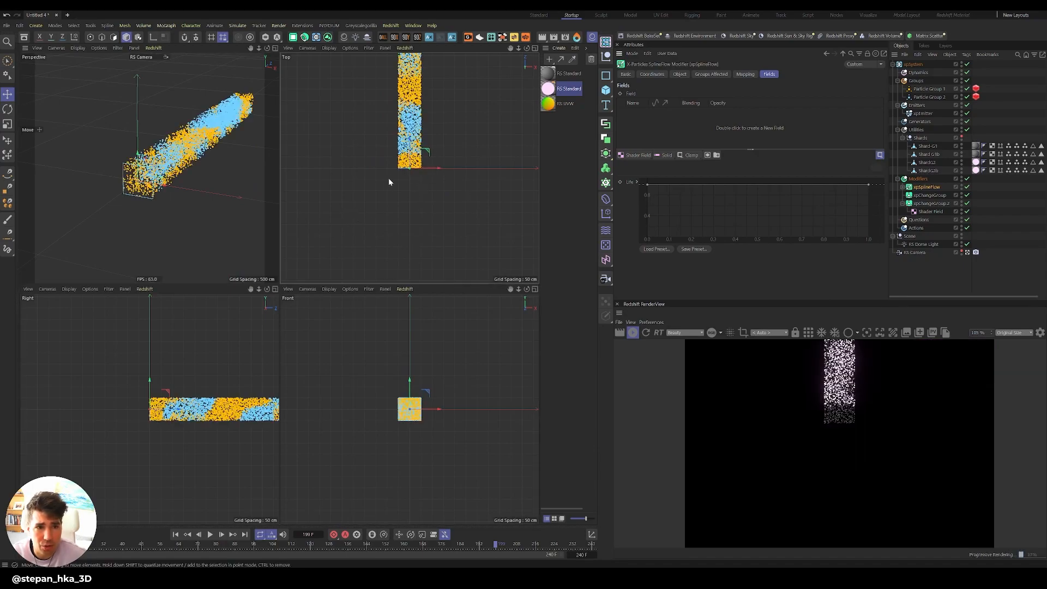
pyautogui.middleClick(411, 175)
pyautogui.press('p')
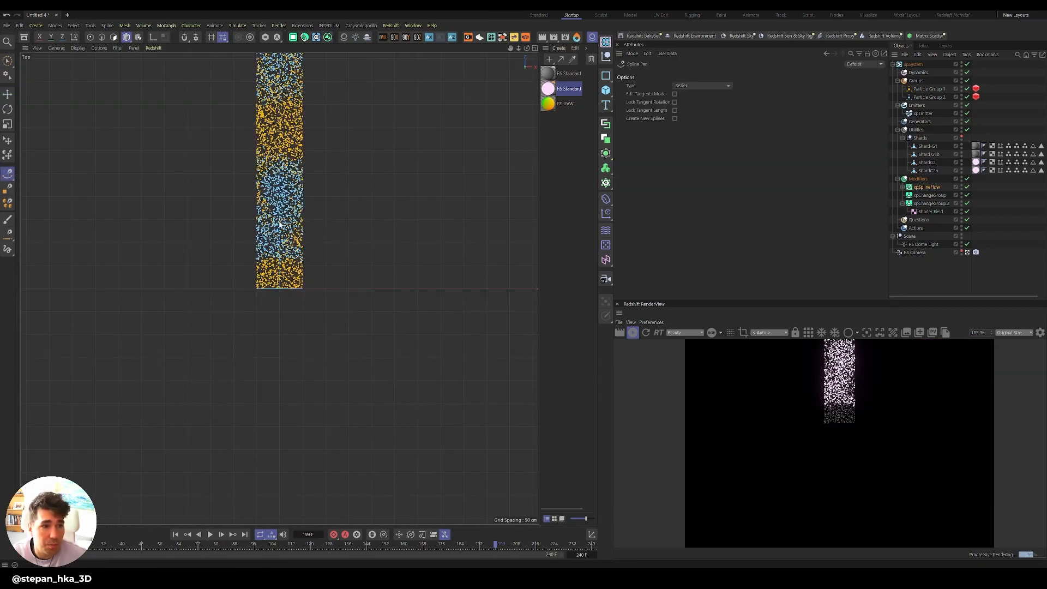
pyautogui.click(281, 280)
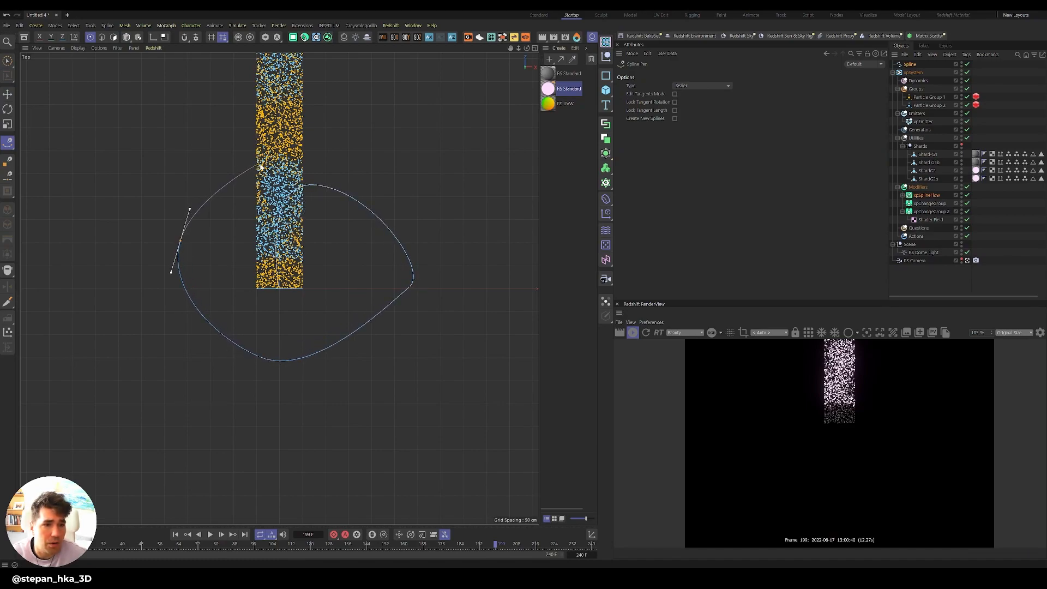
pyautogui.moveTo(327, 153); pyautogui.dragTo(339, 158)
pyautogui.press('Escape')
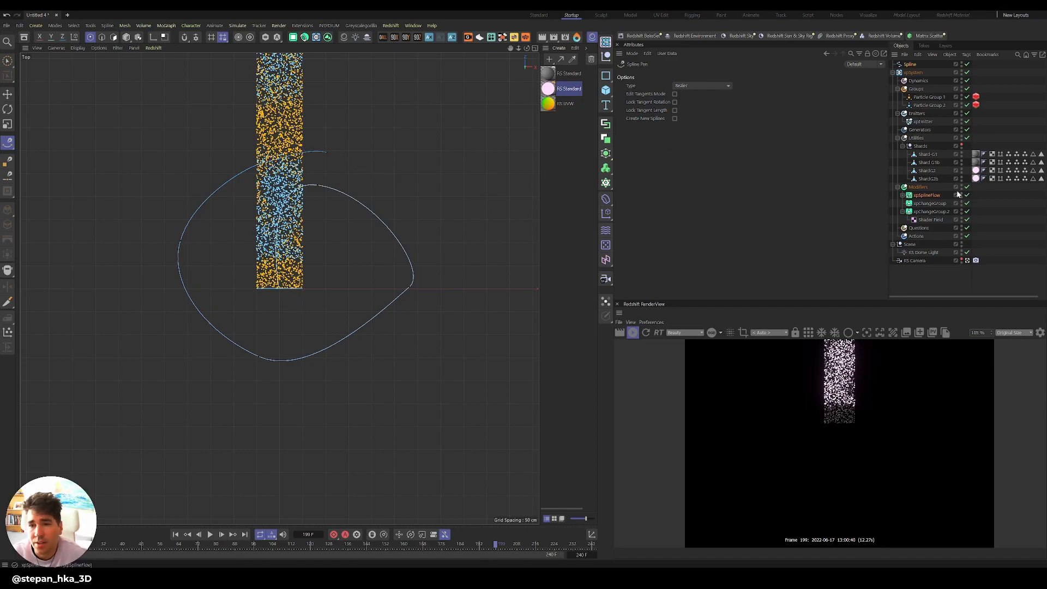
# Raise and shift individual spline points in the Perspective view so the loop curves up and down in height.
pyautogui.middleClick(391, 127)
pyautogui.middleClick(213, 143)
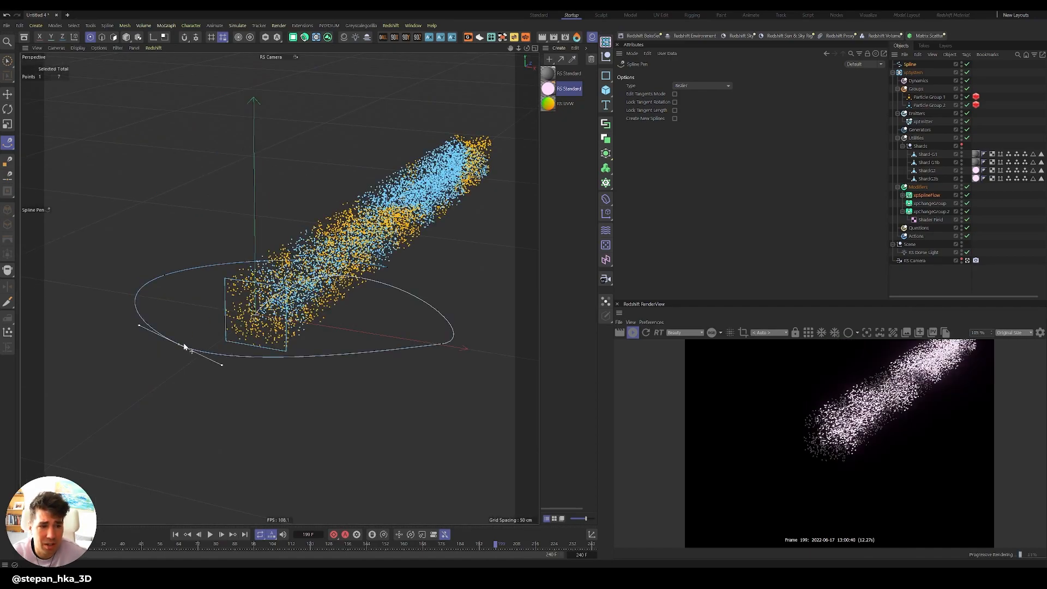
pyautogui.click(9, 94)
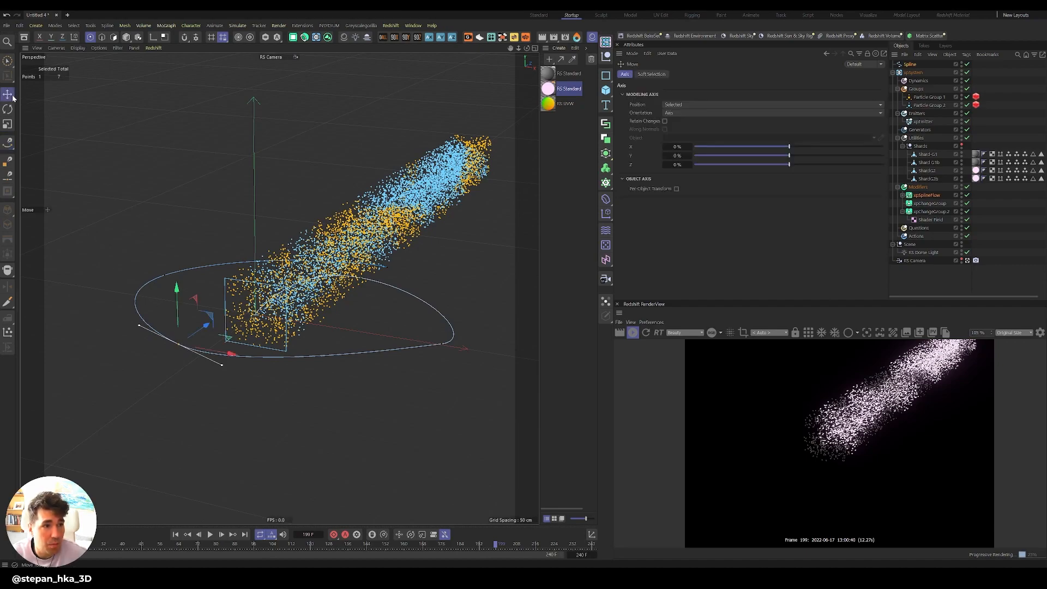
pyautogui.moveTo(176, 289); pyautogui.dragTo(184, 185)
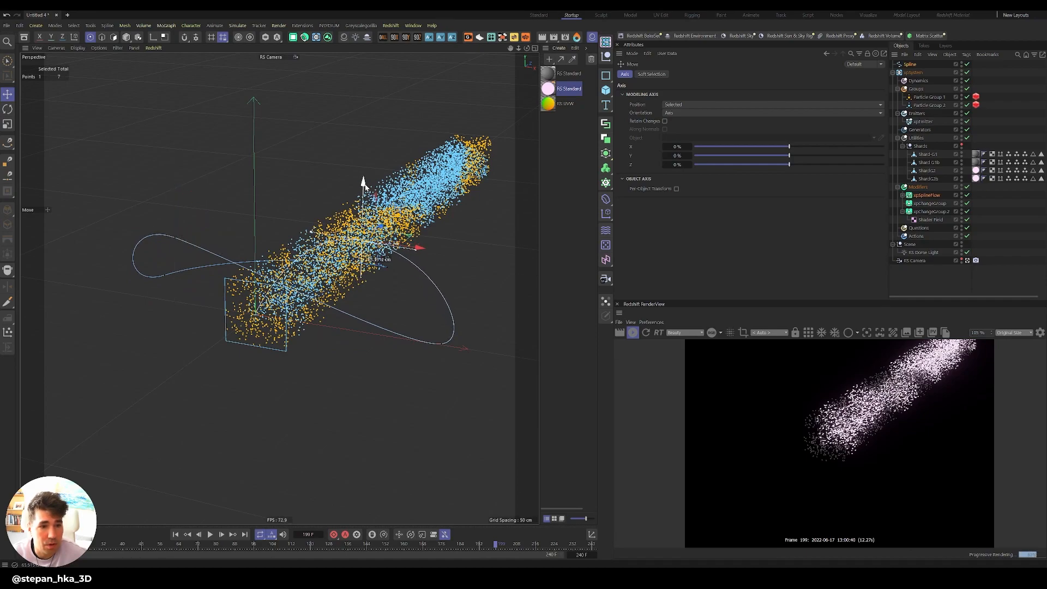
pyautogui.moveTo(146, 252); pyautogui.dragTo(163, 267)
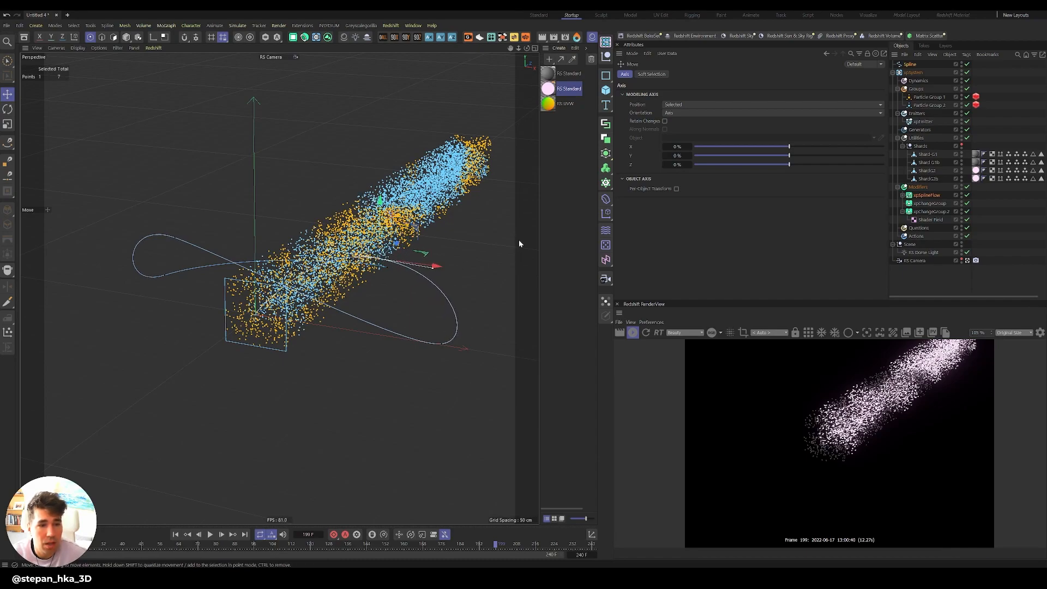
# Assign the drawn spline as the path of the xpSplineFlow modifier.
pyautogui.click(932, 195)
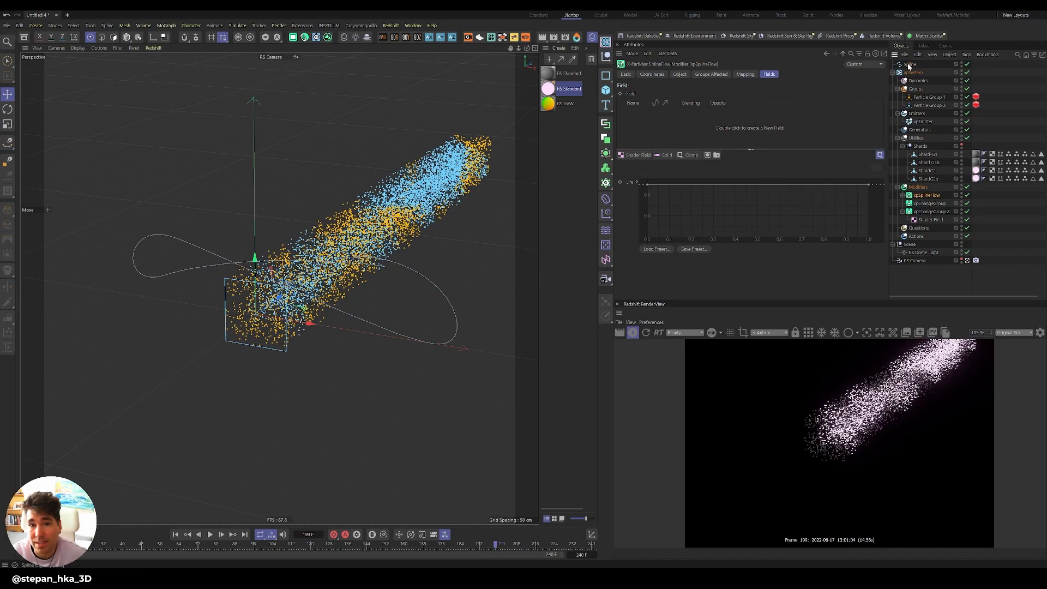
pyautogui.click(680, 74)
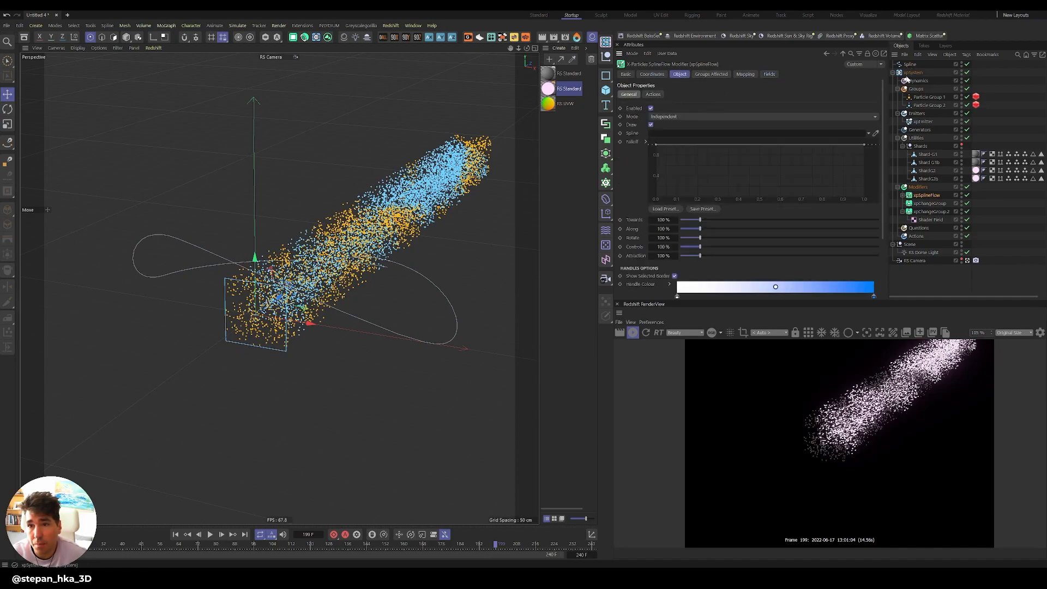
pyautogui.moveTo(911, 63); pyautogui.dragTo(705, 136)
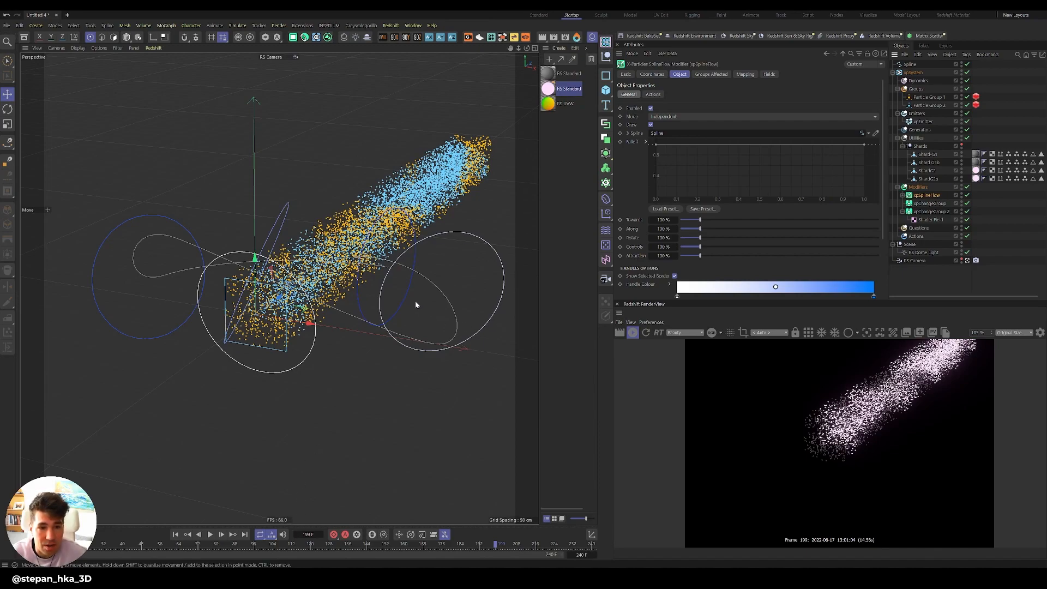
# Play the simulation from the start to frame 178 and examine the spline flow in the viewport and live render.
pyautogui.click(175, 535)
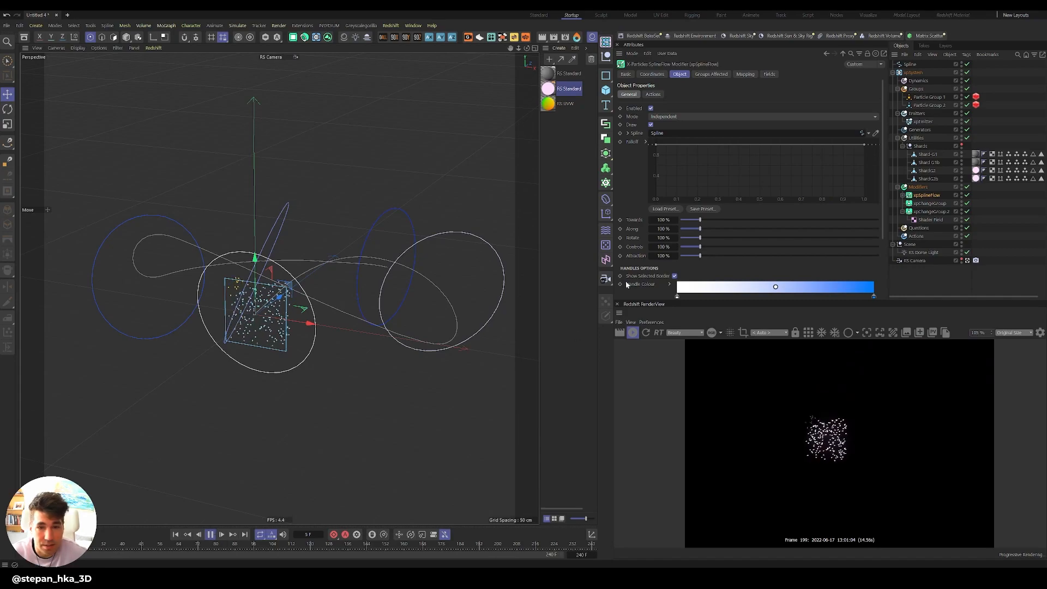
pyautogui.click(633, 333)
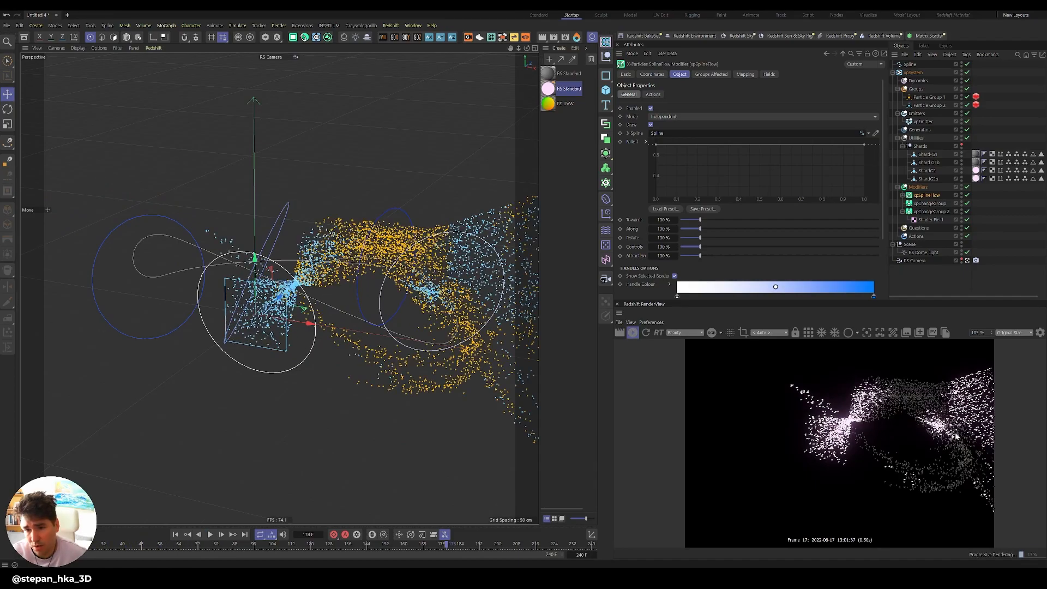
pyautogui.keyDown('alt'); pyautogui.moveTo(324, 283); pyautogui.dragTo(227, 289, button='middle'); pyautogui.keyUp('alt')
pyautogui.keyDown('alt'); pyautogui.moveTo(232, 295); pyautogui.dragTo(245, 321); pyautogui.keyUp('alt')
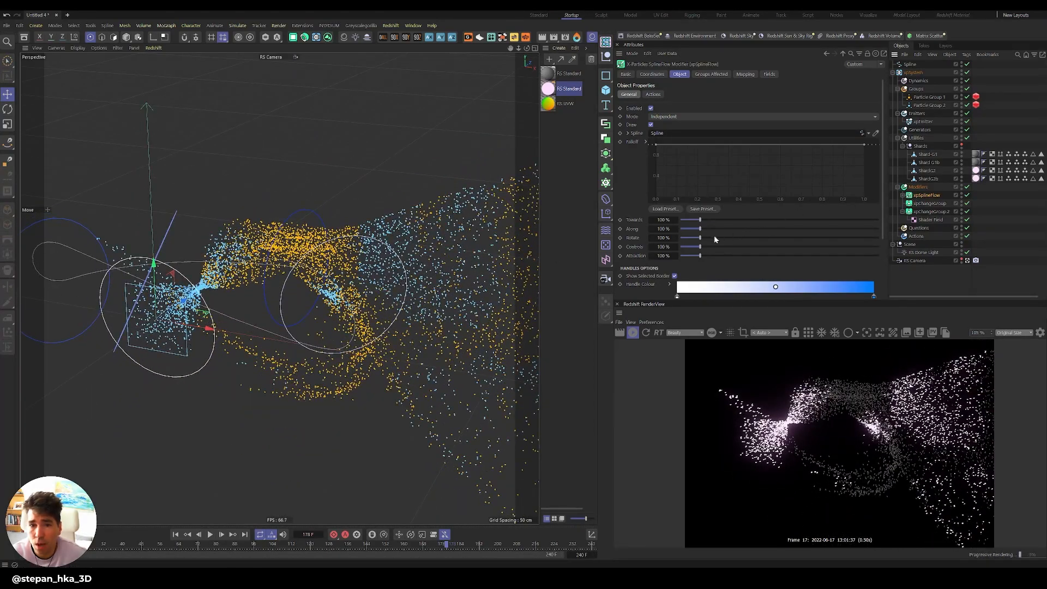
# Tune the xpSplineFlow strengths while replaying the simulation with the live render paused, setting Towards to 557% and Along to 38%.
pyautogui.moveTo(709, 220); pyautogui.dragTo(722, 222)
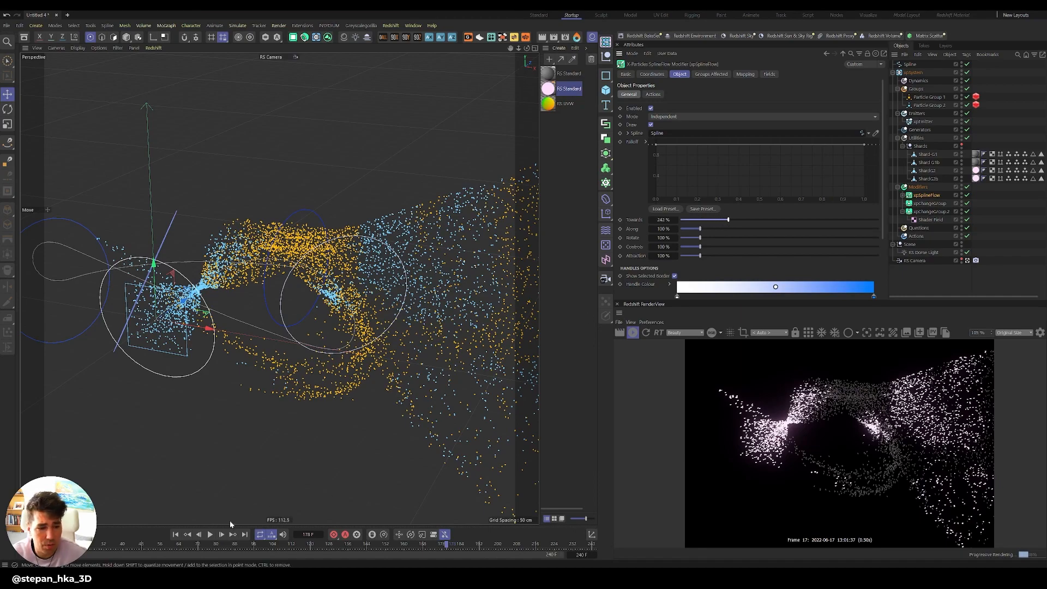
pyautogui.click(175, 535)
pyautogui.click(210, 535)
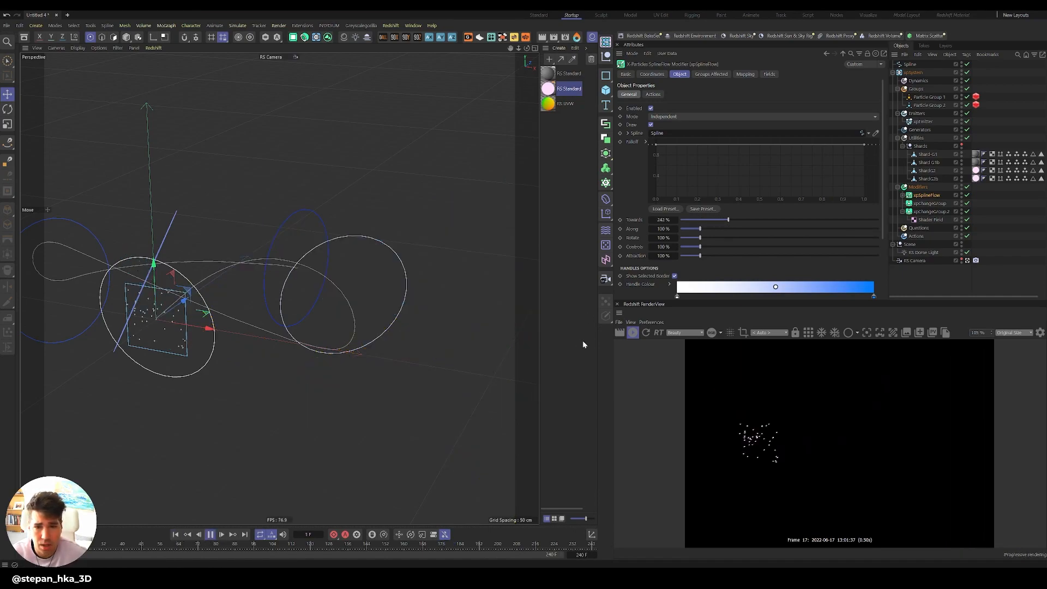
pyautogui.click(632, 333)
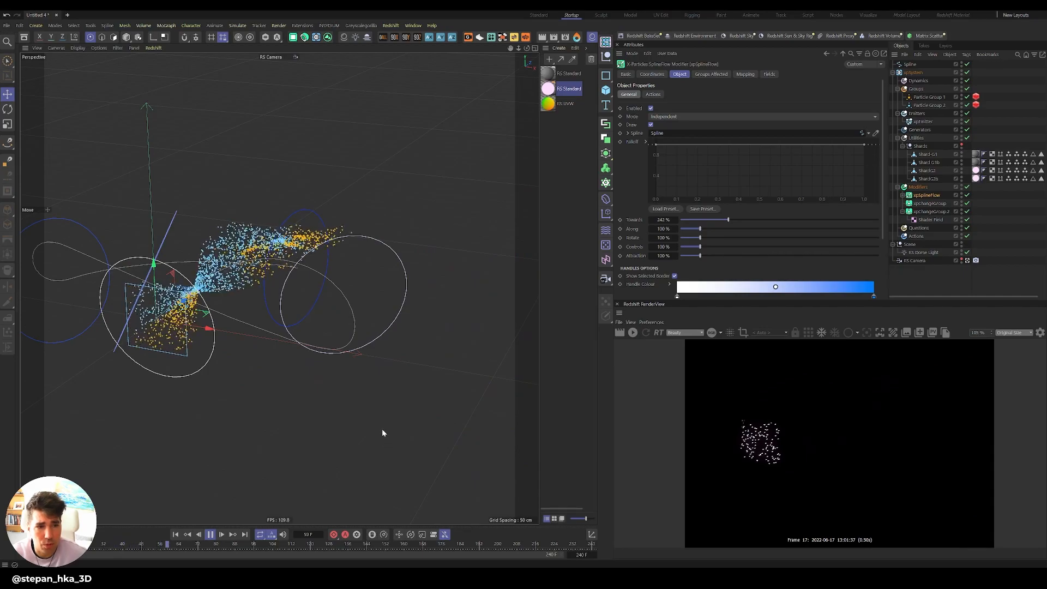
pyautogui.moveTo(700, 228); pyautogui.dragTo(688, 229)
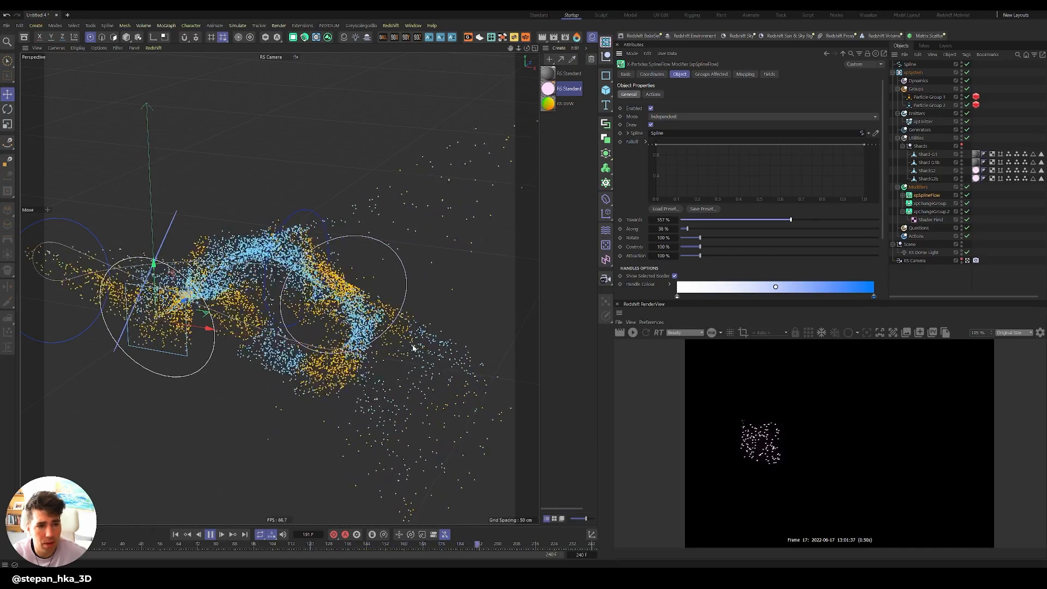
# Examine the tighter flow around the spline from several angles, pause at frame 211 and resume the live render.
pyautogui.keyDown('alt'); pyautogui.moveTo(351, 328); pyautogui.dragTo(262, 359); pyautogui.keyUp('alt')
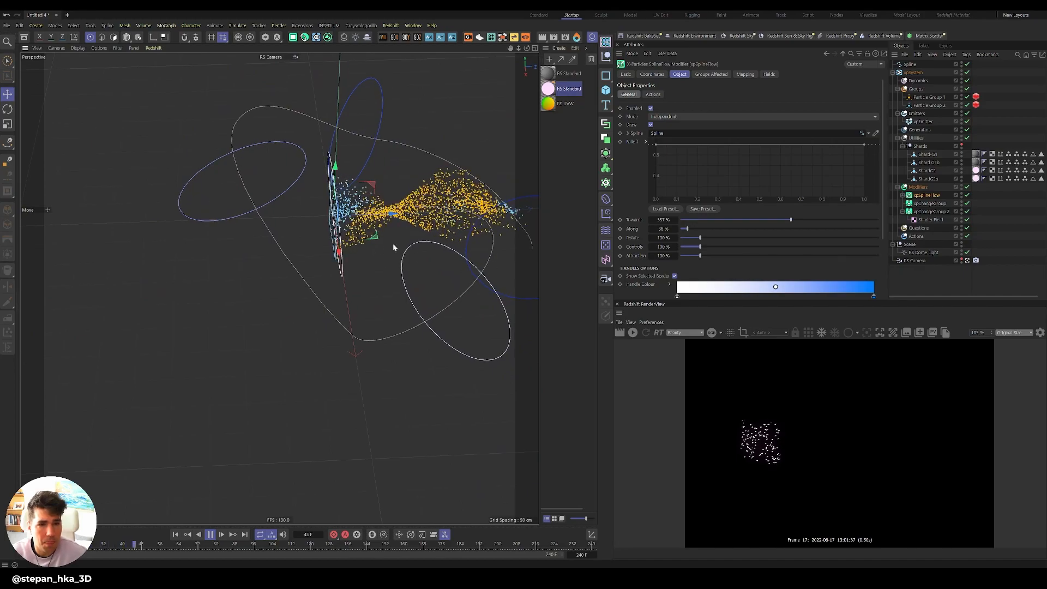
pyautogui.keyDown('alt'); pyautogui.moveTo(362, 236); pyautogui.dragTo(222, 287, button='middle'); pyautogui.keyUp('alt')
pyautogui.keyDown('alt'); pyautogui.moveTo(222, 287); pyautogui.dragTo(302, 280); pyautogui.keyUp('alt')
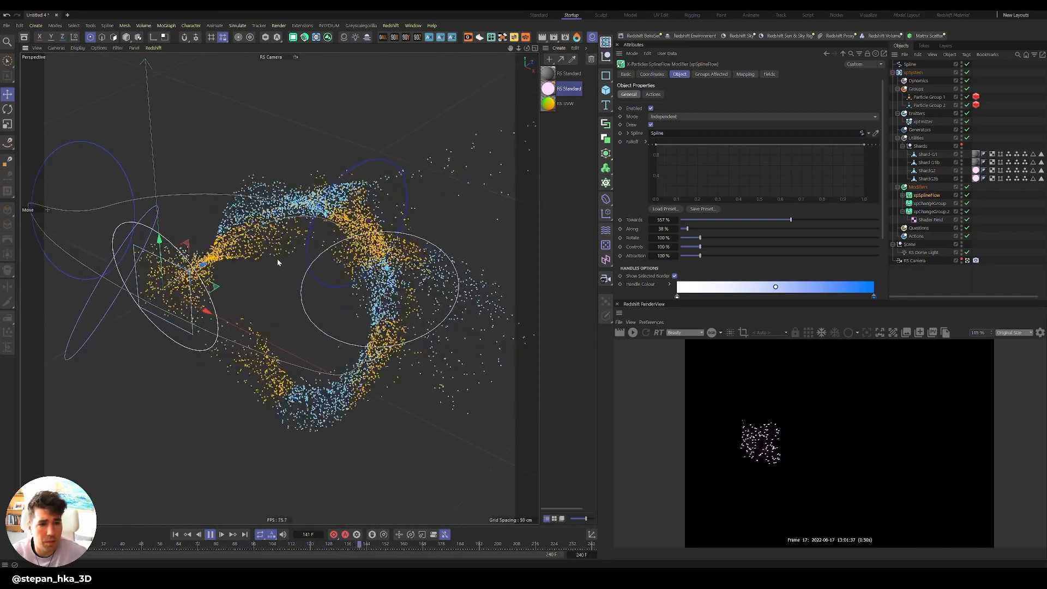
pyautogui.click(211, 534)
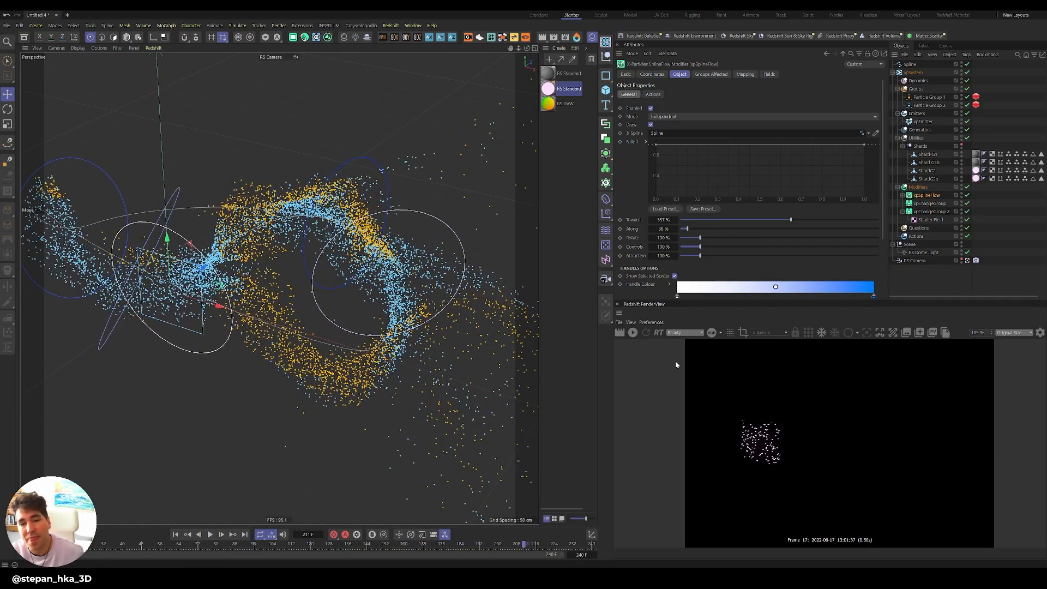
pyautogui.click(632, 333)
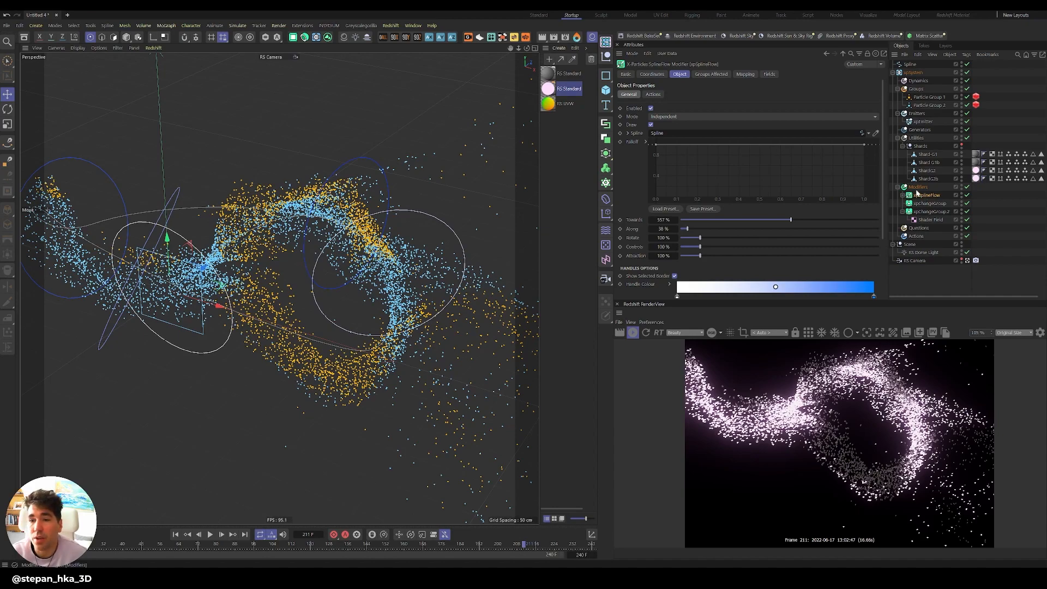
# Add an xpSpin motion modifier to the X-Particles Modifiers folder.
pyautogui.click(917, 189)
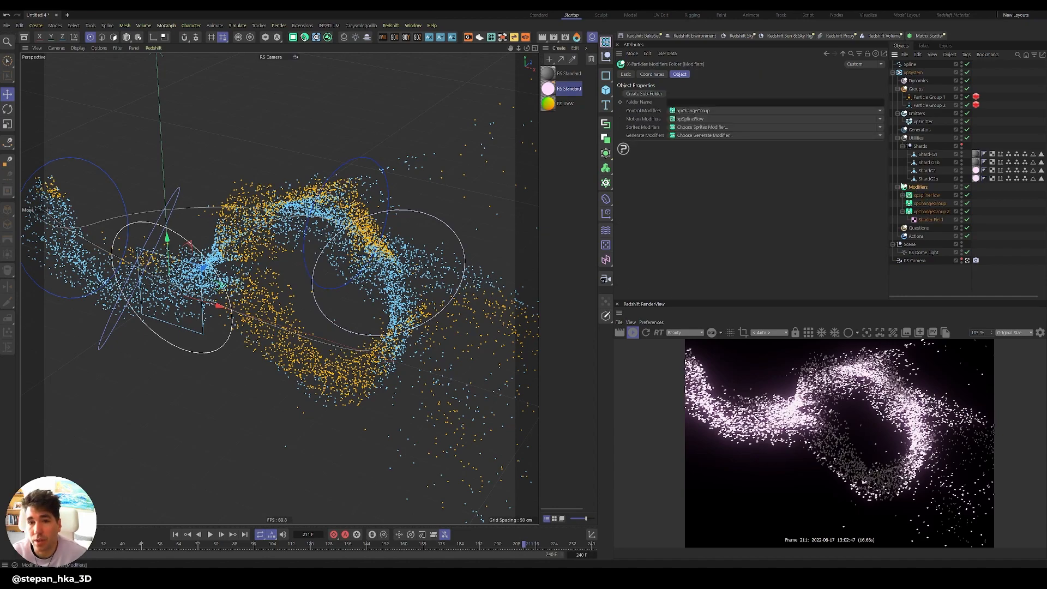
pyautogui.click(879, 122)
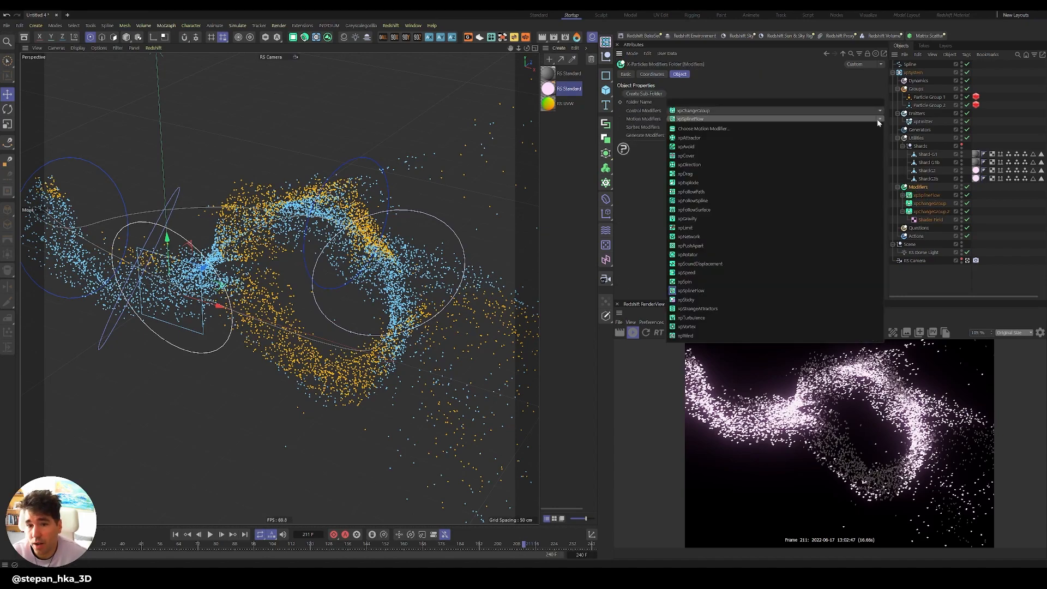
pyautogui.click(694, 286)
# Set the xpSpin modifier's operation to Rotate, with a rotation of 45° on all three axes.
pyautogui.click(653, 111)
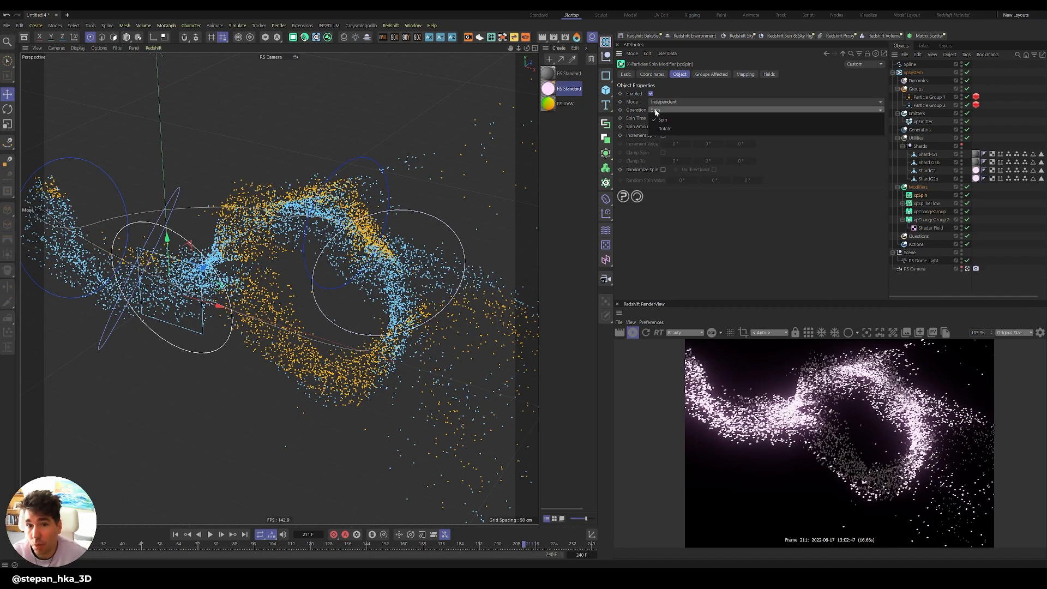
pyautogui.click(666, 131)
pyautogui.click(699, 135)
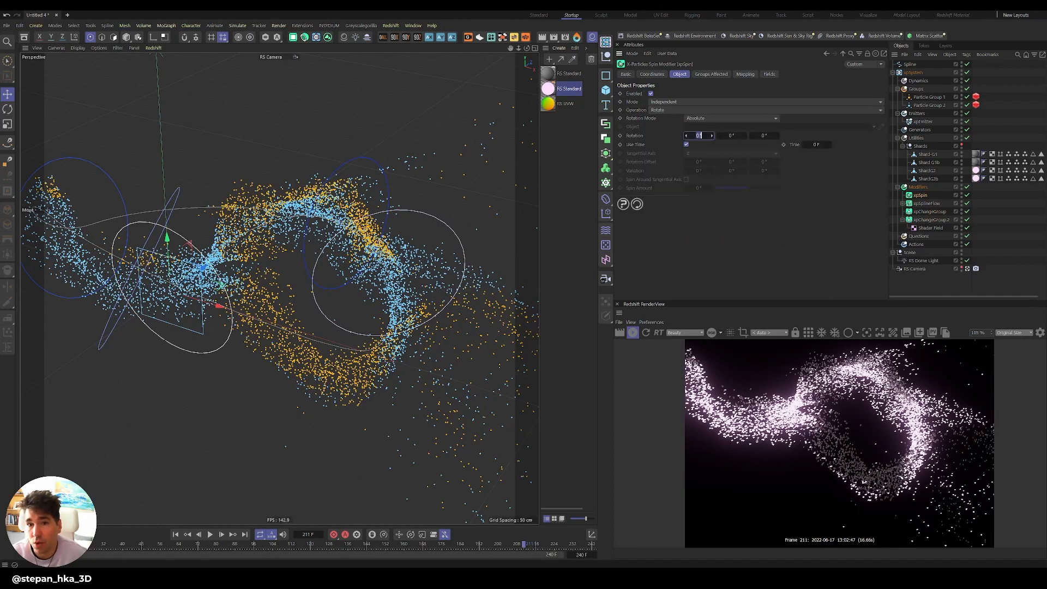
pyautogui.write('45')
pyautogui.press('Tab')
pyautogui.write('45')
pyautogui.press('Tab')
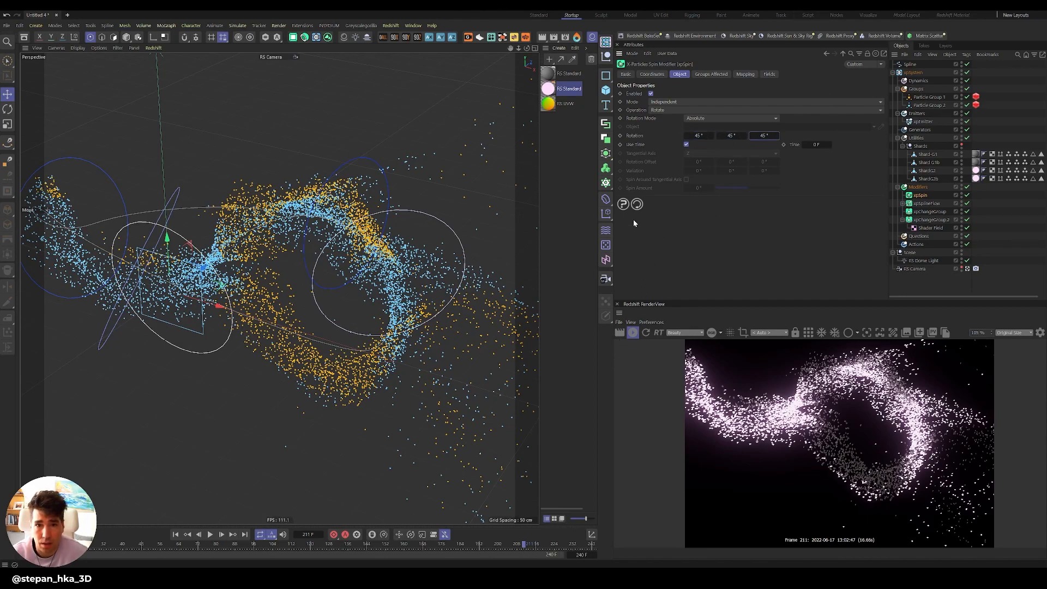
# Replay the simulation to frame 186 with the live render paused, resume rendering and examine the rotated shards up close.
pyautogui.click(633, 332)
pyautogui.click(210, 535)
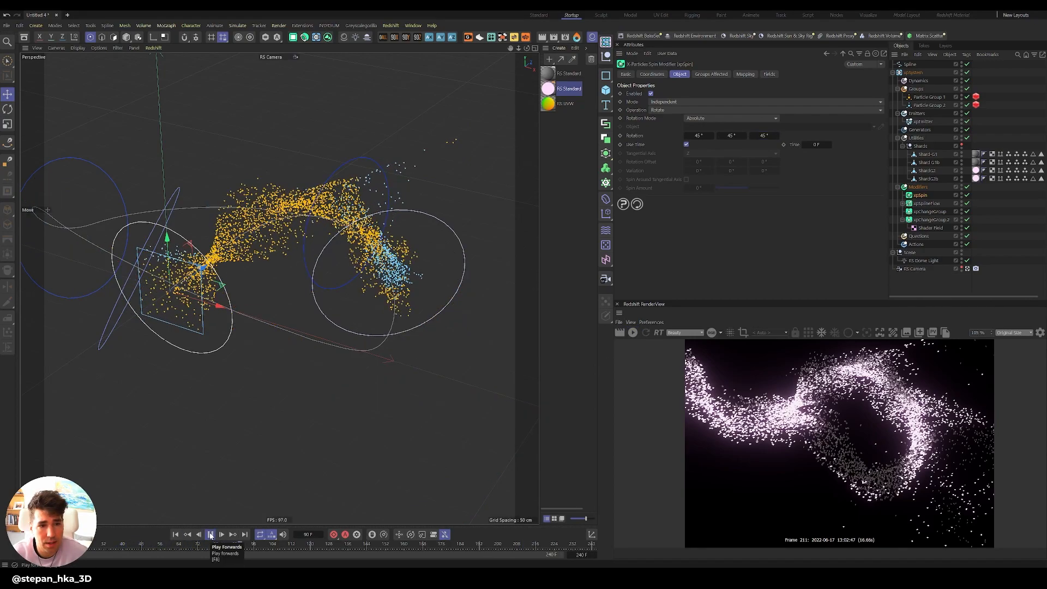
pyautogui.click(633, 332)
pyautogui.scroll(3, 860, 403)
pyautogui.scroll(3, 872, 448)
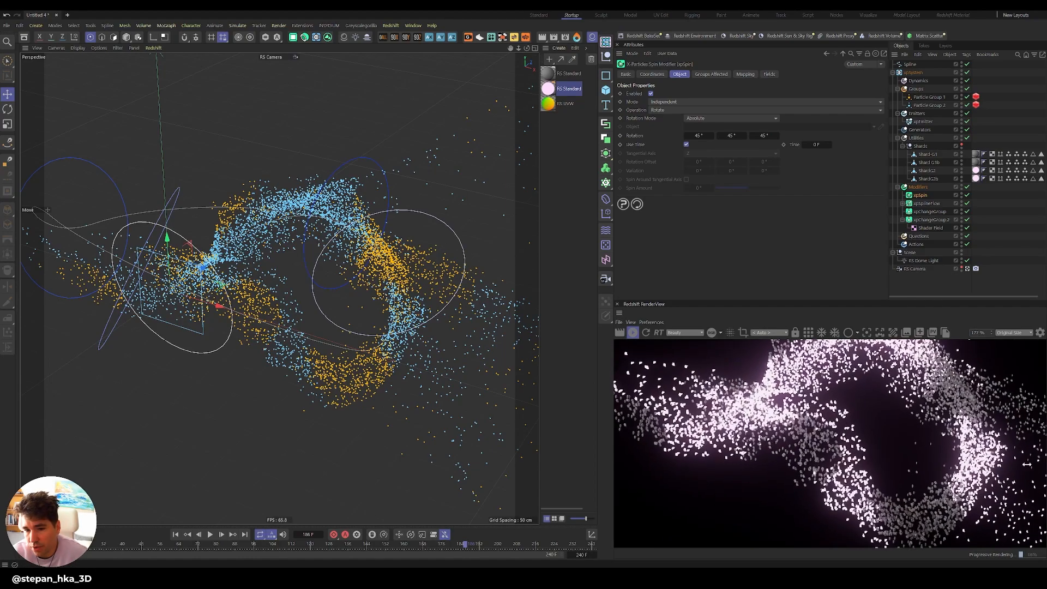
pyautogui.scroll(-7, 1043, 470)
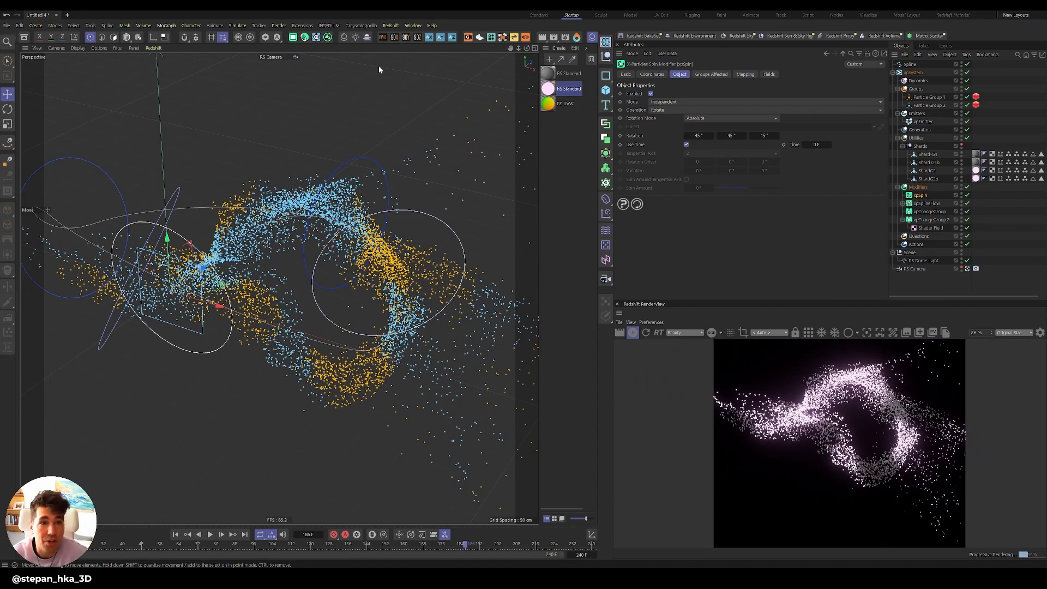
# Add an LKP3 Cyc Plus curved backdrop and lower it so its floor lies beneath the particle flow.
pyautogui.click(479, 38)
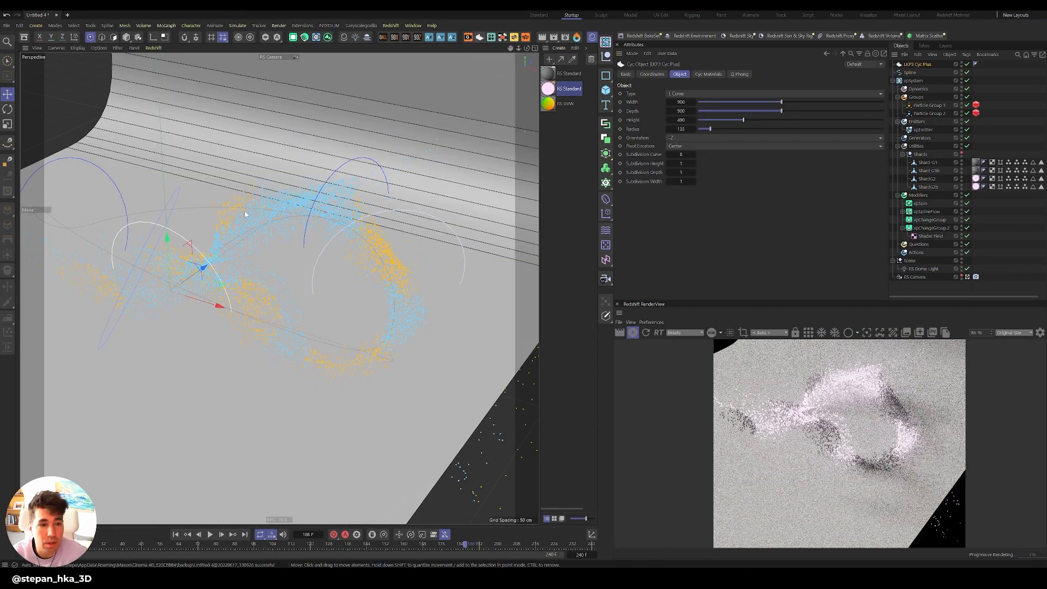
pyautogui.press('e')
pyautogui.moveTo(166, 244); pyautogui.dragTo(165, 313)
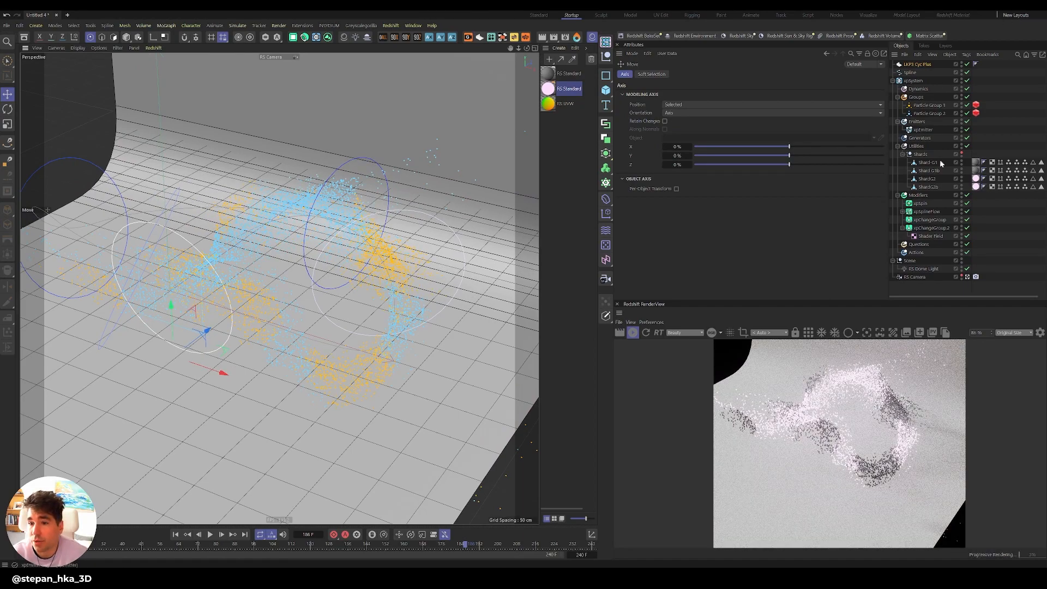
# Reduce the RS Dome Light's intensity to 0.071.
pyautogui.click(923, 268)
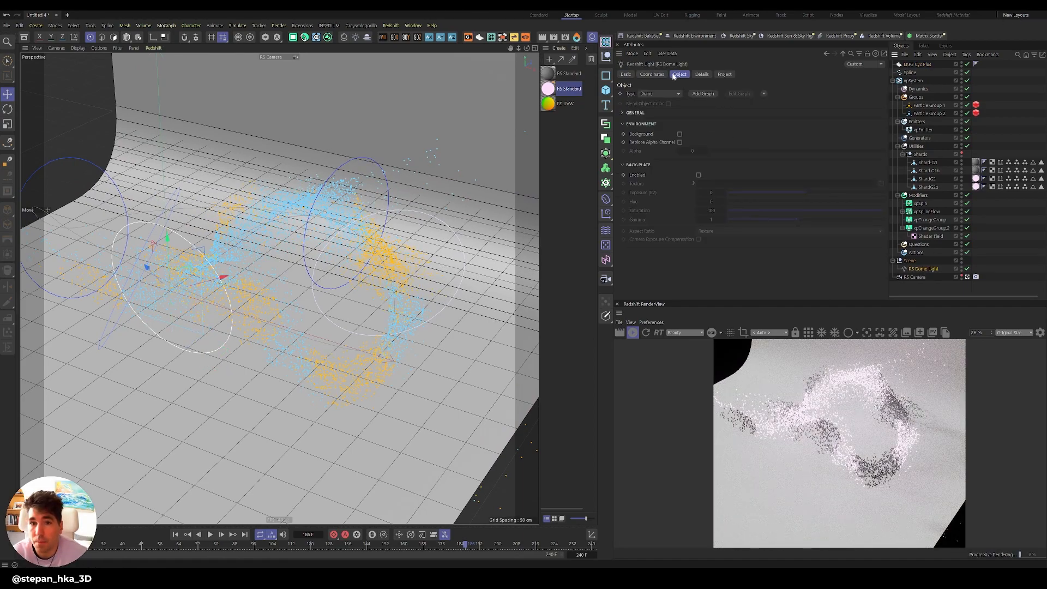
pyautogui.click(623, 113)
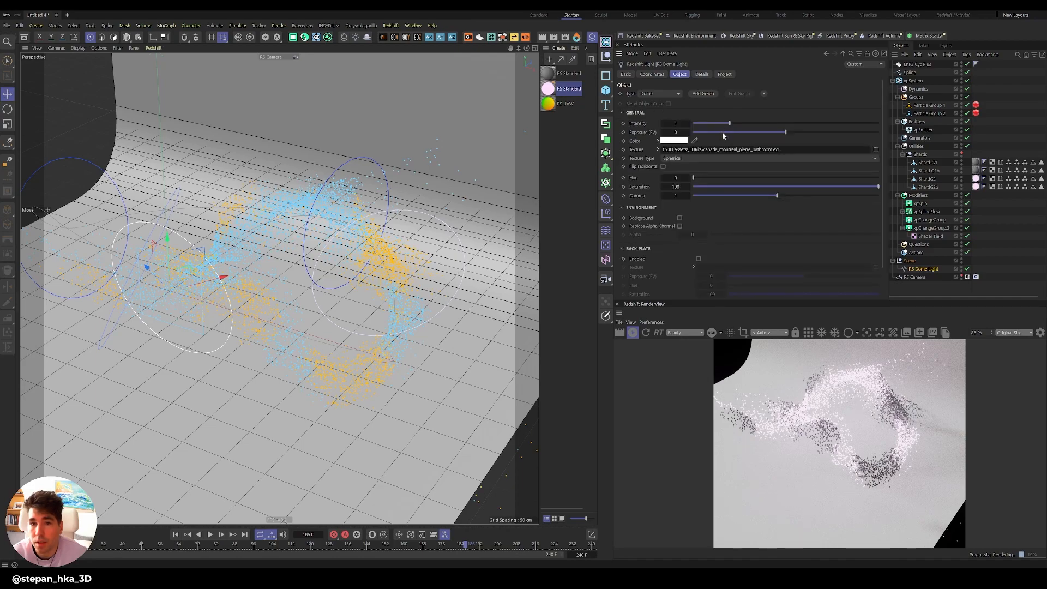
pyautogui.moveTo(729, 123); pyautogui.dragTo(695, 125)
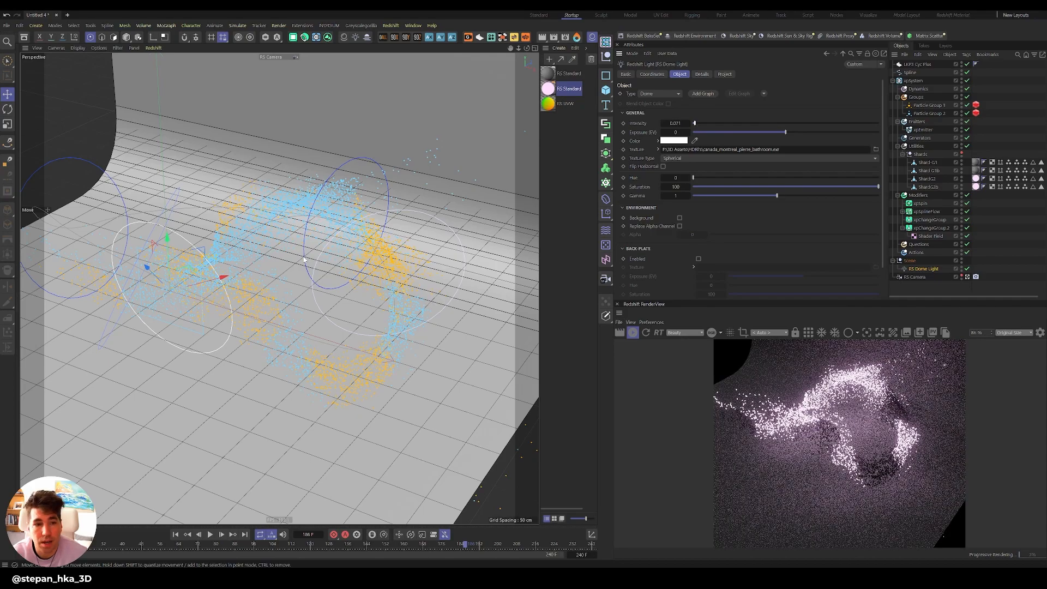
# Examine the glowing particle loop against the backdrop from a higher viewpoint in the live render.
pyautogui.keyDown('alt'); pyautogui.moveTo(303, 260); pyautogui.dragTo(339, 238); pyautogui.keyUp('alt')
pyautogui.keyDown('alt'); pyautogui.moveTo(343, 235); pyautogui.dragTo(474, 202, button='right'); pyautogui.keyUp('alt')
pyautogui.keyDown('alt'); pyautogui.moveTo(475, 201); pyautogui.dragTo(253, 294); pyautogui.keyUp('alt')
pyautogui.keyDown('alt'); pyautogui.moveTo(253, 293); pyautogui.dragTo(186, 256, button='right'); pyautogui.keyUp('alt')
pyautogui.keyDown('alt'); pyautogui.moveTo(186, 256); pyautogui.dragTo(387, 141); pyautogui.keyUp('alt')
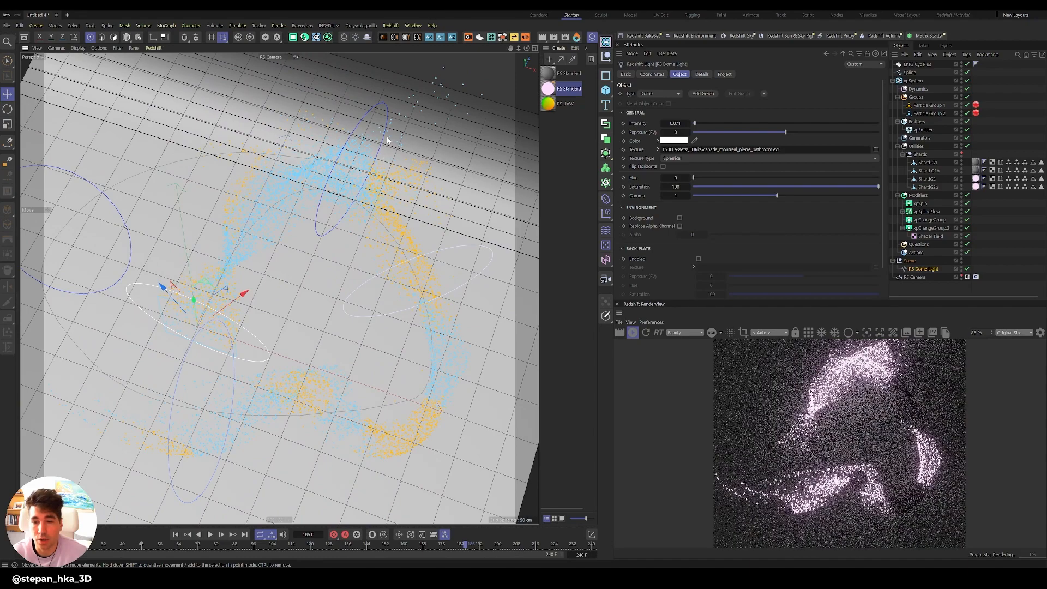
# Replay the simulation with the live render paused, view it from a lower angle, resume rendering and stop partway around the loop.
pyautogui.click(634, 333)
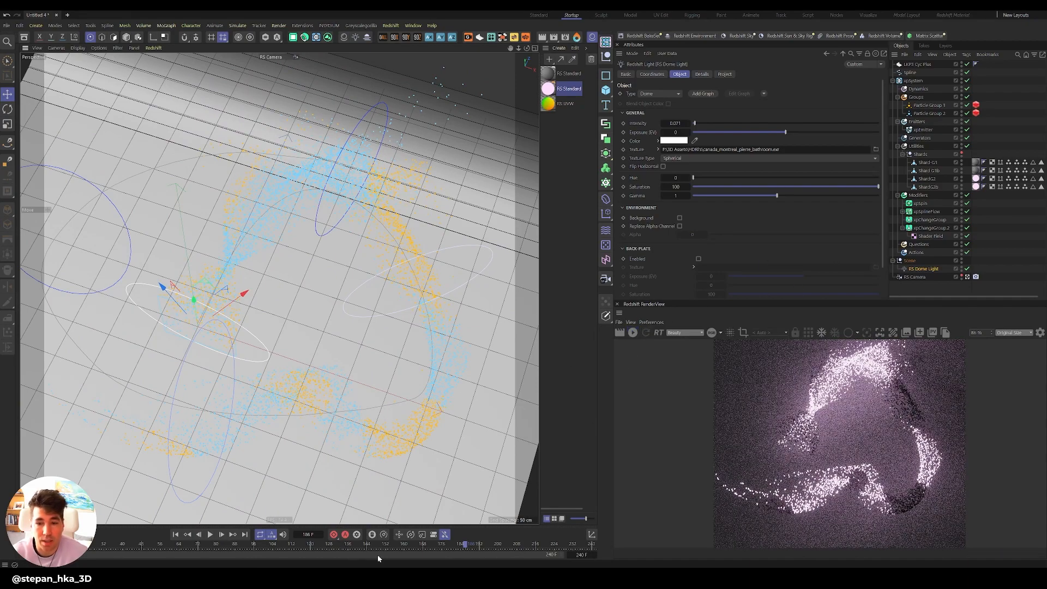
pyautogui.click(175, 534)
pyautogui.click(210, 535)
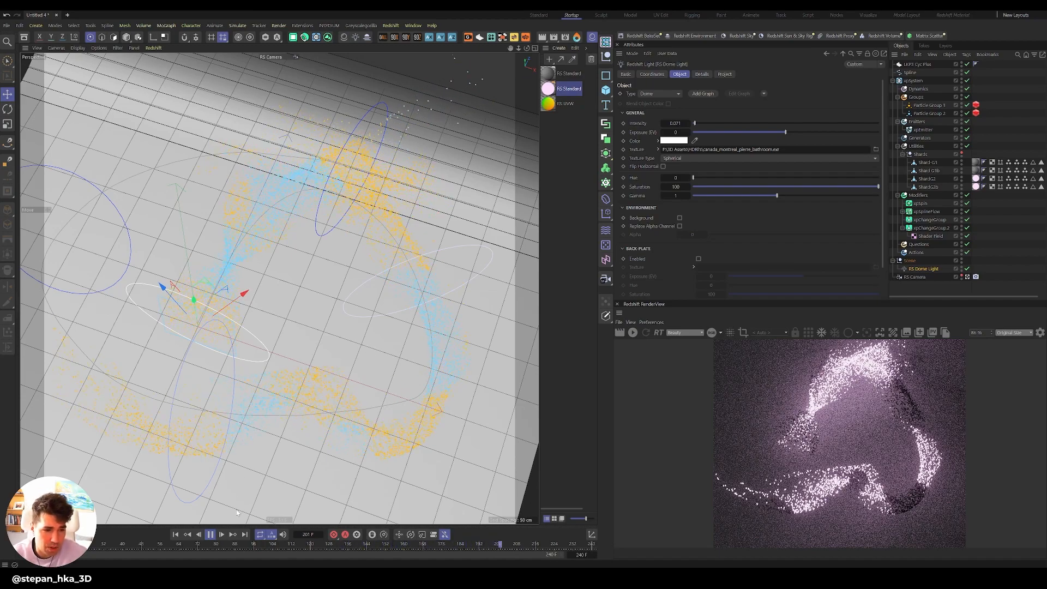
pyautogui.click(214, 535)
pyautogui.keyDown('alt'); pyautogui.moveTo(313, 333); pyautogui.dragTo(313, 273); pyautogui.keyUp('alt')
pyautogui.click(632, 332)
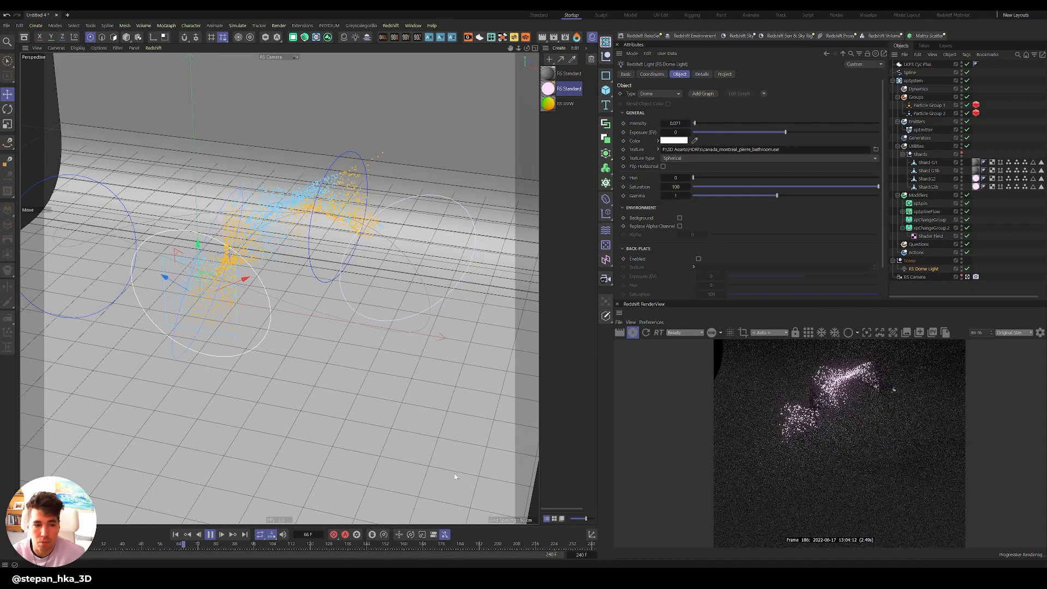
pyautogui.click(210, 535)
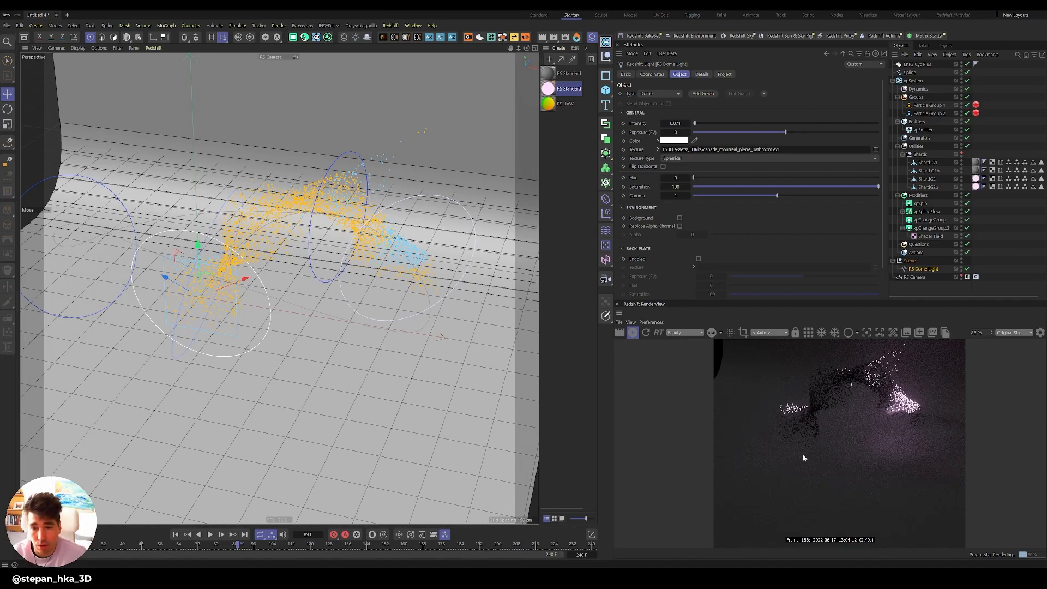
# Examine the particles over the backdrop from a low, close viewpoint, and collapse the Groups folder in the object hierarchy.
pyautogui.moveTo(345, 281)
pyautogui.keyDown('alt'); pyautogui.mouseDown()
pyautogui.moveTo(351, 295)
pyautogui.moveTo(345, 279)
pyautogui.mouseUp(); pyautogui.keyUp('alt')
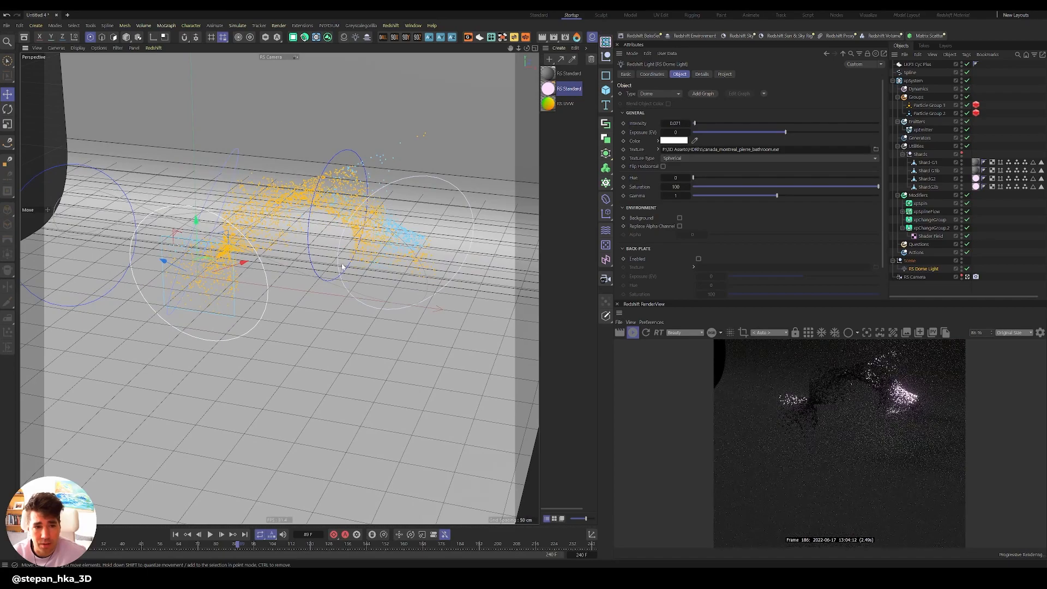
pyautogui.keyDown('alt'); pyautogui.moveTo(322, 267); pyautogui.dragTo(336, 260, button='right'); pyautogui.keyUp('alt')
pyautogui.keyDown('alt'); pyautogui.moveTo(336, 260); pyautogui.dragTo(347, 231); pyautogui.keyUp('alt')
pyautogui.keyDown('alt'); pyautogui.moveTo(348, 231); pyautogui.dragTo(334, 279, button='middle'); pyautogui.keyUp('alt')
pyautogui.moveTo(333, 280)
pyautogui.keyDown('alt'); pyautogui.mouseDown()
pyautogui.moveTo(336, 300)
pyautogui.moveTo(337, 288)
pyautogui.mouseUp(); pyautogui.keyUp('alt')
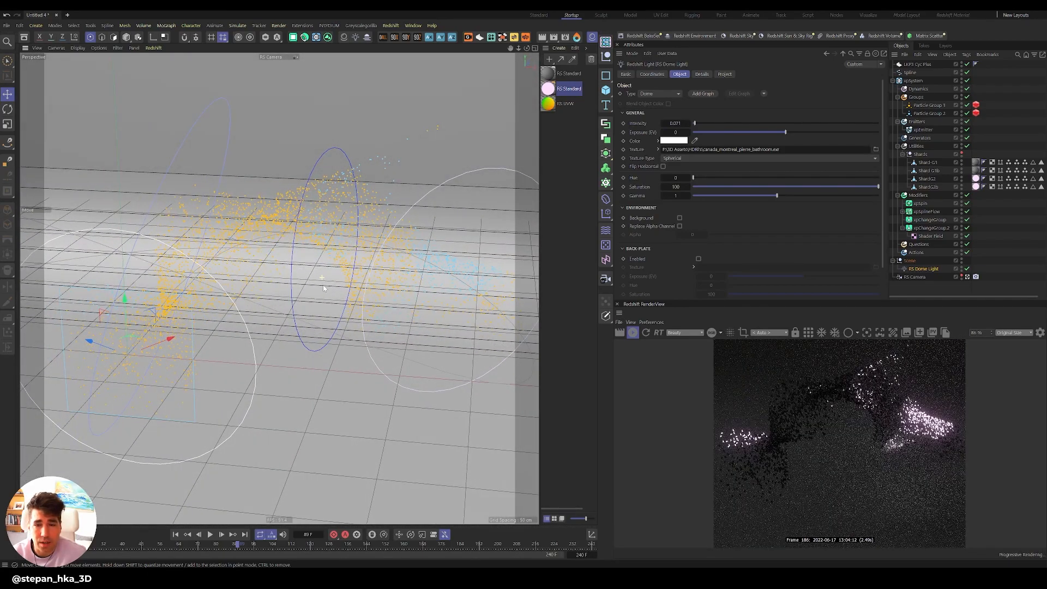
pyautogui.click(898, 97)
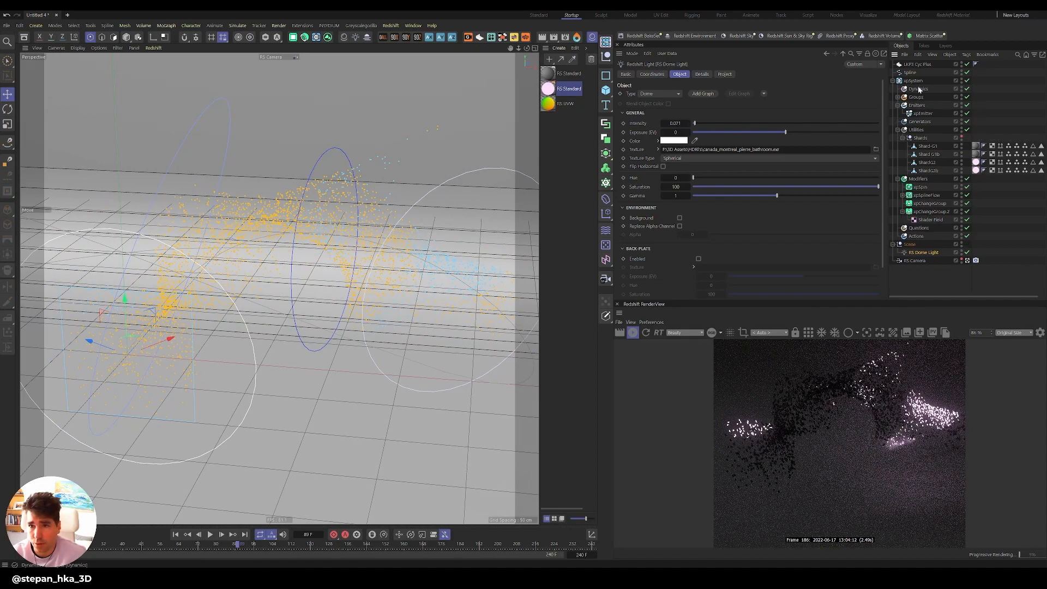
# Add an xpFlowField to the particle system's Dynamics folder and play the simulation to see it disturb the particles.
pyautogui.click(920, 90)
pyautogui.click(881, 110)
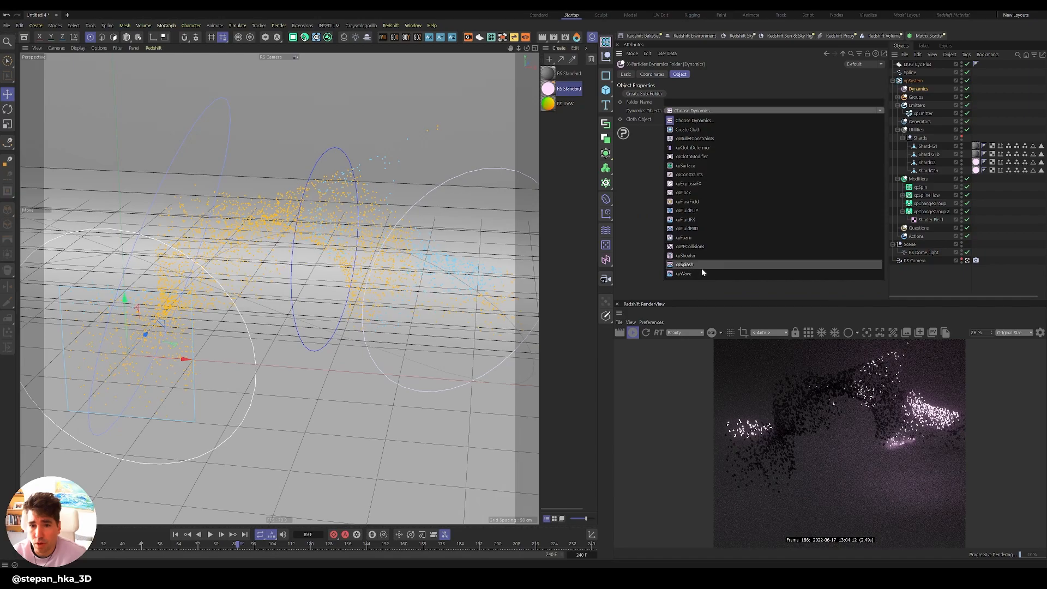
pyautogui.click(705, 202)
pyautogui.keyDown('alt'); pyautogui.moveTo(330, 218); pyautogui.dragTo(368, 237); pyautogui.keyUp('alt')
pyautogui.keyDown('alt'); pyautogui.moveTo(365, 232); pyautogui.dragTo(186, 285, button='right'); pyautogui.keyUp('alt')
pyautogui.keyDown('alt'); pyautogui.moveTo(358, 256); pyautogui.dragTo(390, 331); pyautogui.keyUp('alt')
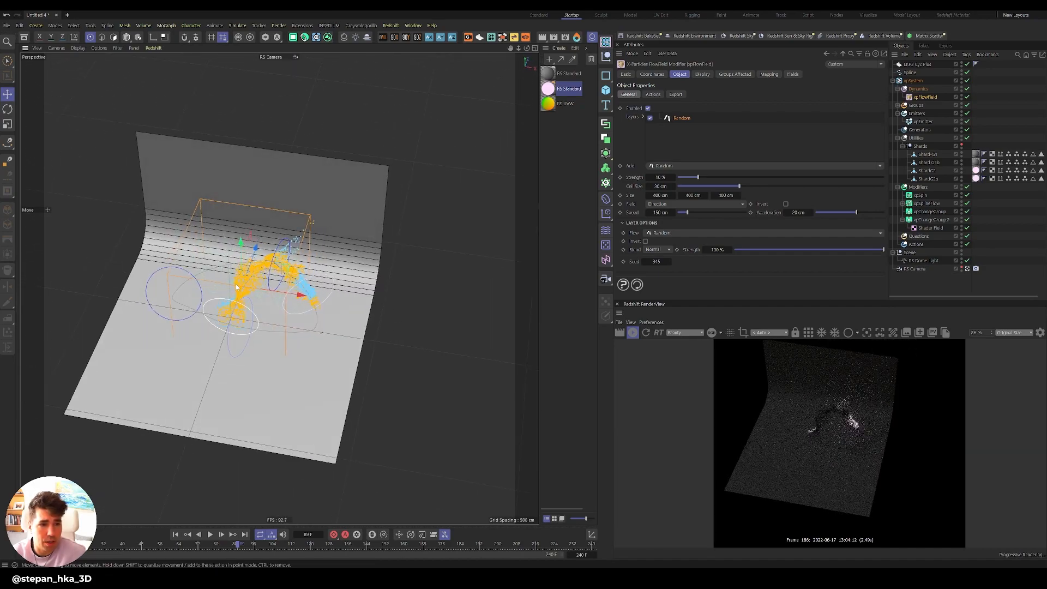
pyautogui.scroll(4, 288, 298)
pyautogui.keyDown('alt'); pyautogui.moveTo(288, 297); pyautogui.dragTo(300, 283); pyautogui.keyUp('alt')
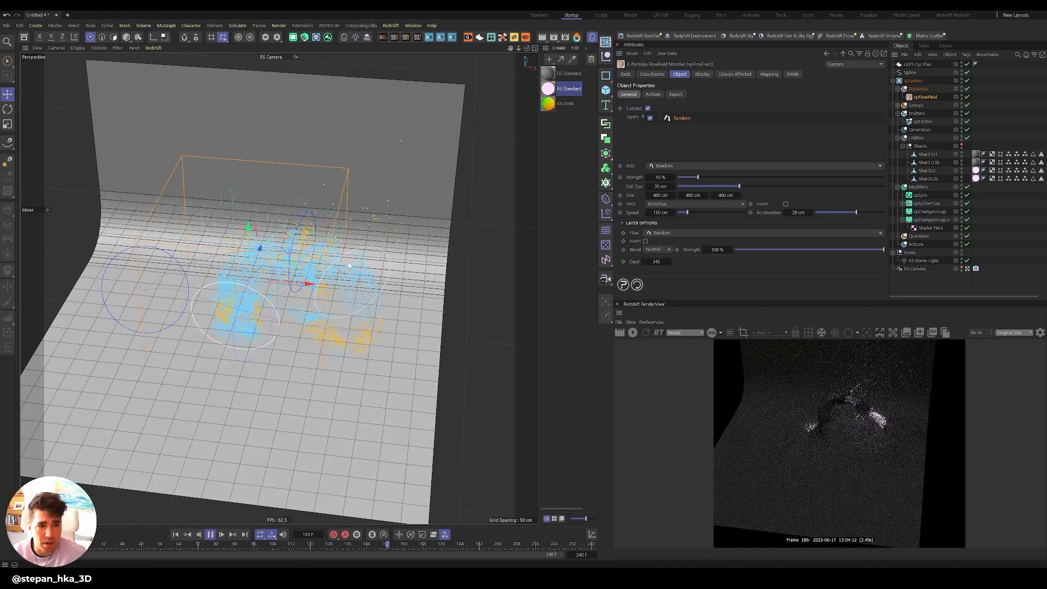
pyautogui.click(210, 534)
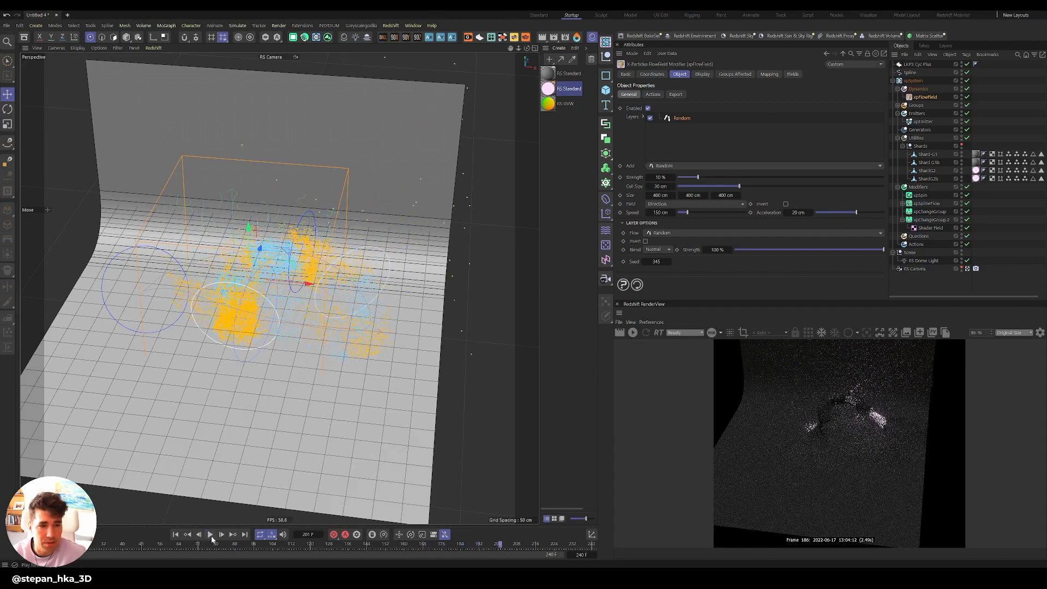
# Set the flow field's strength to 25% and cell size to 25 cm while replaying the simulation.
pyautogui.moveTo(686, 180); pyautogui.dragTo(705, 188)
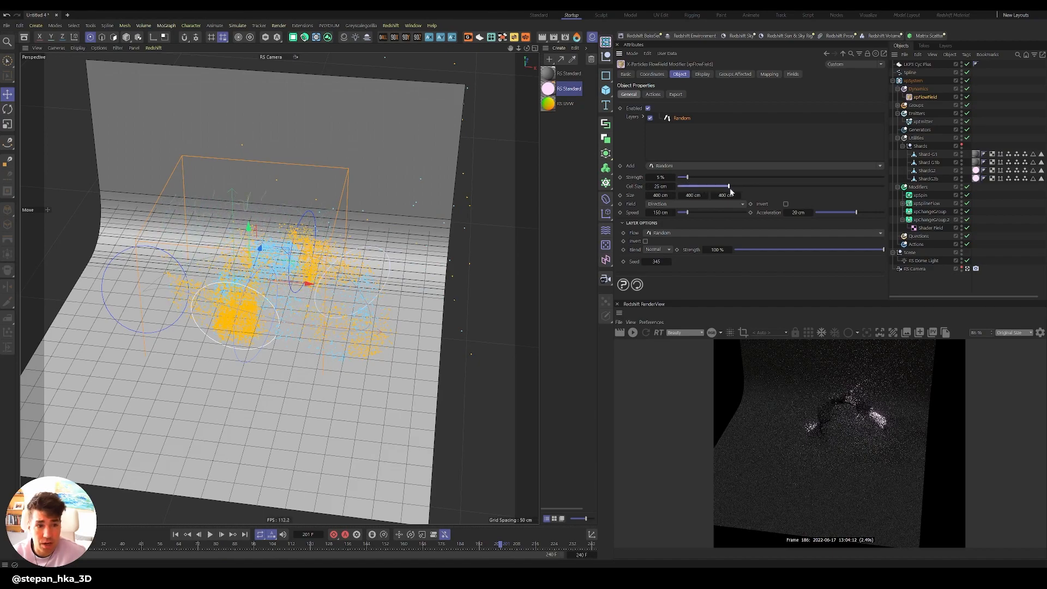
pyautogui.click(210, 534)
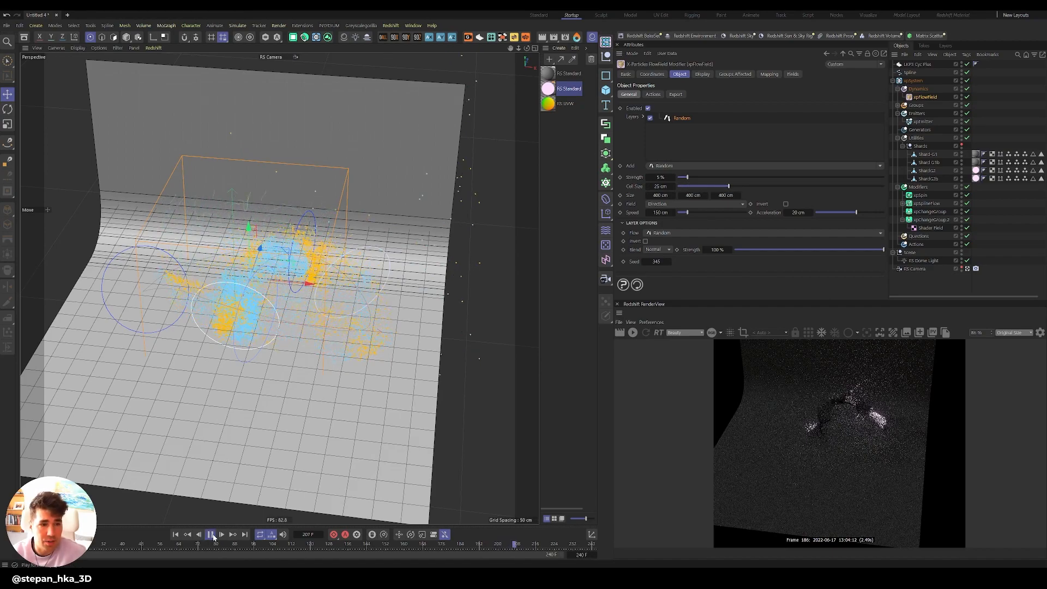
pyautogui.keyDown('alt'); pyautogui.moveTo(345, 289); pyautogui.dragTo(229, 270); pyautogui.keyUp('alt')
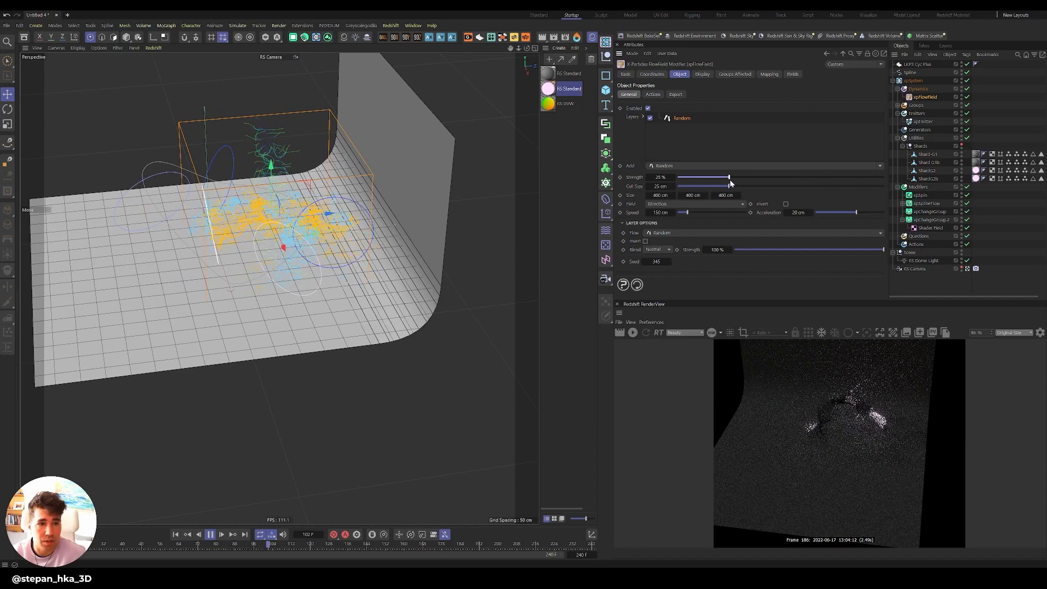
pyautogui.keyDown('alt'); pyautogui.moveTo(327, 229); pyautogui.dragTo(432, 225); pyautogui.keyUp('alt')
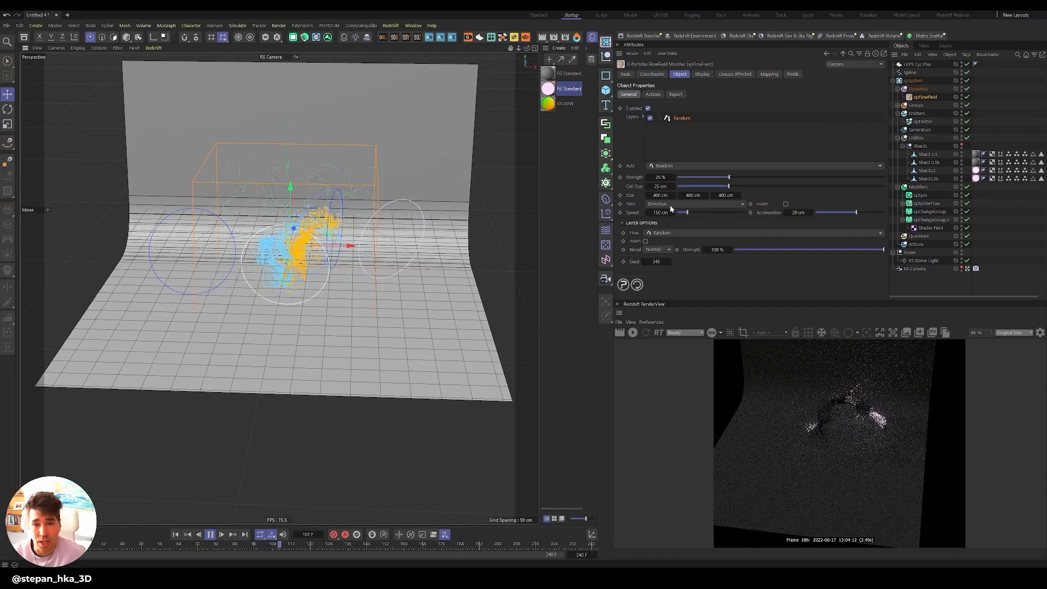
# Compare the particle motion with the flow field disabled and enabled, leave it disabled, and stop playback.
pyautogui.click(630, 75)
pyautogui.click(667, 141)
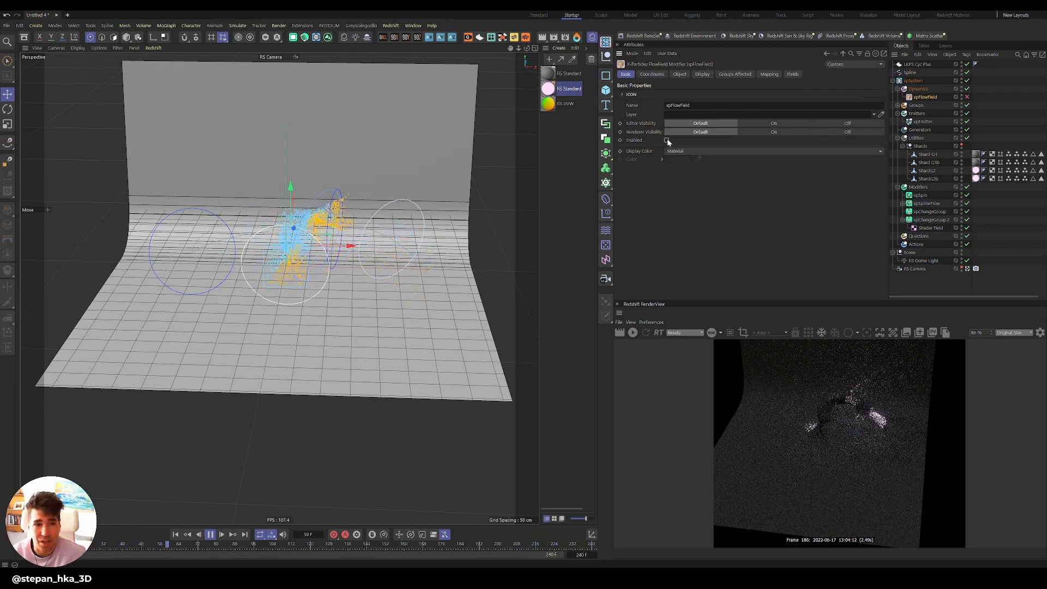
pyautogui.click(667, 140)
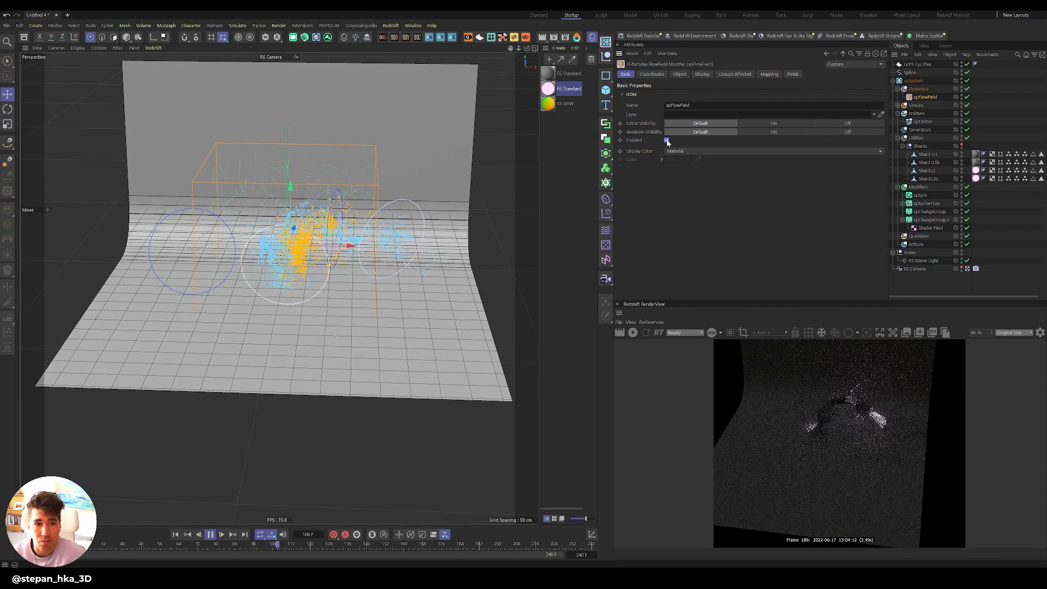
pyautogui.click(667, 140)
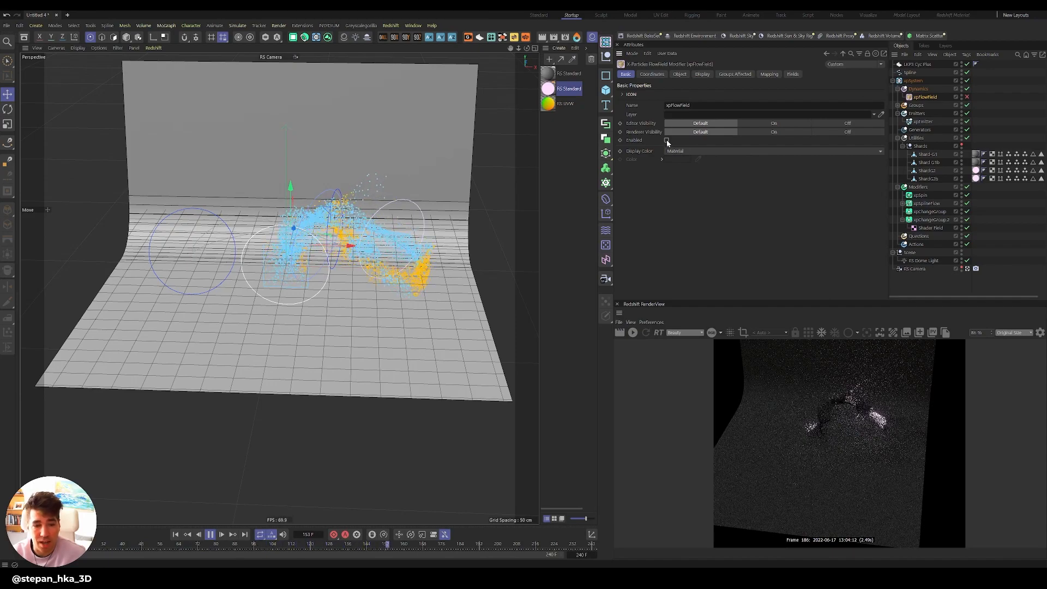
pyautogui.click(212, 536)
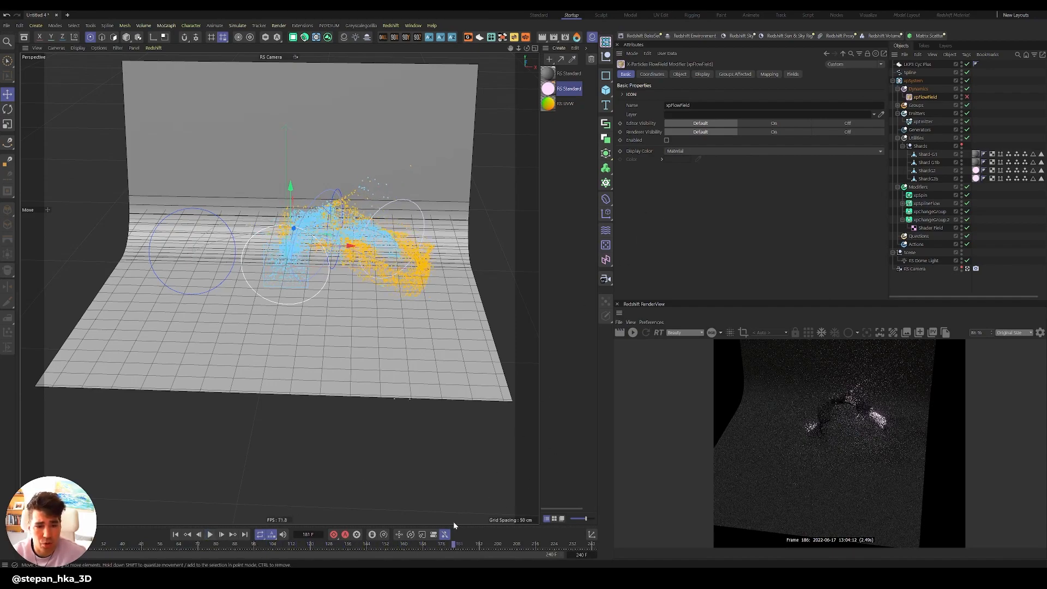
# Keyframe the flow field's Enabled option off at frame 52, on at frames 74 and 106, and off at frame 114.
pyautogui.moveTo(453, 545); pyautogui.dragTo(145, 554)
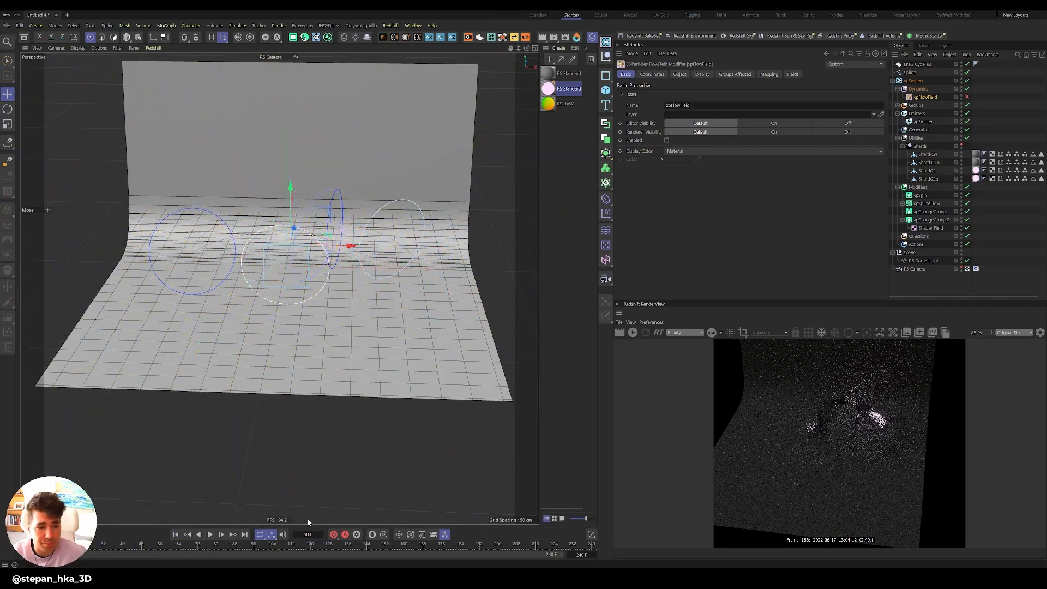
pyautogui.click(150, 542)
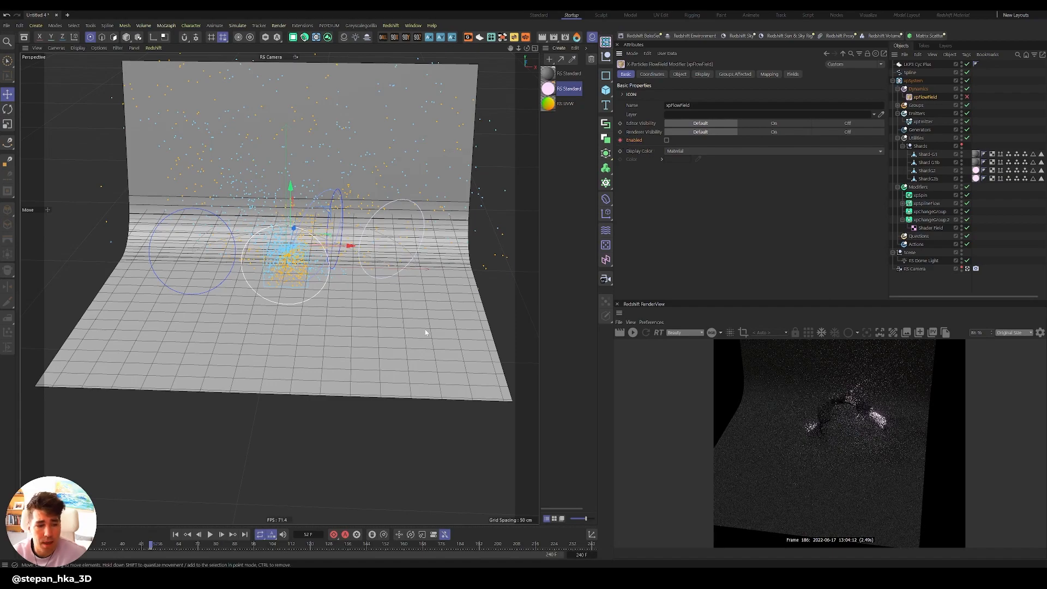
pyautogui.moveTo(153, 546); pyautogui.dragTo(201, 549)
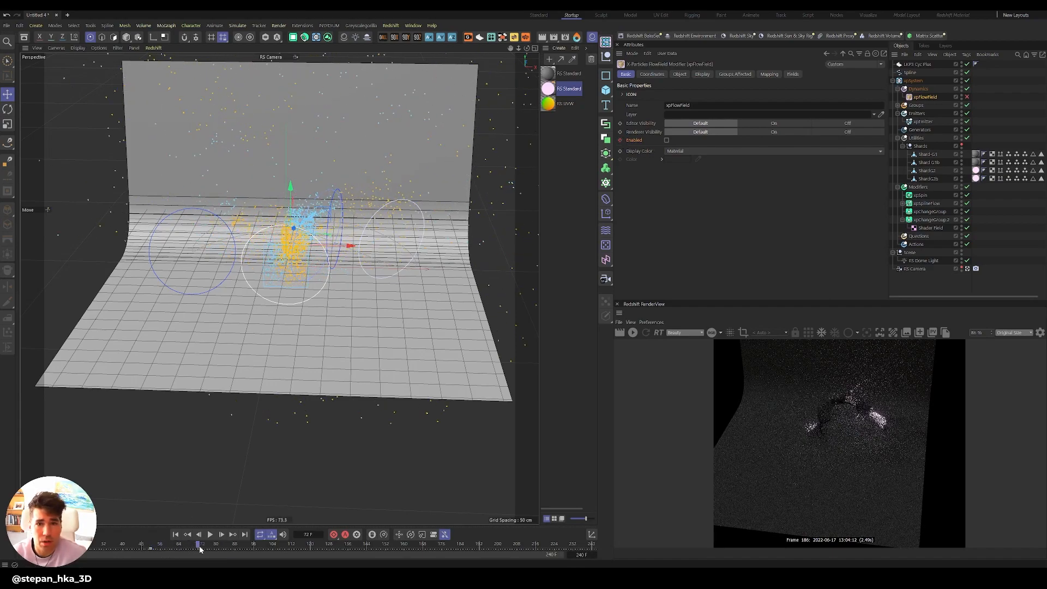
pyautogui.click(666, 140)
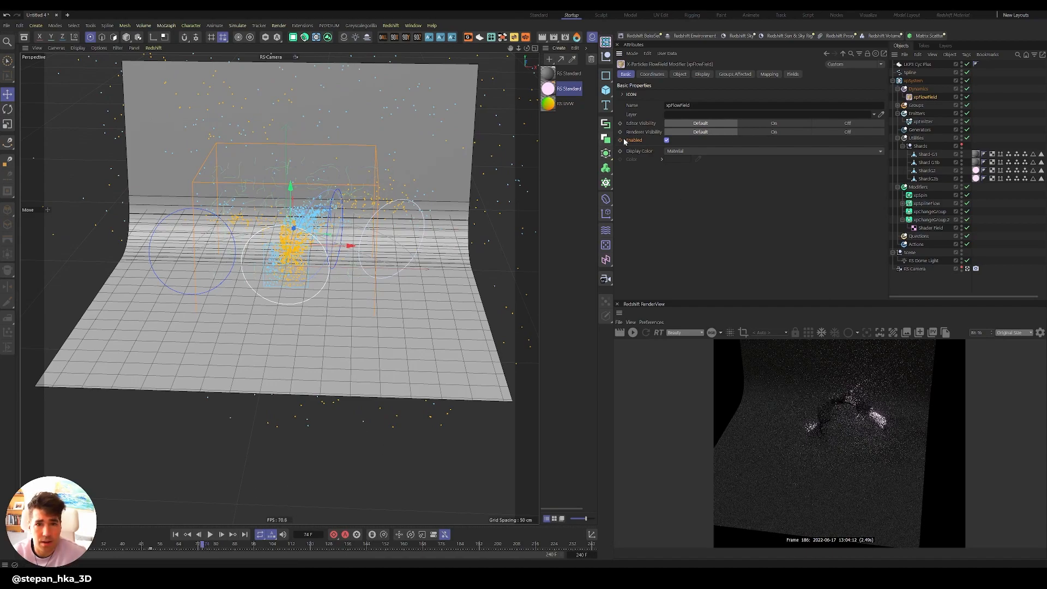
pyautogui.moveTo(203, 547); pyautogui.dragTo(277, 548)
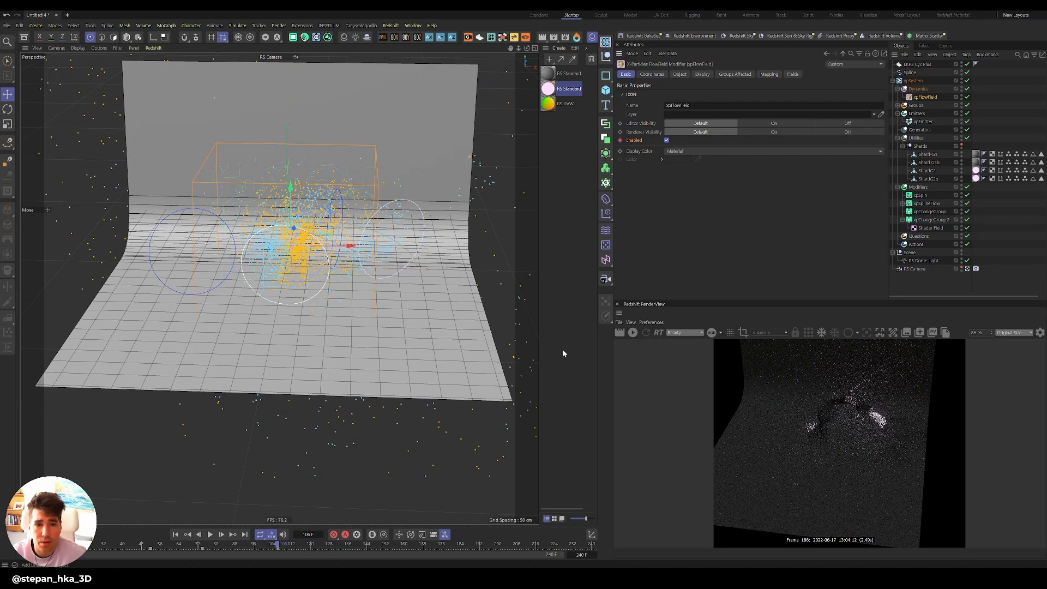
pyautogui.moveTo(280, 549); pyautogui.dragTo(297, 551)
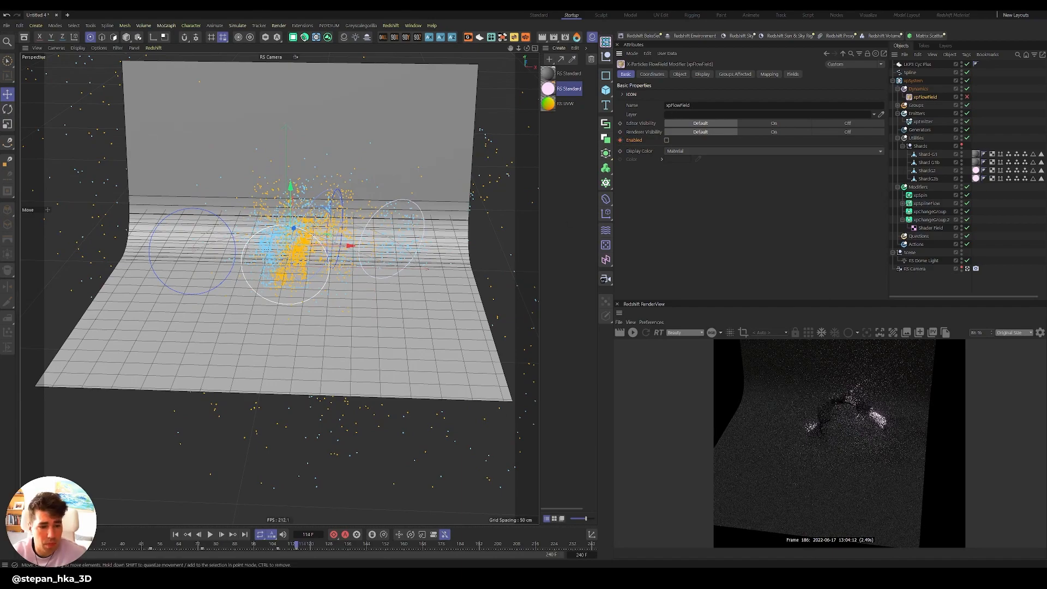
# Replay the simulation from the start, examine how the keyframed flow field affects the particles, and stop playback.
pyautogui.moveTo(298, 546); pyautogui.dragTo(1, 556)
pyautogui.press('F8')
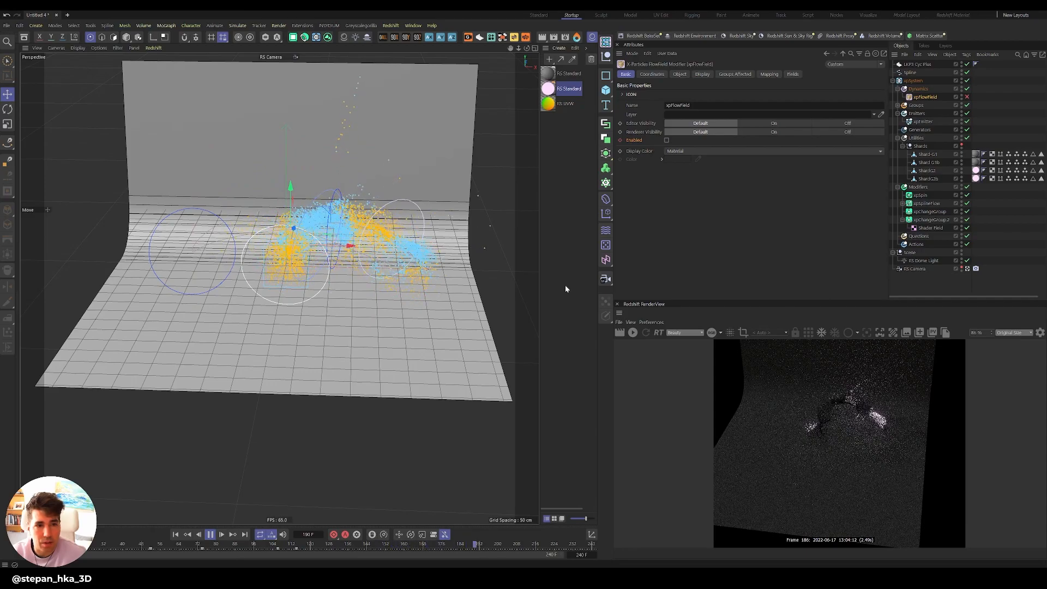
pyautogui.keyDown('alt'); pyautogui.moveTo(410, 241); pyautogui.dragTo(401, 273); pyautogui.keyUp('alt')
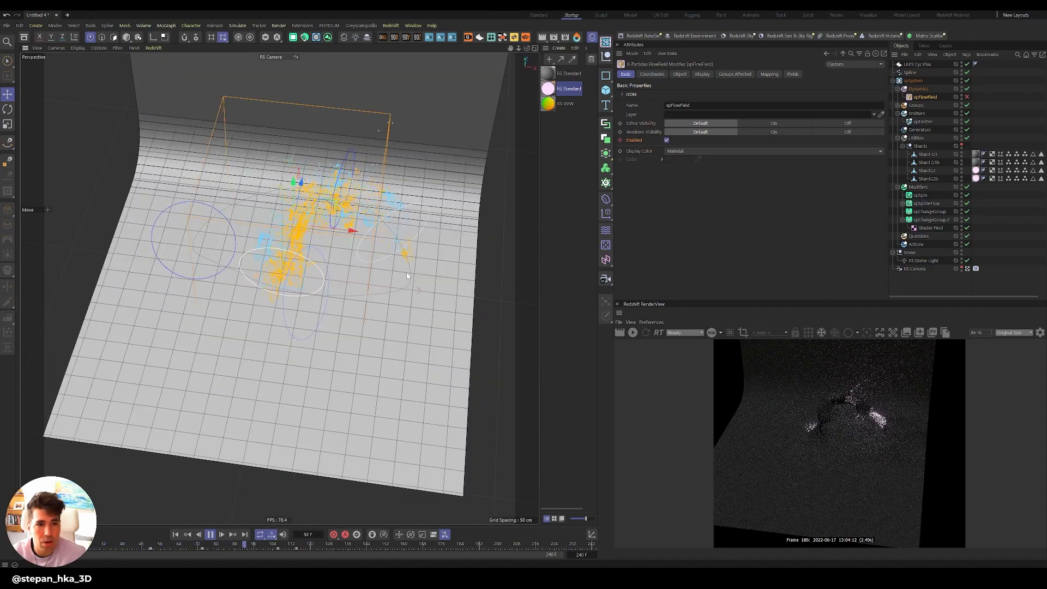
pyautogui.keyDown('alt'); pyautogui.moveTo(390, 266); pyautogui.dragTo(408, 233); pyautogui.keyUp('alt')
pyautogui.click(212, 535)
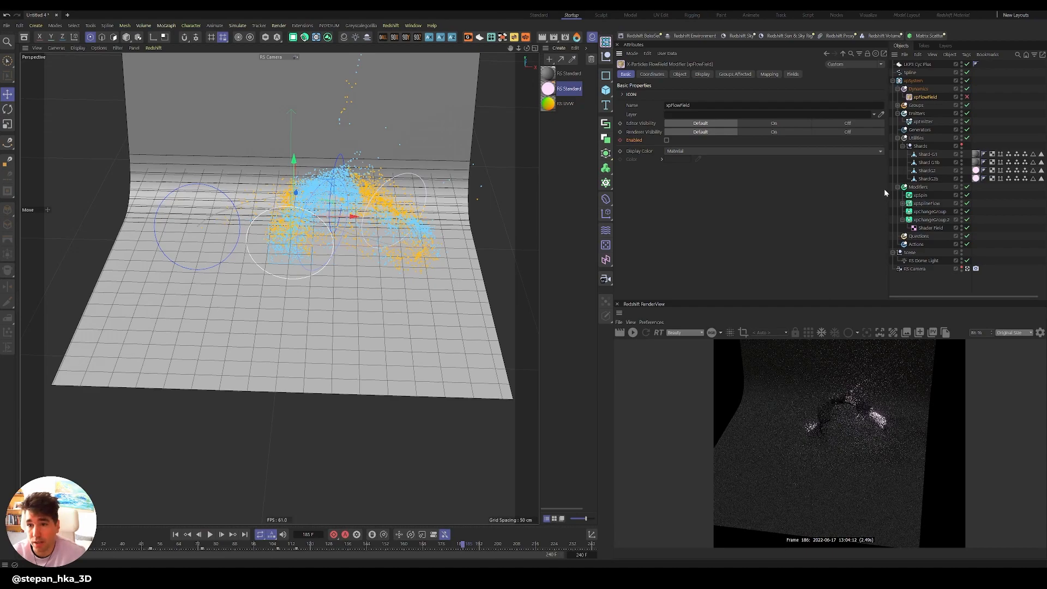
# Add an xpPushApart motion modifier to the Modifiers folder and replay the simulation from the start.
pyautogui.click(918, 187)
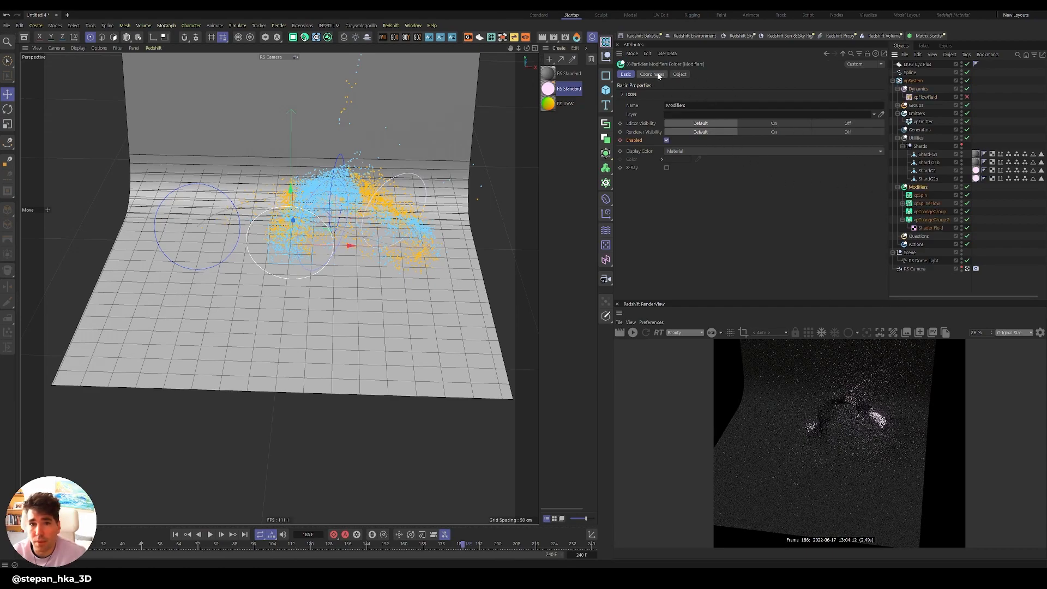
pyautogui.click(680, 75)
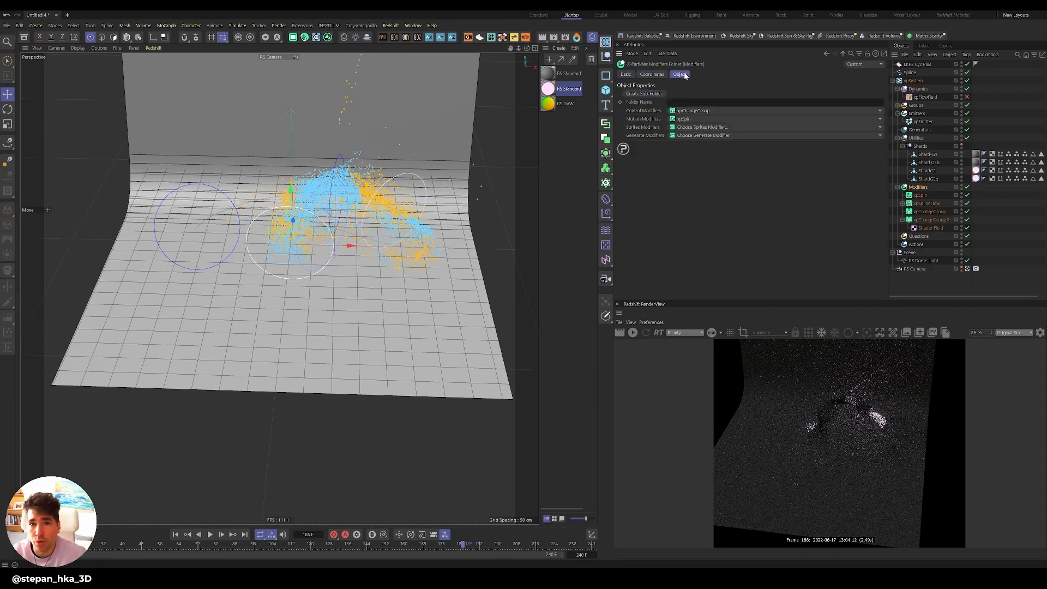
pyautogui.click(880, 118)
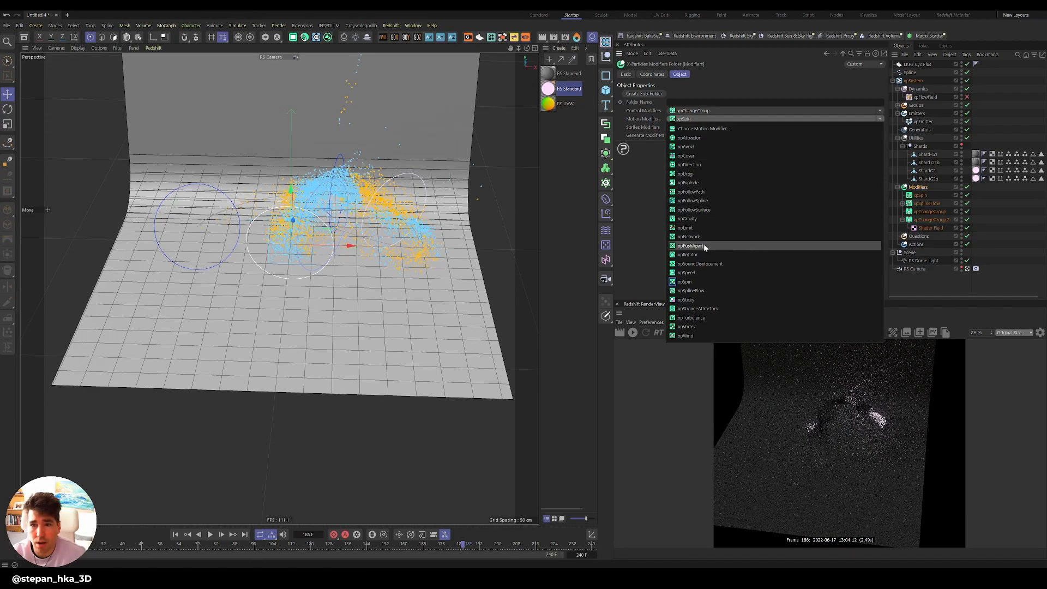
pyautogui.click(690, 246)
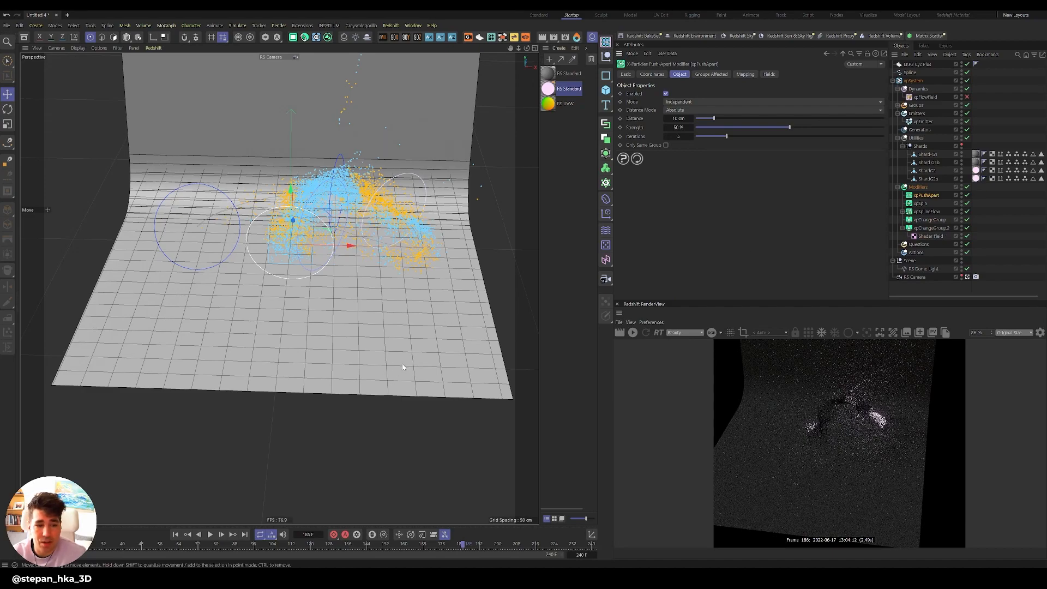
pyautogui.click(176, 536)
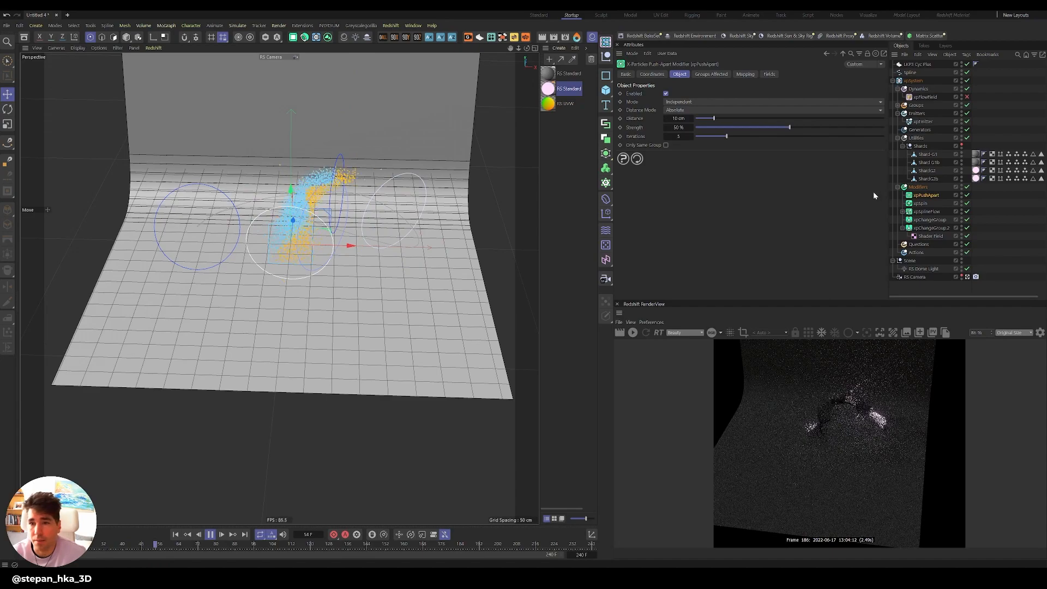
# Add a Spherical Field to the Push Apart modifier and move it onto the far side of the particle loop.
pyautogui.click(770, 75)
pyautogui.click(637, 155)
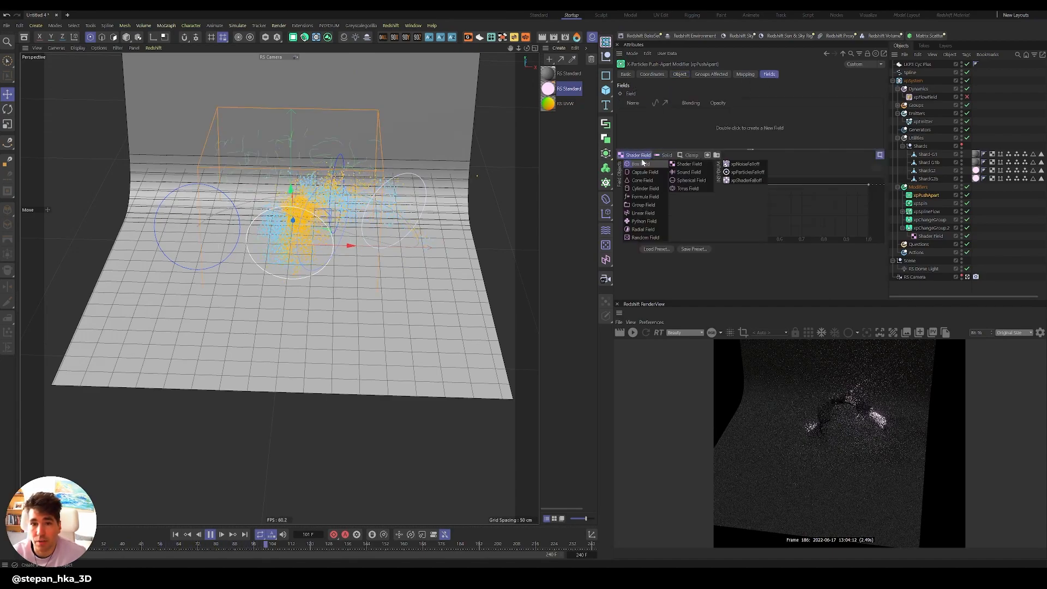
pyautogui.click(691, 180)
pyautogui.moveTo(350, 249); pyautogui.dragTo(467, 256)
pyautogui.keyDown('alt'); pyautogui.moveTo(432, 207); pyautogui.dragTo(341, 162); pyautogui.keyUp('alt')
pyautogui.moveTo(379, 211); pyautogui.dragTo(487, 242)
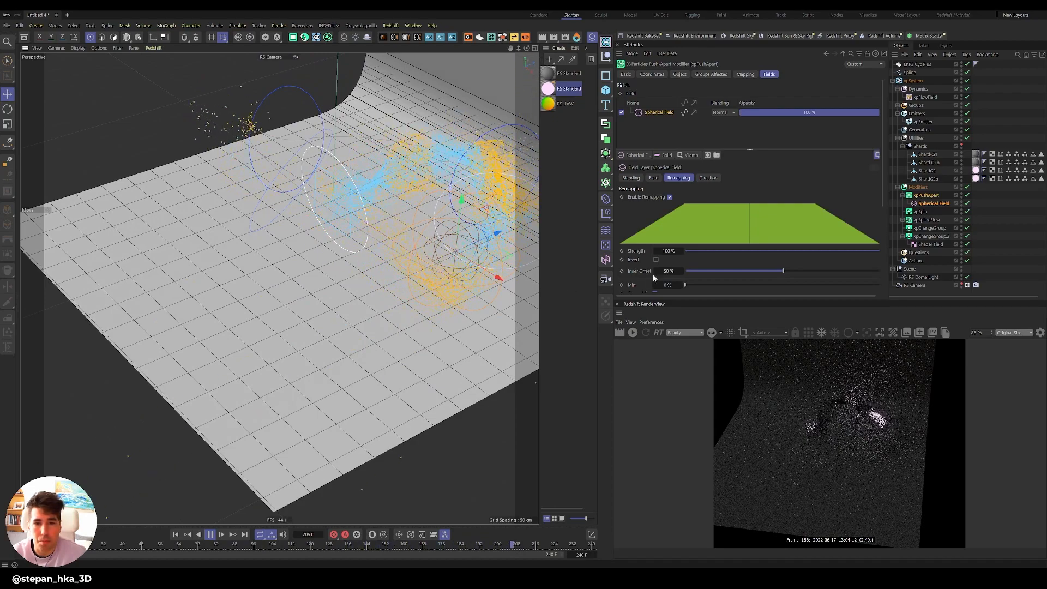
# Set the Push Apart modifier's distance to 28 cm and check its effect around the spherical field.
pyautogui.click(925, 195)
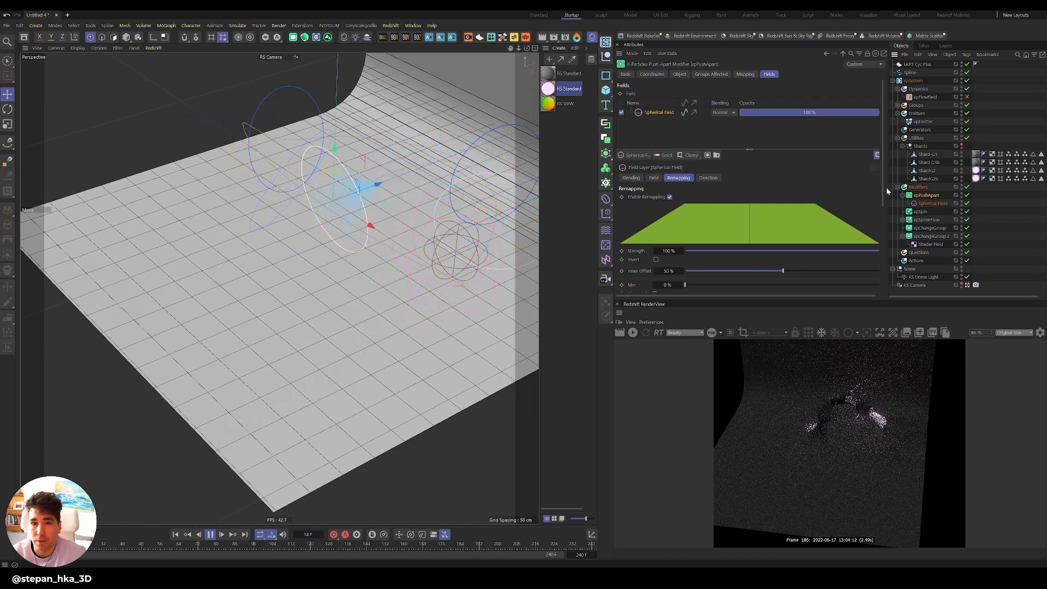
pyautogui.click(680, 74)
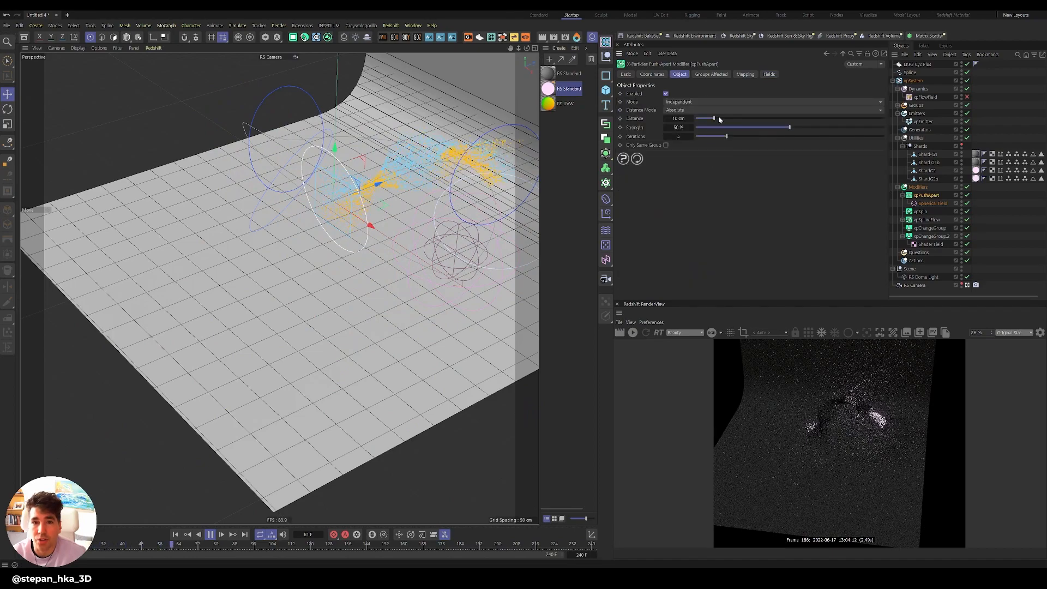
pyautogui.moveTo(721, 116); pyautogui.dragTo(748, 125)
pyautogui.keyDown('alt'); pyautogui.moveTo(495, 222); pyautogui.dragTo(528, 227); pyautogui.keyUp('alt')
pyautogui.keyDown('alt'); pyautogui.moveTo(526, 227); pyautogui.dragTo(417, 226, button='middle'); pyautogui.keyUp('alt')
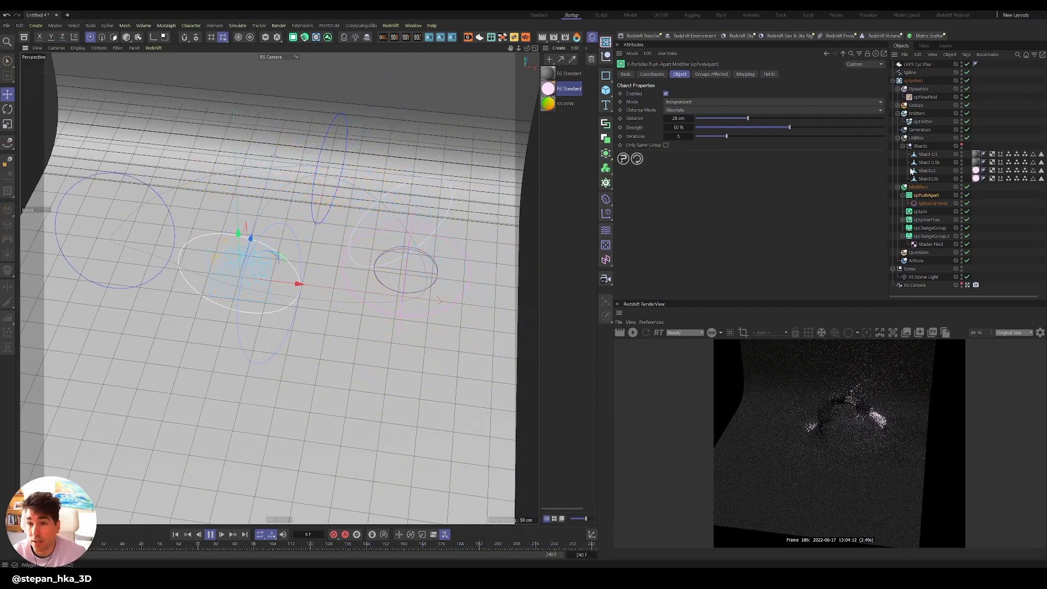
# Delete the xpFlowField and examine the particles passing through the Push Apart modifier's spherical field.
pyautogui.click(925, 97)
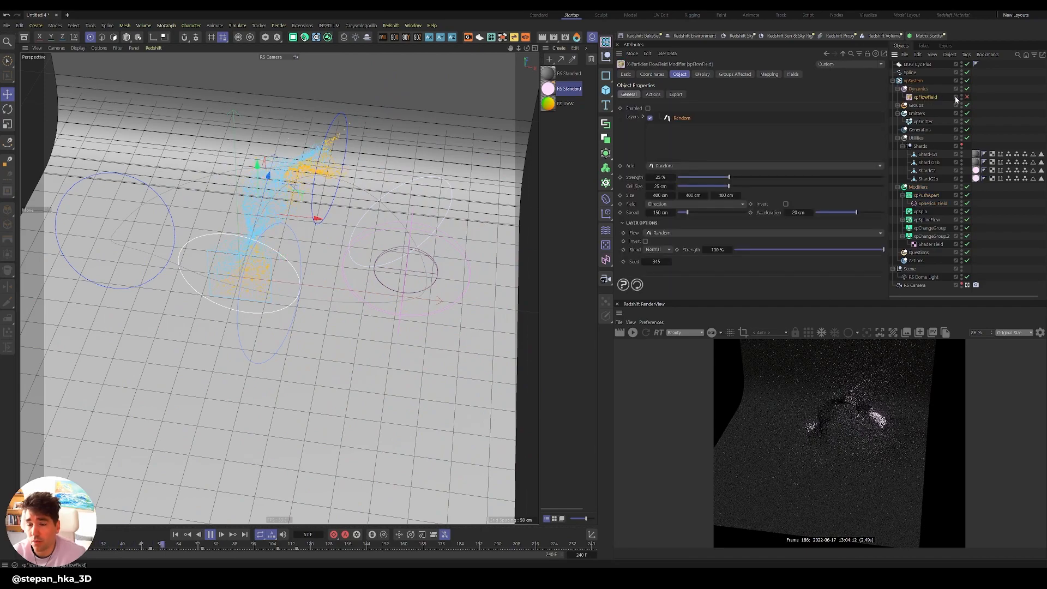
pyautogui.press('Delete')
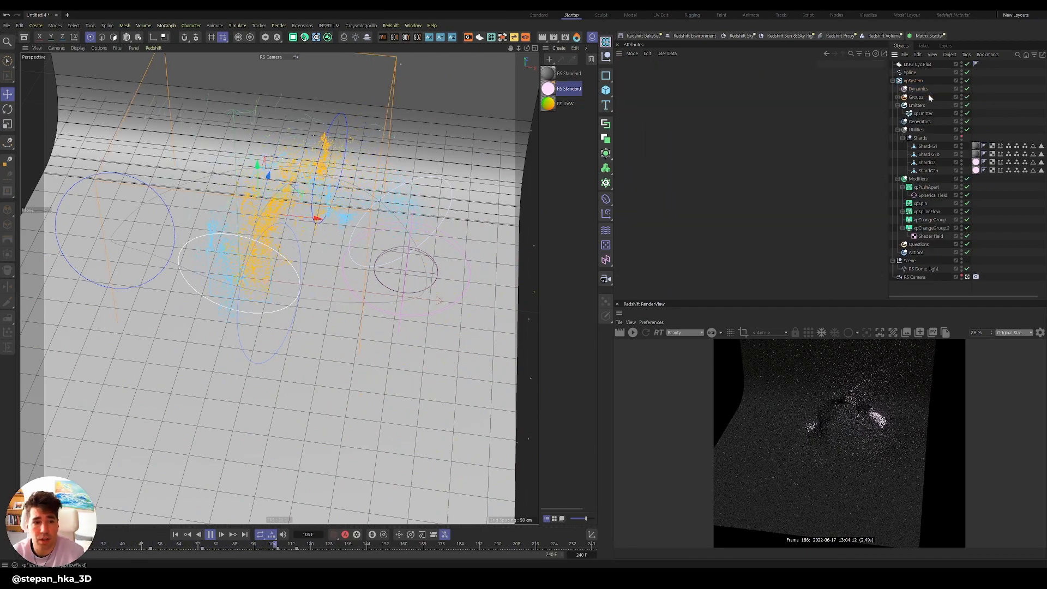
pyautogui.keyDown('alt'); pyautogui.moveTo(427, 325); pyautogui.dragTo(240, 284); pyautogui.keyUp('alt')
pyautogui.scroll(3, 240, 284)
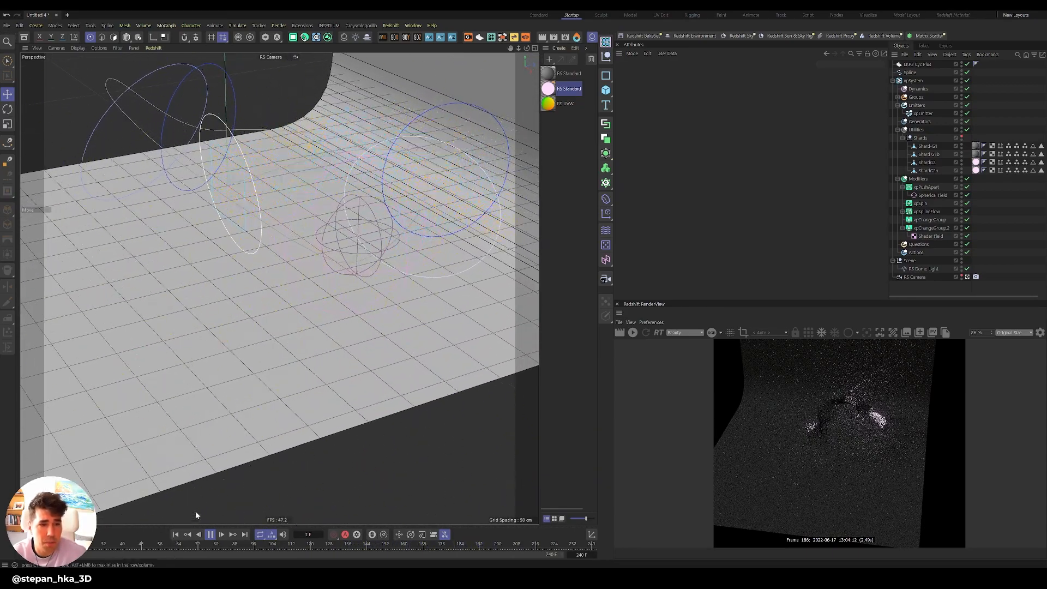
pyautogui.moveTo(343, 265)
pyautogui.keyDown('alt'); pyautogui.mouseDown()
pyautogui.moveTo(365, 252)
pyautogui.moveTo(379, 272)
pyautogui.moveTo(335, 243)
pyautogui.moveTo(306, 254)
pyautogui.moveTo(312, 239)
pyautogui.moveTo(348, 269)
pyautogui.mouseUp(); pyautogui.keyUp('alt')
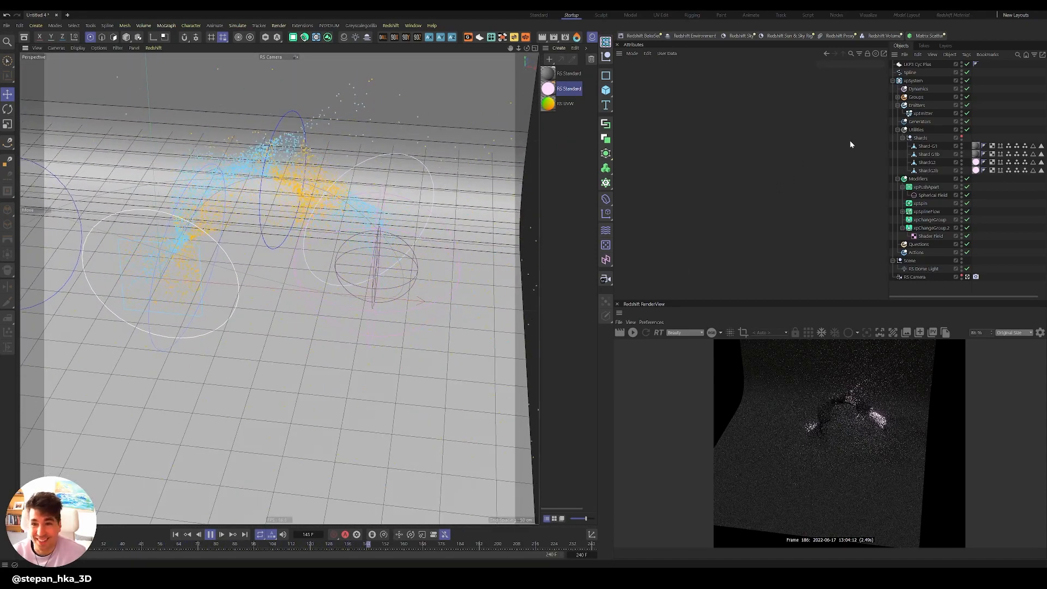
# Set the Push Apart modifier's distance to 12 cm and pause the simulation.
pyautogui.click(921, 187)
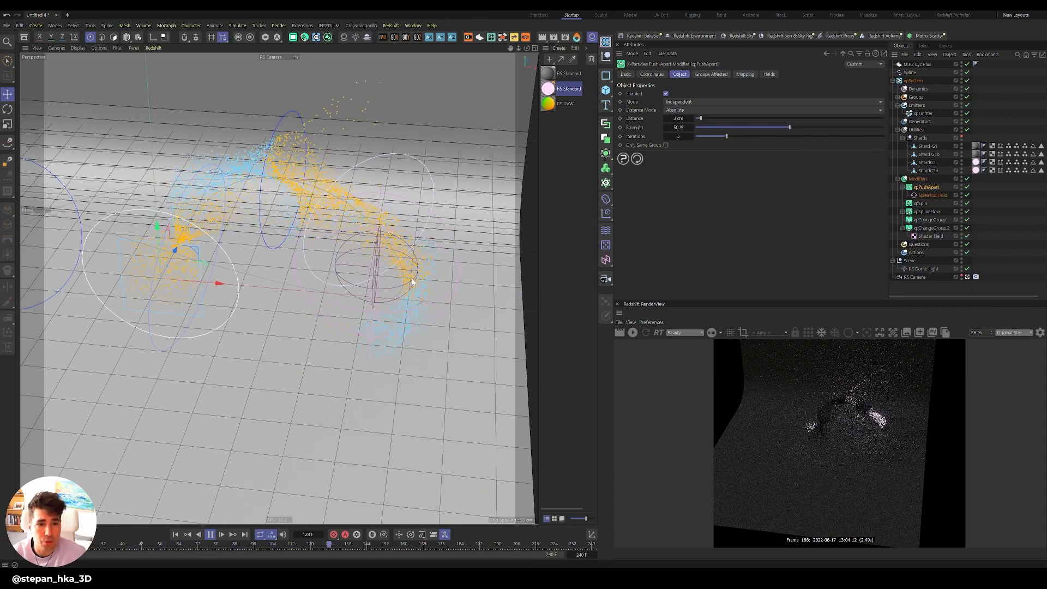
pyautogui.click(925, 196)
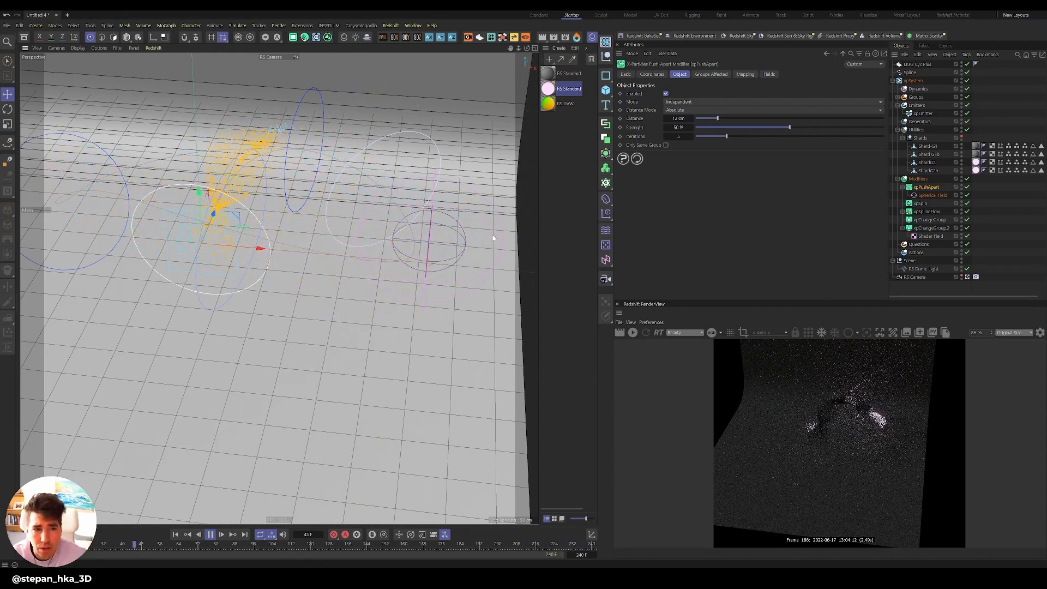
pyautogui.click(213, 533)
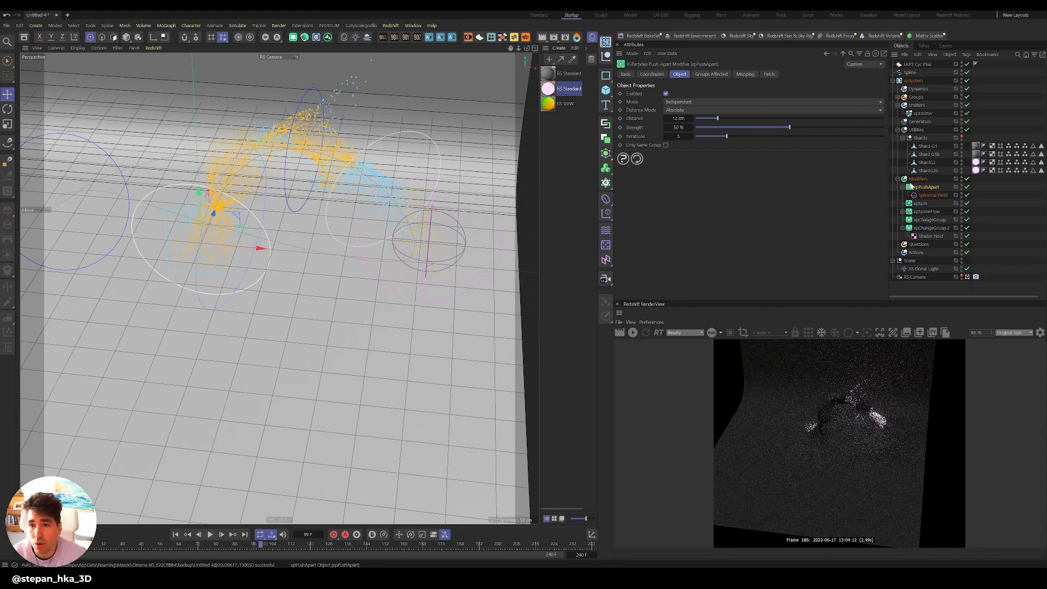
# Add an xpSpeed motion modifier to the Modifiers folder and assign Particle Group 1 and Particle Group 2 as its affected groups.
pyautogui.click(917, 179)
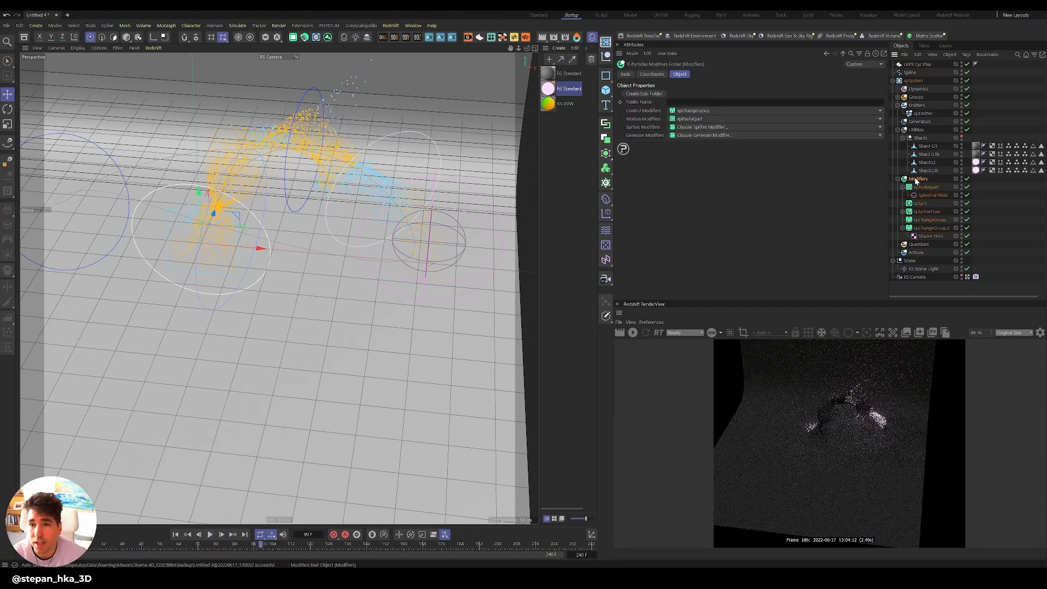
pyautogui.click(880, 111)
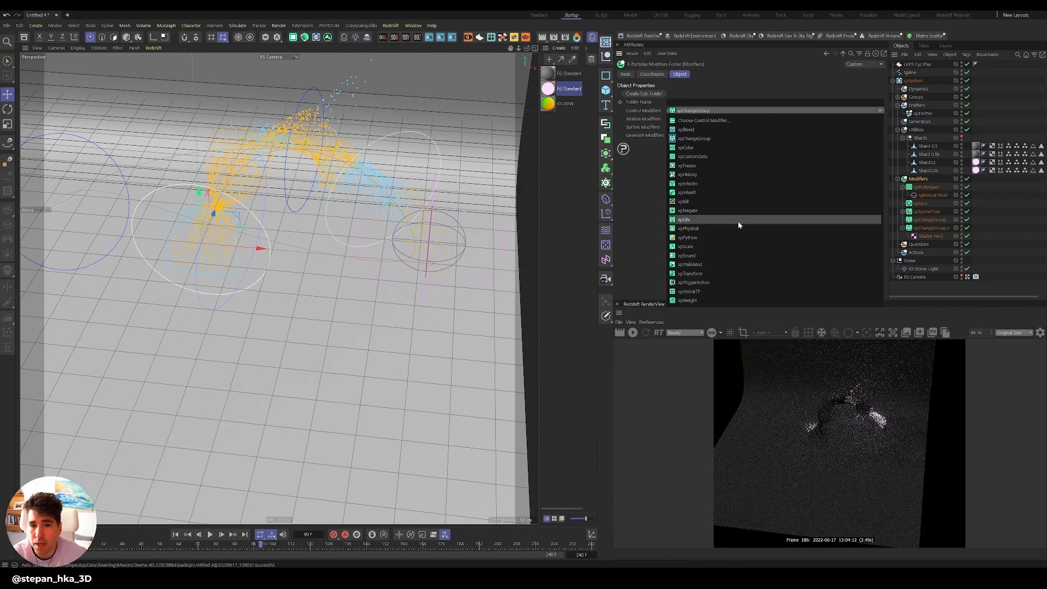
pyautogui.click(648, 214)
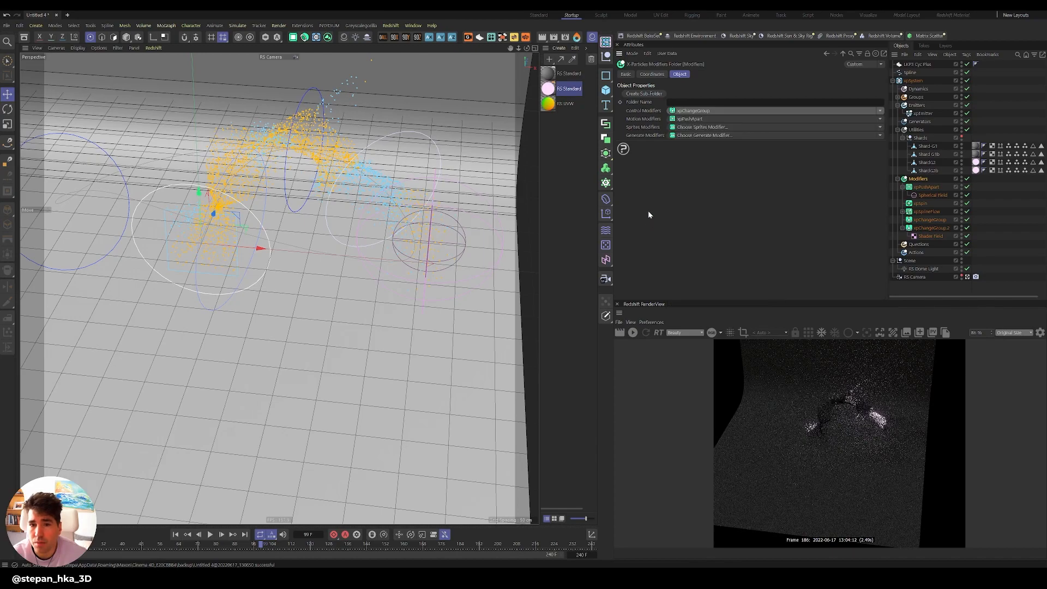
pyautogui.click(879, 119)
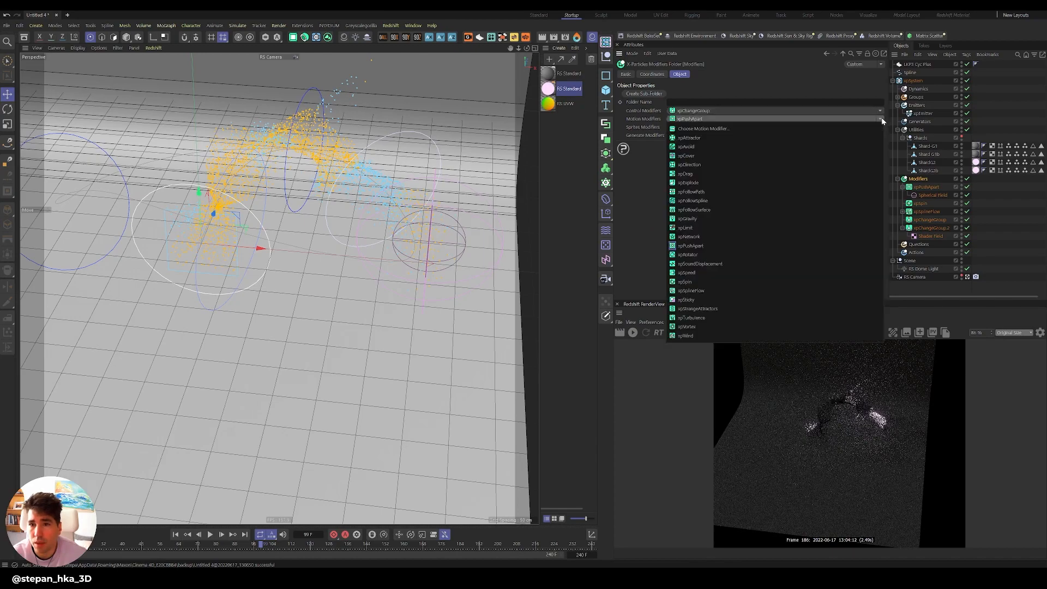
pyautogui.click(766, 272)
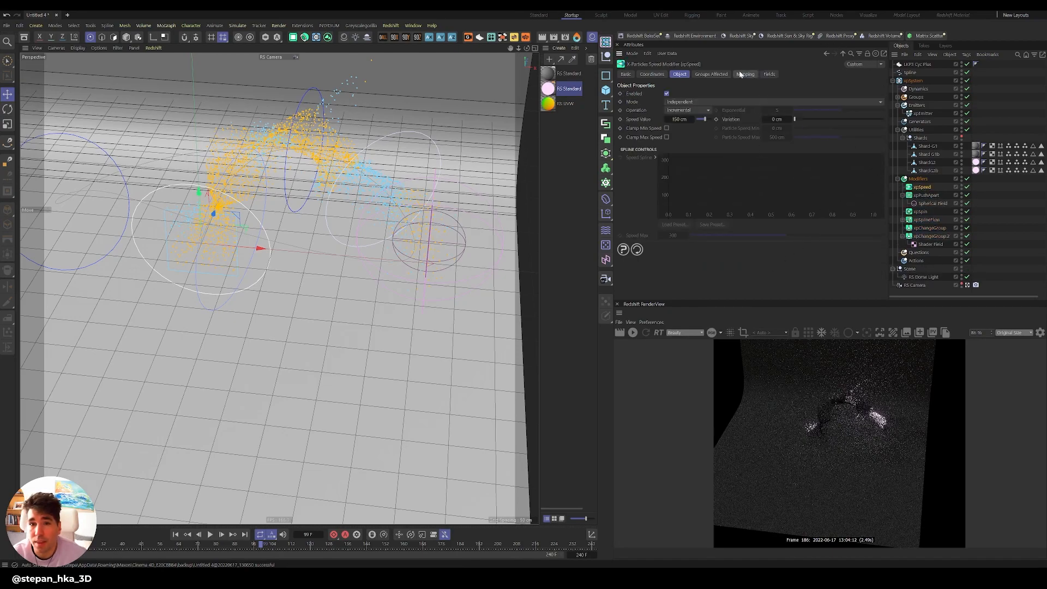
pyautogui.click(721, 75)
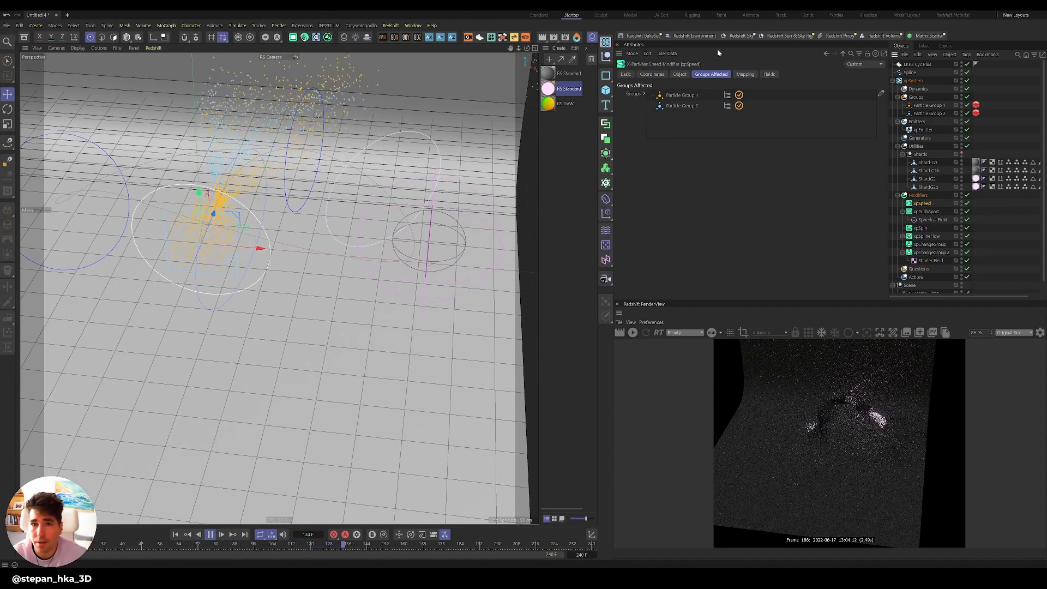
# Try different speed values on the Speed modifier while the simulation plays, including -256 cm and 20 cm.
pyautogui.click(679, 74)
pyautogui.moveTo(703, 119); pyautogui.dragTo(699, 122)
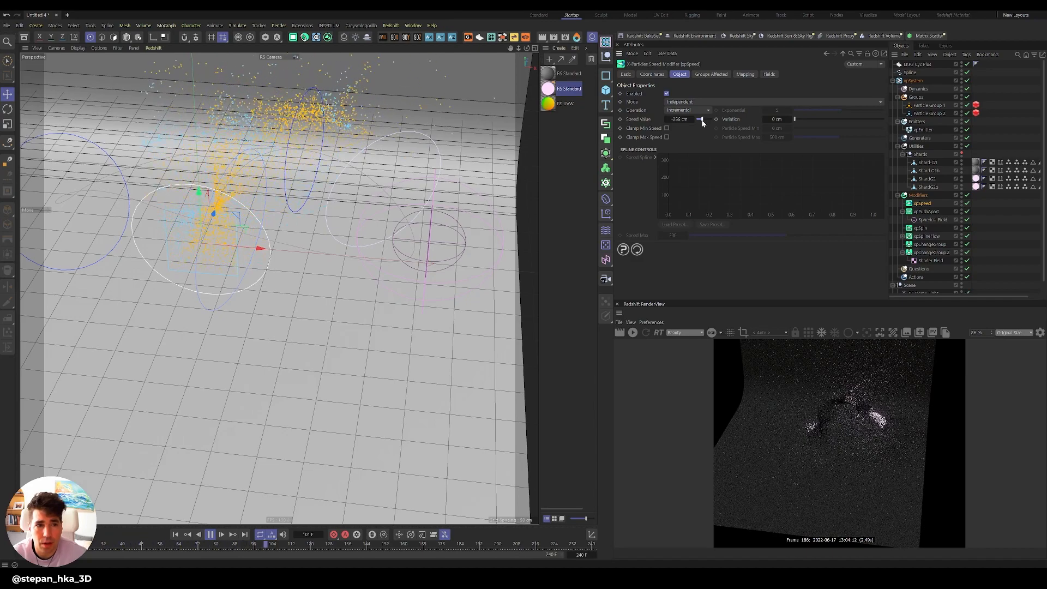
pyautogui.moveTo(702, 120); pyautogui.dragTo(702, 119)
pyautogui.write('20')
pyautogui.press('Return')
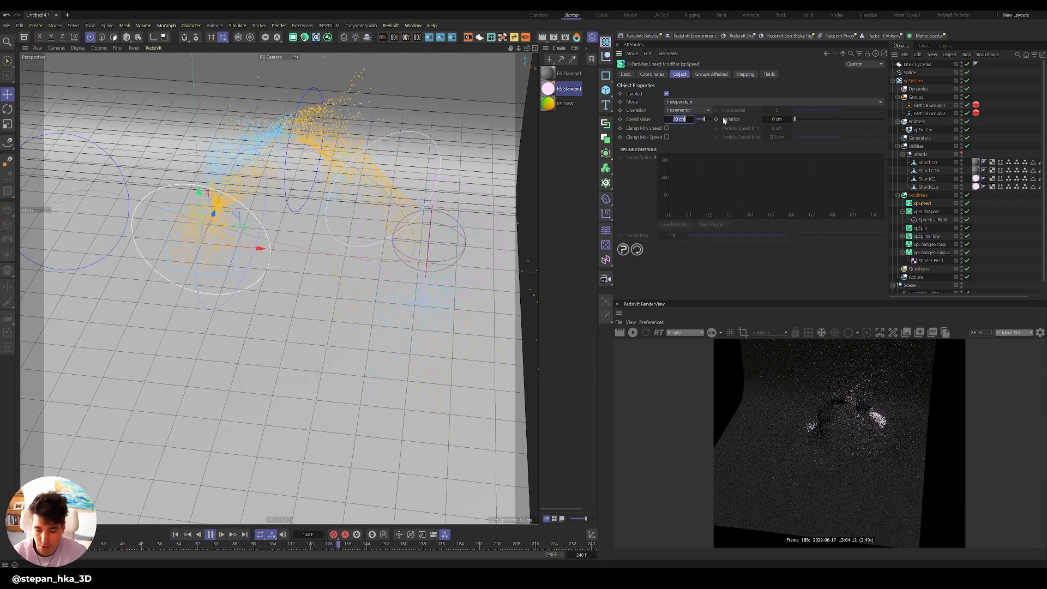
pyautogui.write('-2')
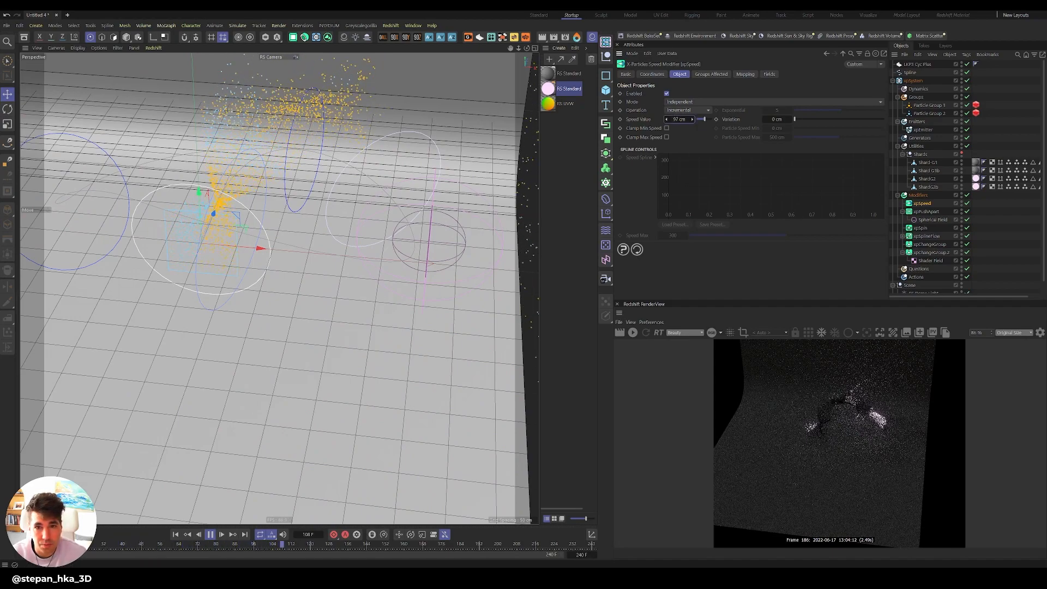
# Try a speed value of 50 cm with 40 cm variation on the Speed modifier and check its affected groups.
pyautogui.moveTo(796, 119)
pyautogui.mouseDown()
pyautogui.moveTo(821, 121)
pyautogui.moveTo(797, 122)
pyautogui.mouseUp()
pyautogui.click(679, 119)
pyautogui.write('50')
pyautogui.press('Tab')
pyautogui.write('40')
pyautogui.press('Return')
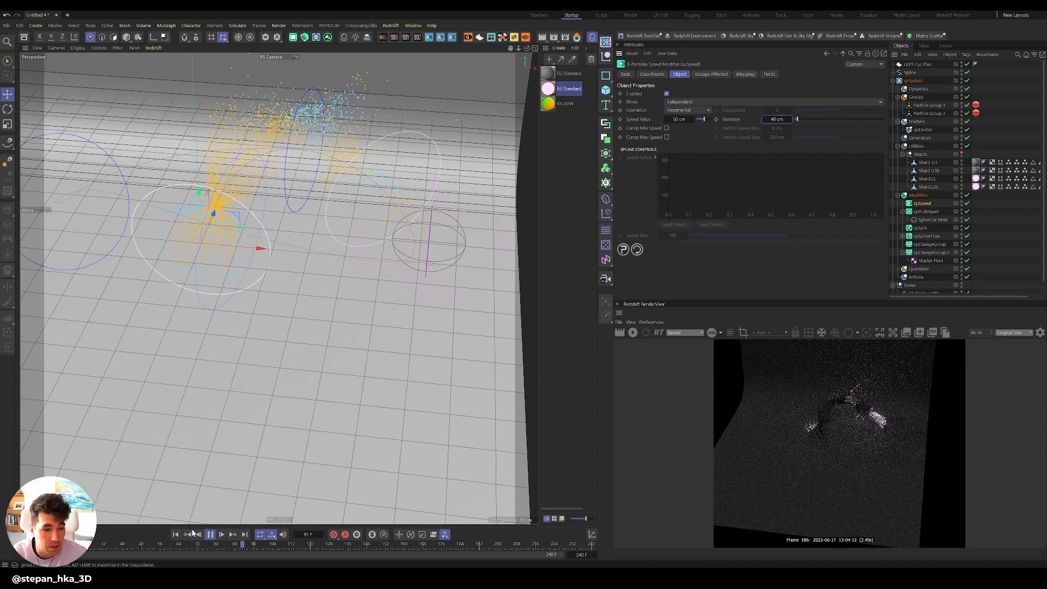
pyautogui.click(719, 75)
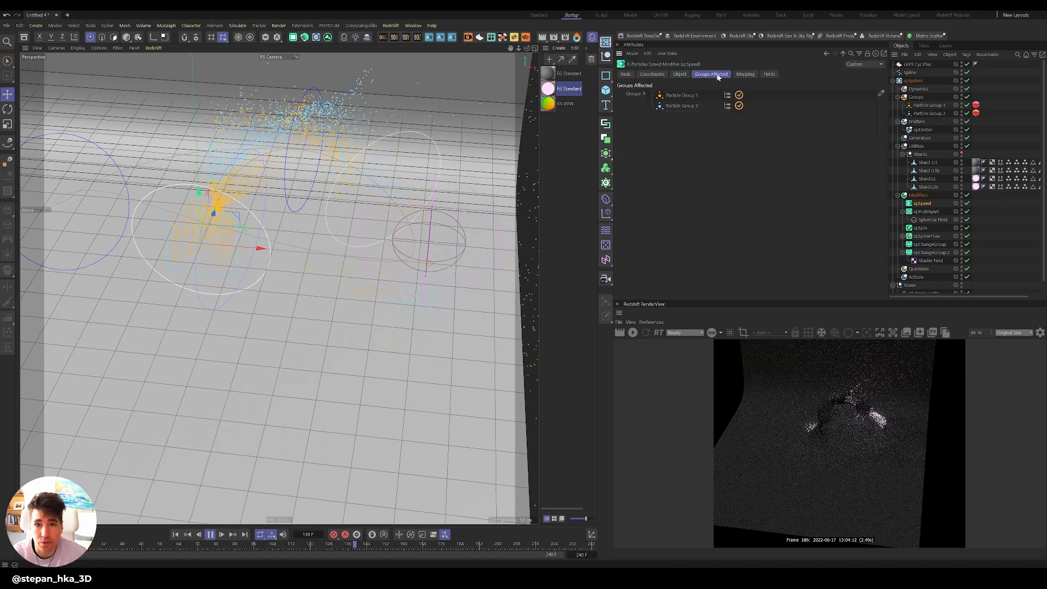
pyautogui.click(678, 75)
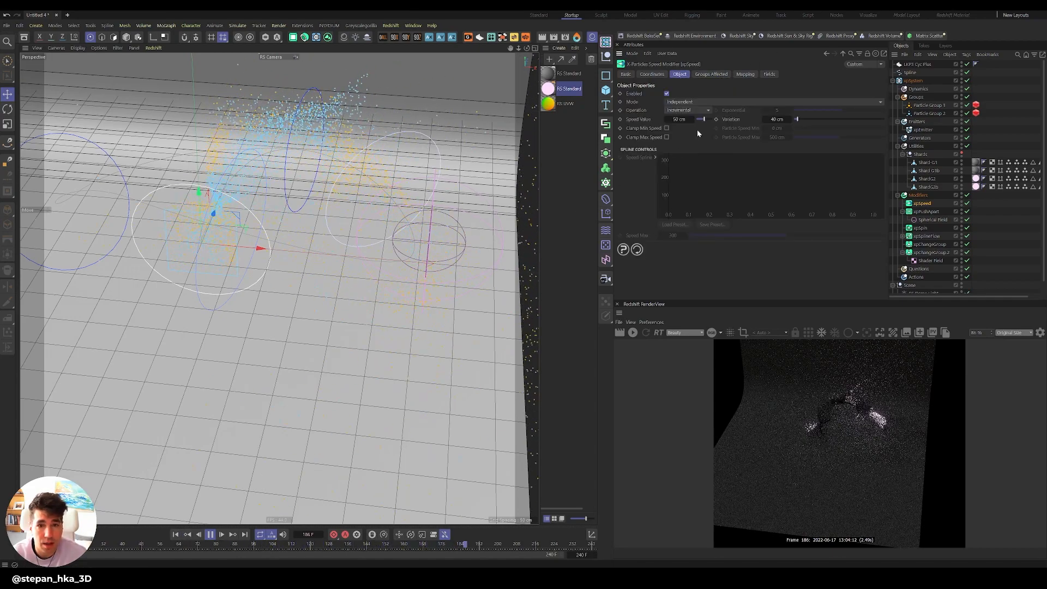
pyautogui.click(711, 74)
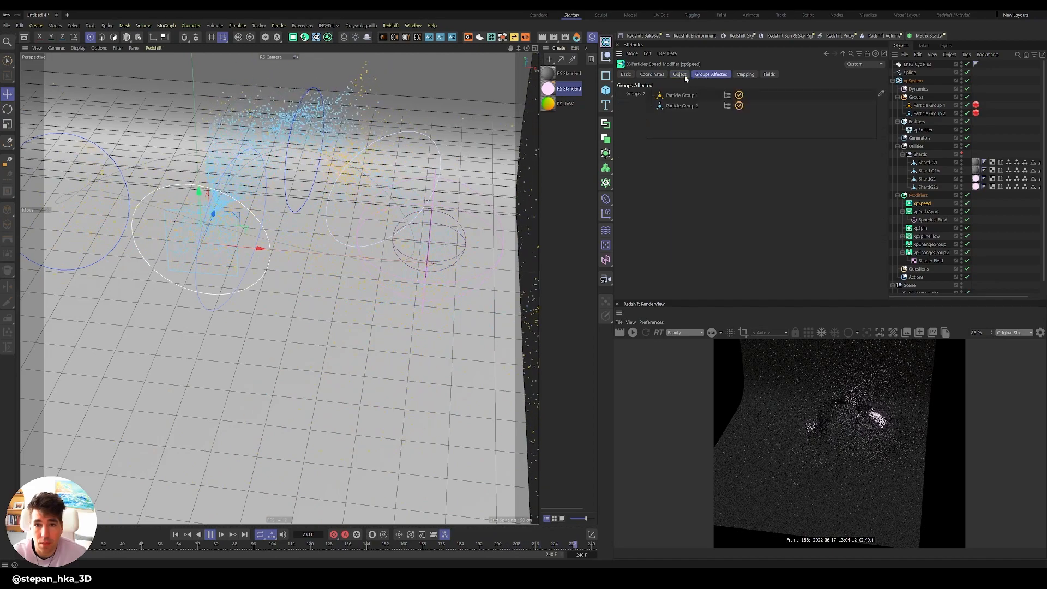
# Set the Speed modifier's speed value to 5 cm and variation to 2 cm, clamping particle speed between 2 cm and 138 cm.
pyautogui.click(679, 75)
pyautogui.click(679, 119)
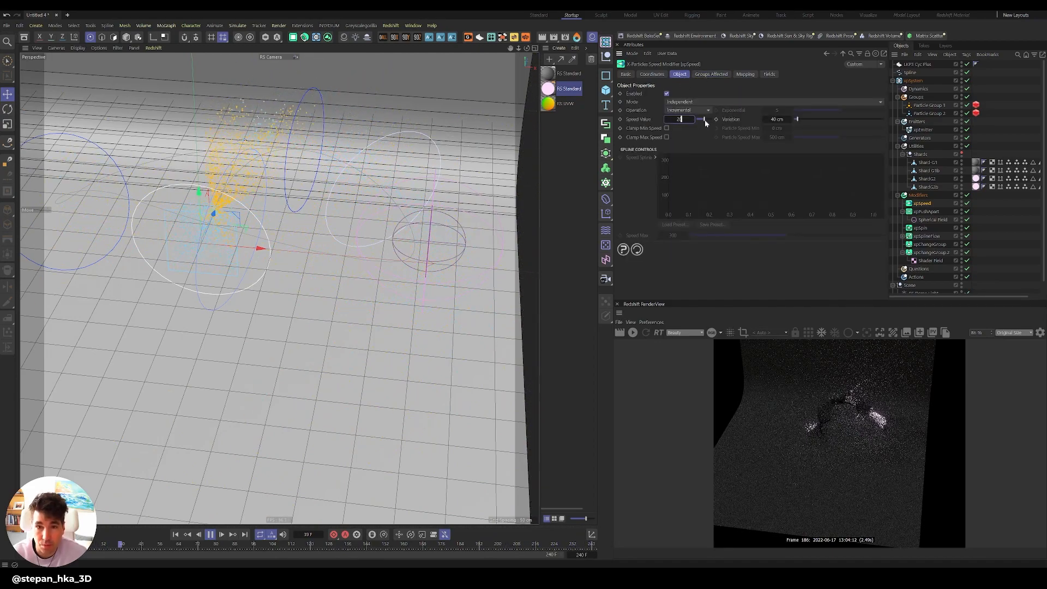
pyautogui.moveTo(802, 138); pyautogui.dragTo(808, 139)
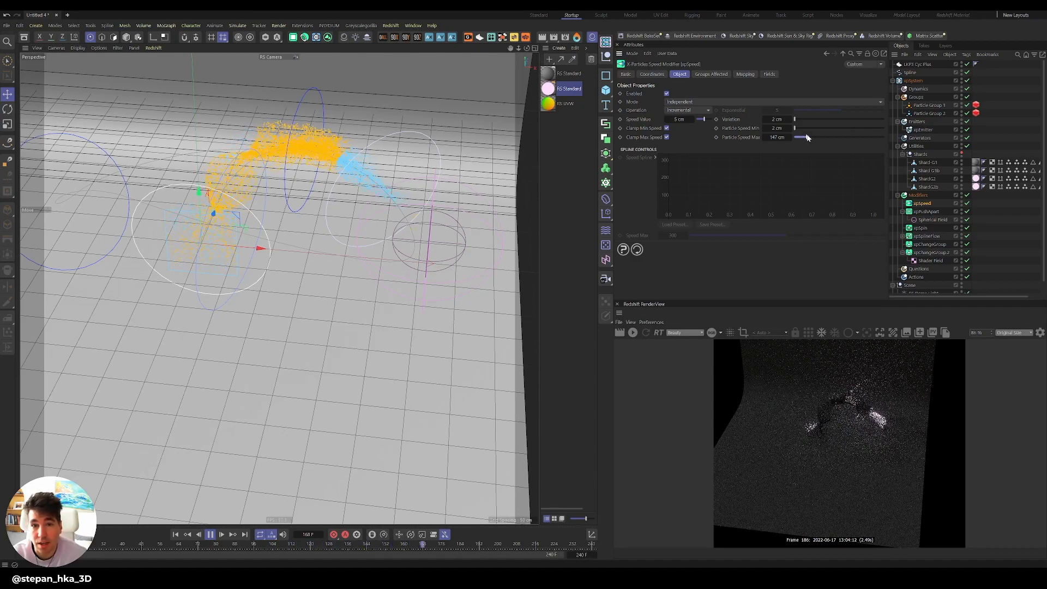
pyautogui.moveTo(810, 138); pyautogui.dragTo(818, 138)
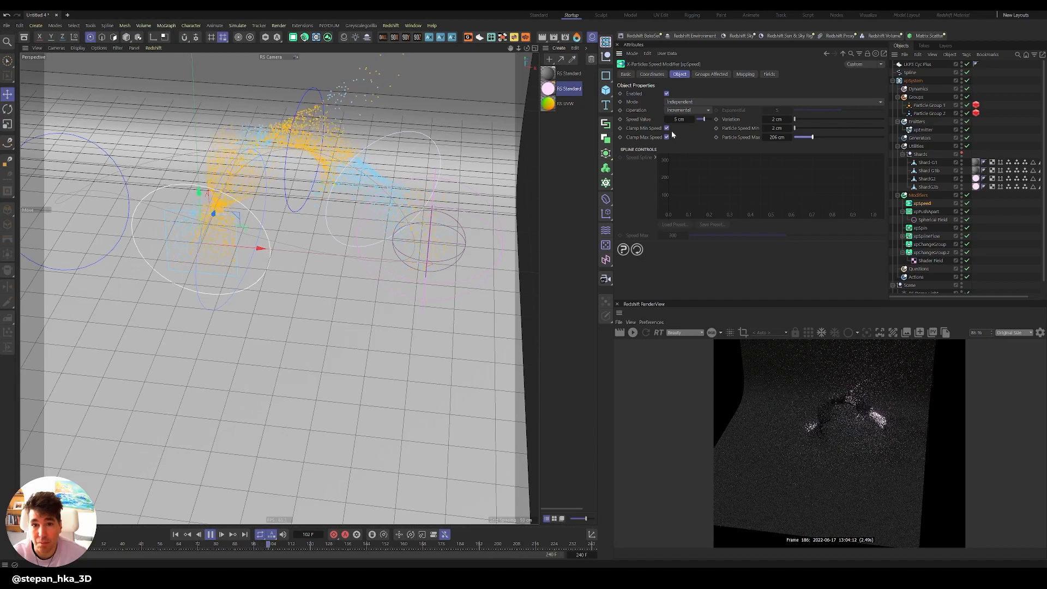
pyautogui.moveTo(812, 137)
pyautogui.mouseDown()
pyautogui.moveTo(798, 140)
pyautogui.moveTo(808, 139)
pyautogui.mouseUp()
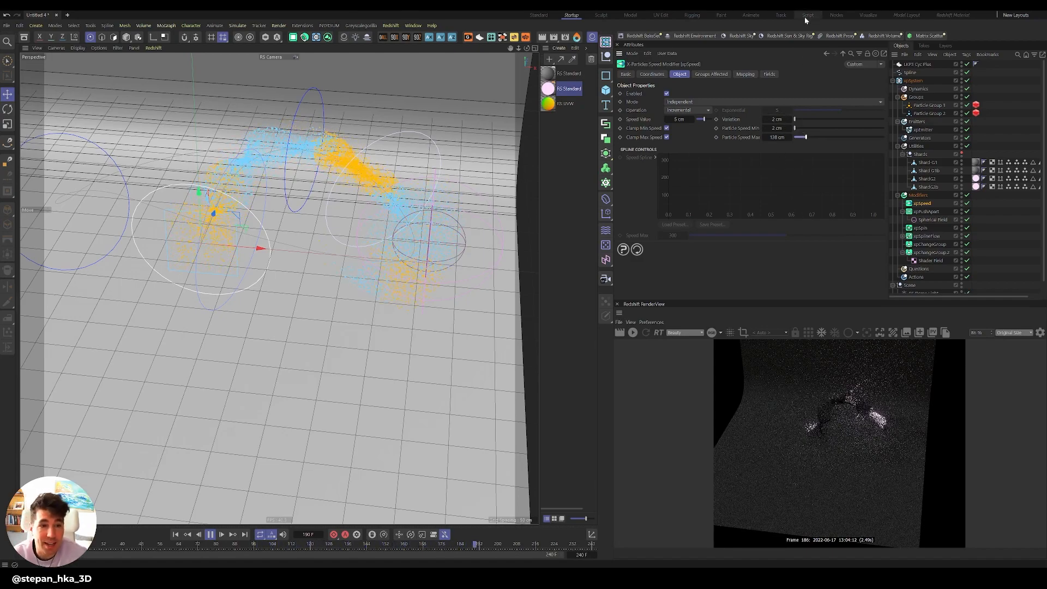
# Pause the simulation and start the Redshift preview render to examine the glowing and dark shards along the spline.
pyautogui.click(210, 534)
pyautogui.click(632, 332)
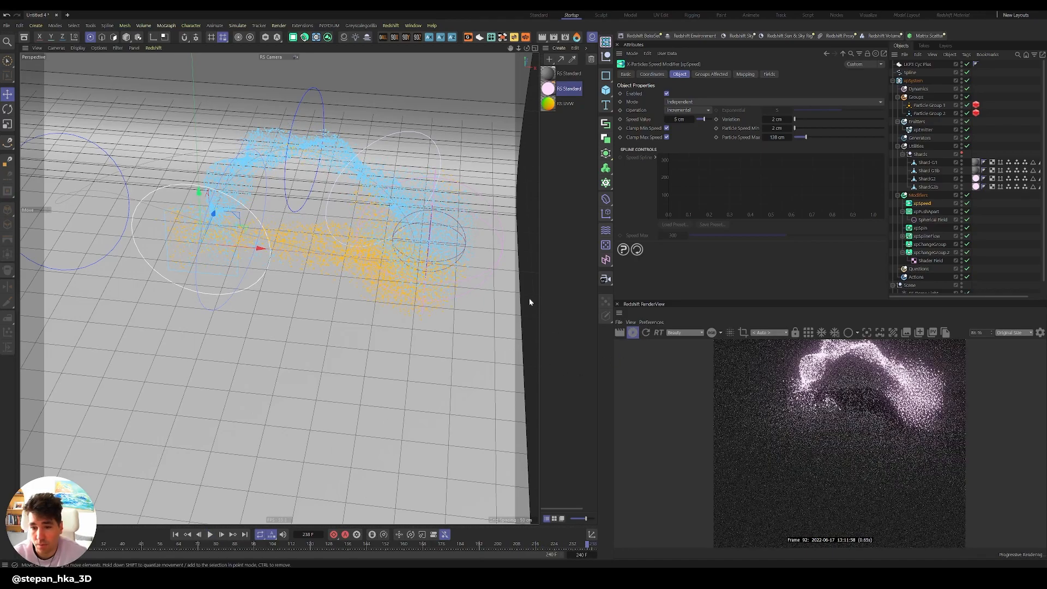
pyautogui.scroll(2, 306, 192)
pyautogui.keyDown('alt'); pyautogui.moveTo(306, 192); pyautogui.dragTo(267, 178); pyautogui.keyUp('alt')
pyautogui.keyDown('alt'); pyautogui.moveTo(318, 169); pyautogui.dragTo(326, 298, button='middle'); pyautogui.keyUp('alt')
pyautogui.keyDown('alt'); pyautogui.moveTo(326, 299); pyautogui.dragTo(298, 321); pyautogui.keyUp('alt')
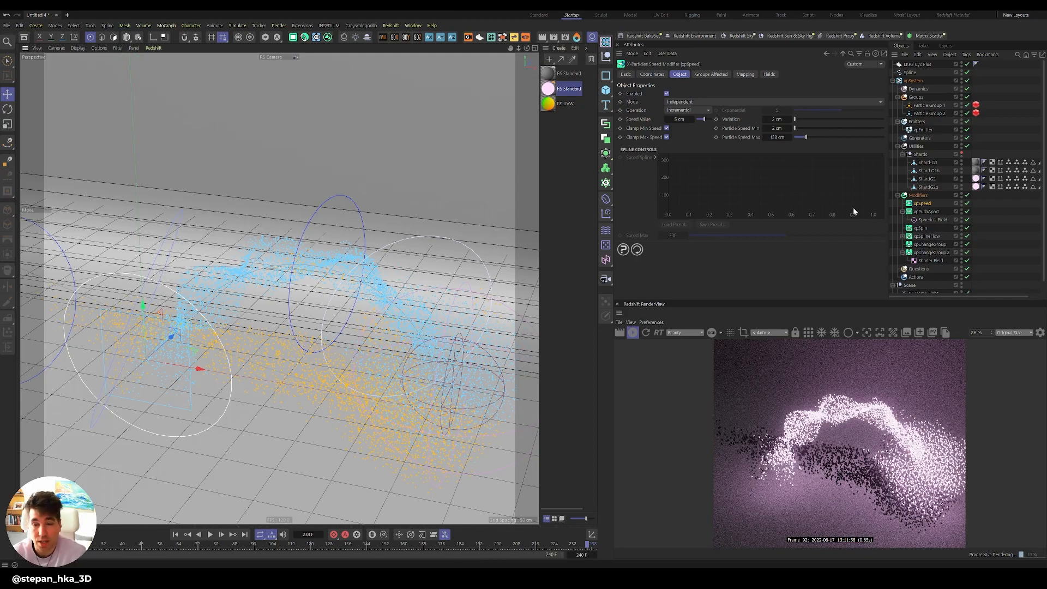
pyautogui.keyDown('alt'); pyautogui.moveTo(415, 327); pyautogui.dragTo(322, 310); pyautogui.keyUp('alt')
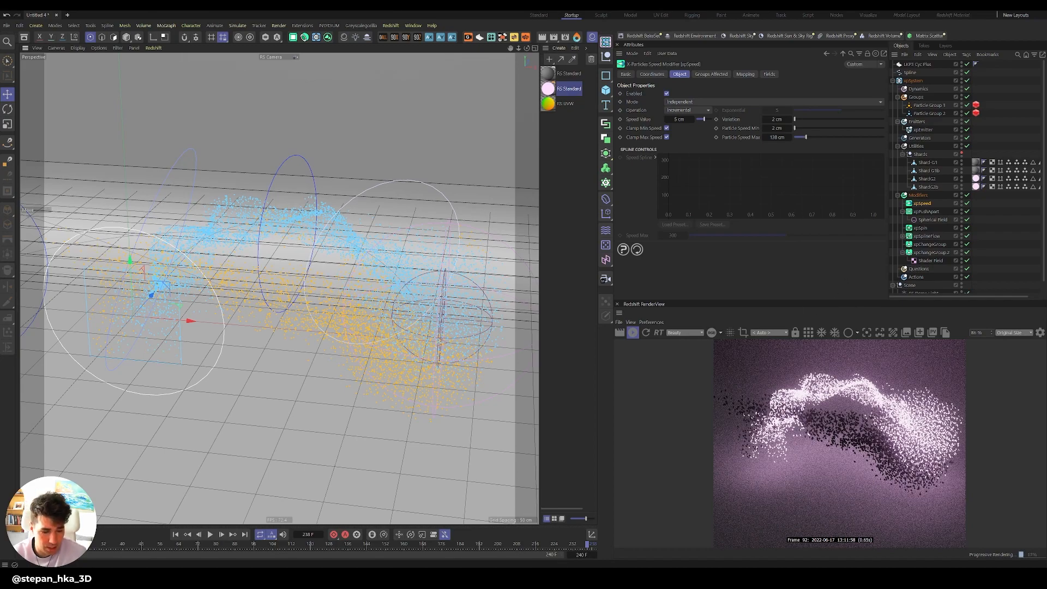
# Add an xpTurbulence motion modifier with strength 2 to the Modifiers folder, stop the preview render and replay the simulation from the start.
pyautogui.click(919, 195)
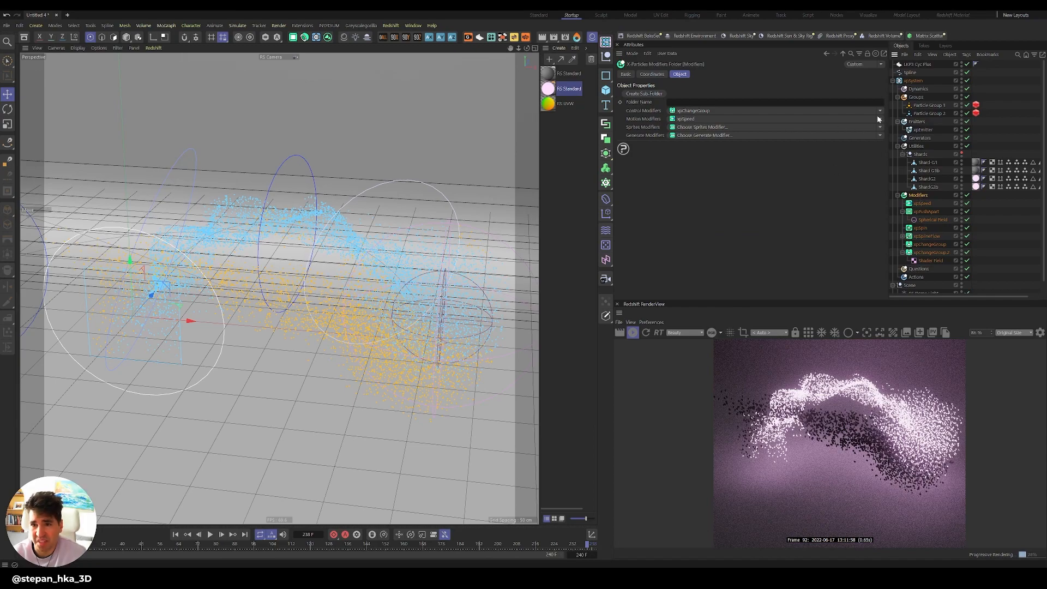
pyautogui.click(880, 119)
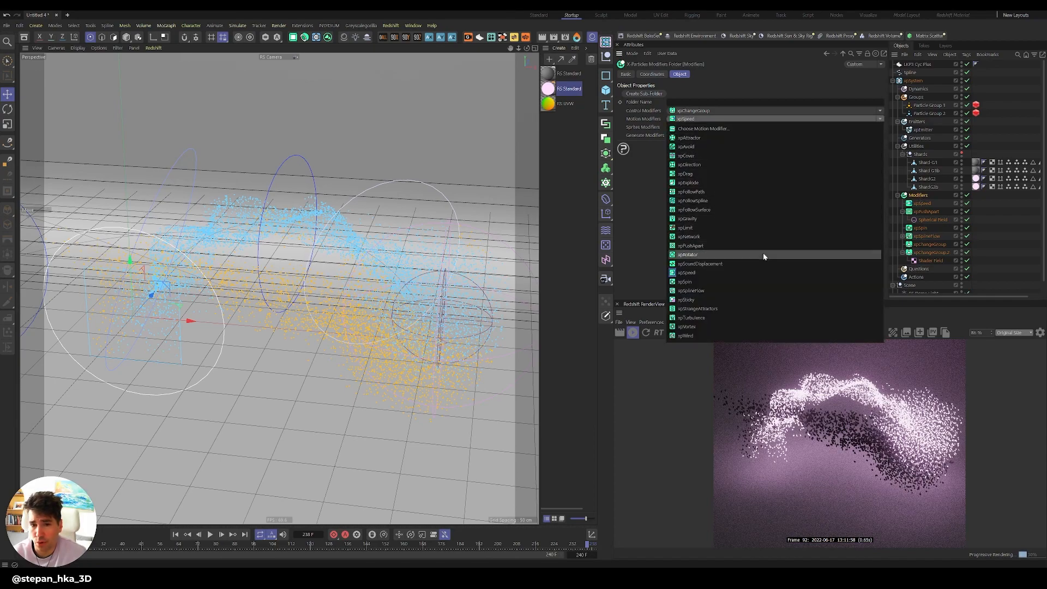
pyautogui.click(731, 317)
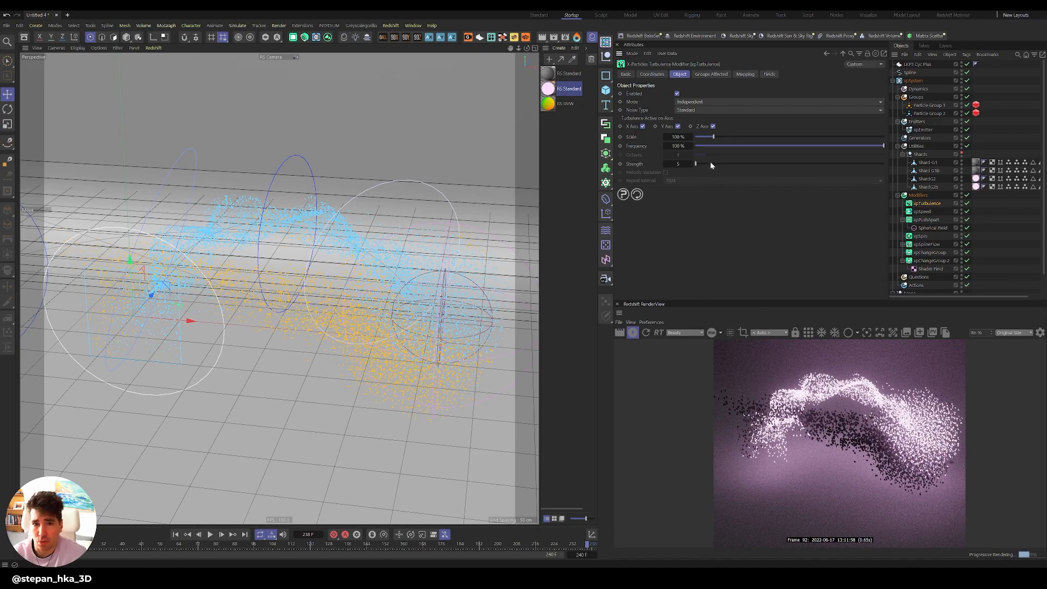
pyautogui.moveTo(692, 164); pyautogui.dragTo(692, 164)
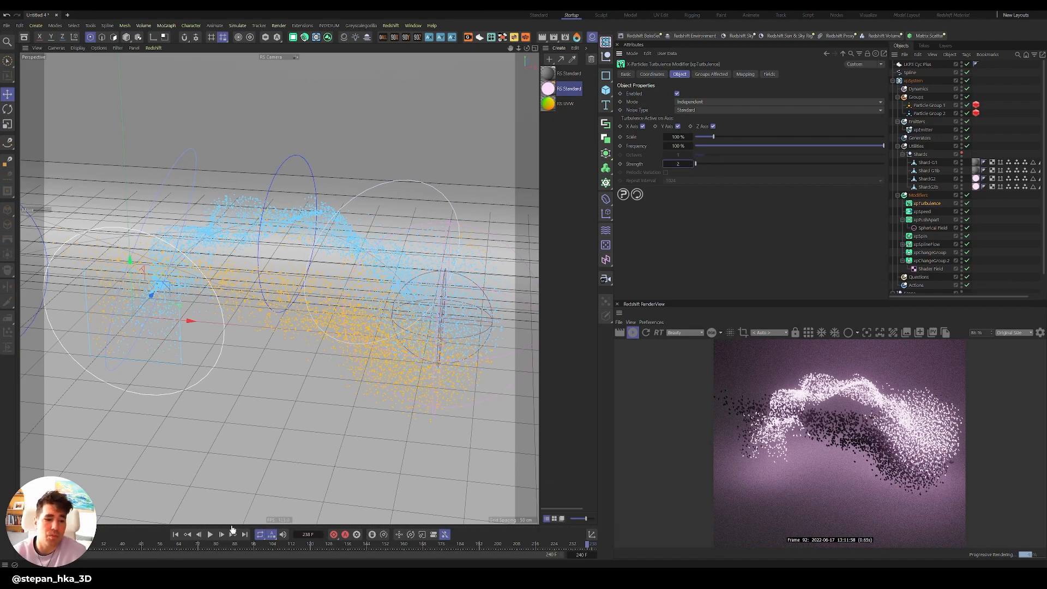
pyautogui.click(175, 535)
pyautogui.click(633, 332)
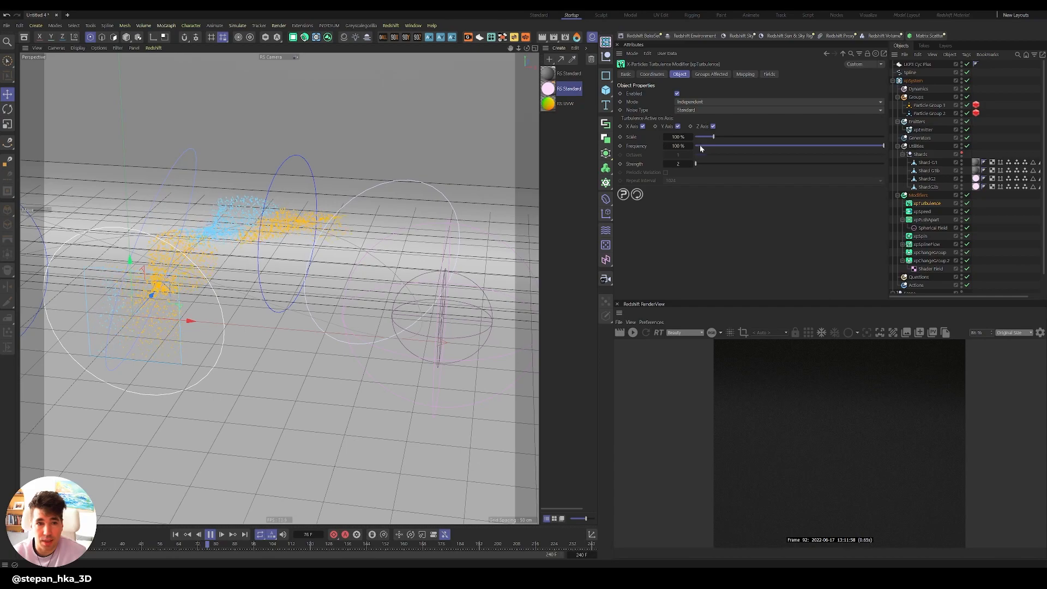
# Set the Turbulence modifier's strength to 8 and scale to 334 % after trying a strength of 57 during playback.
pyautogui.moveTo(704, 164); pyautogui.dragTo(707, 164)
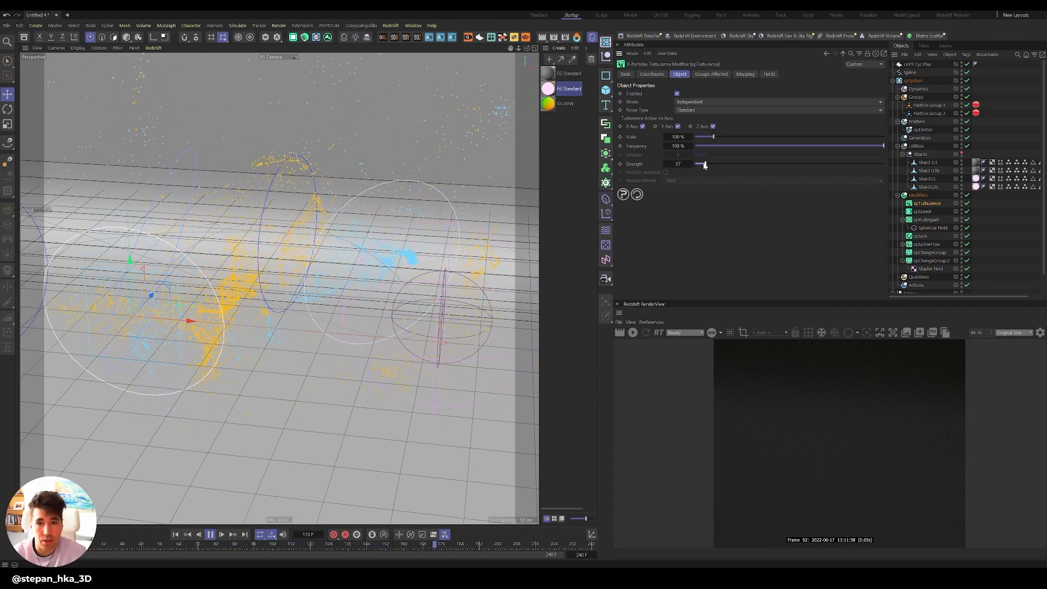
pyautogui.moveTo(704, 164); pyautogui.dragTo(697, 165)
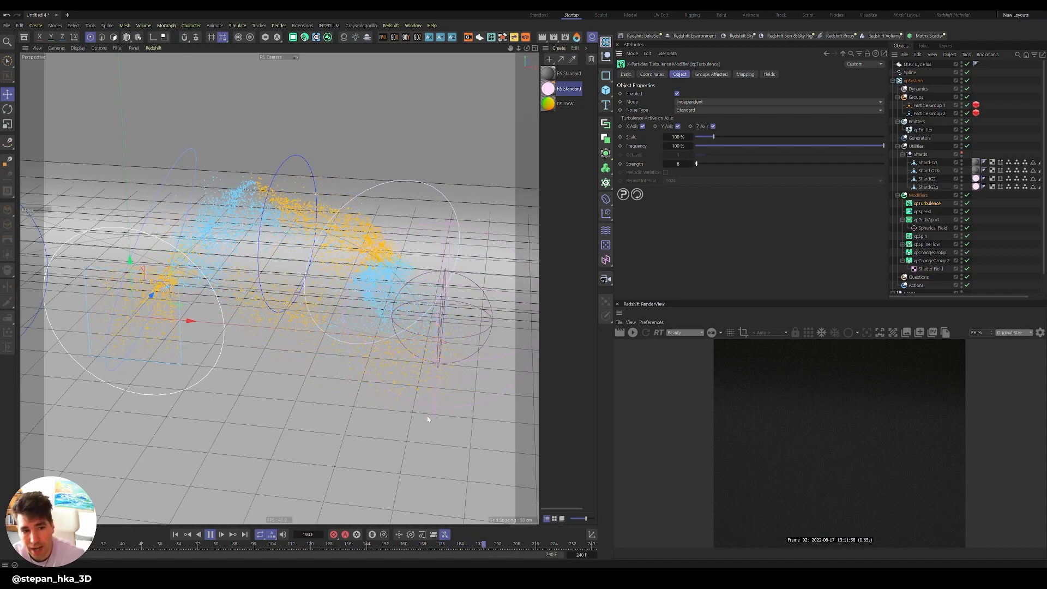
pyautogui.click(211, 536)
pyautogui.click(211, 534)
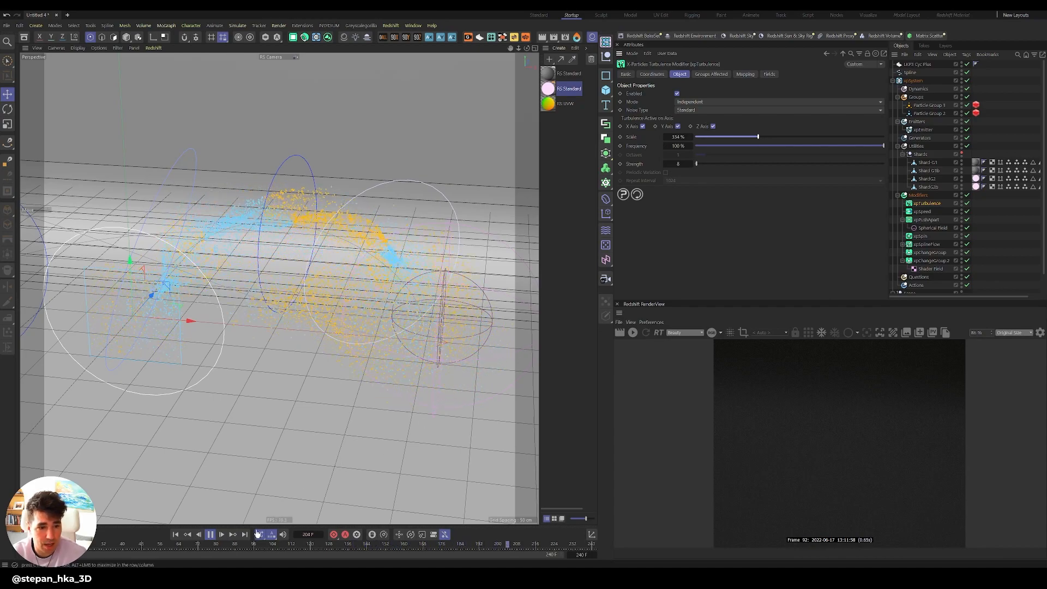
# Pause the simulation and restart the Redshift preview render to examine the turbulent shards from a new angle.
pyautogui.click(210, 534)
pyautogui.click(633, 332)
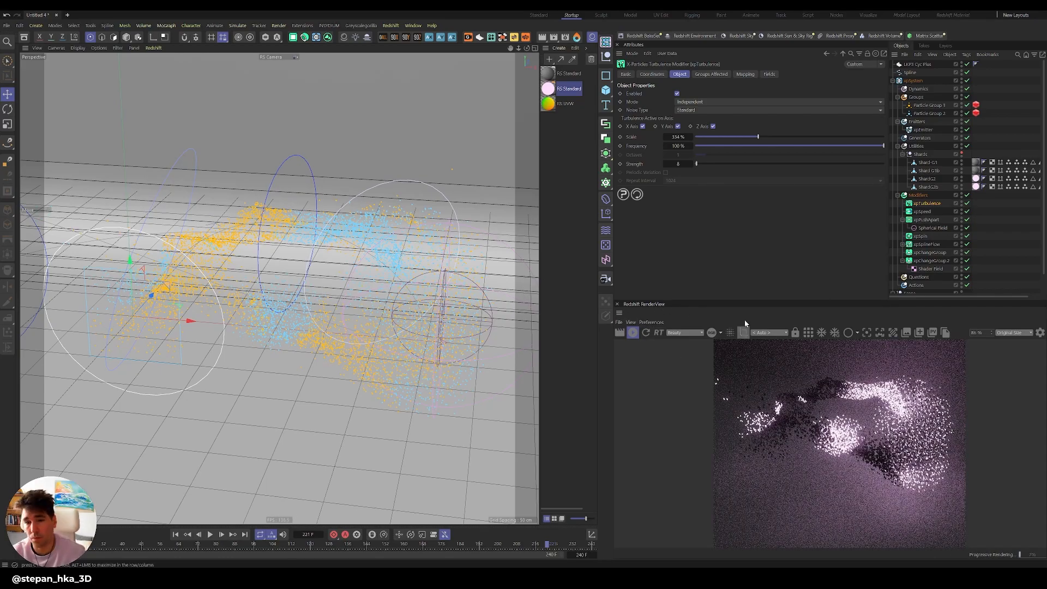
pyautogui.keyDown('alt'); pyautogui.moveTo(330, 275); pyautogui.dragTo(317, 397); pyautogui.keyUp('alt')
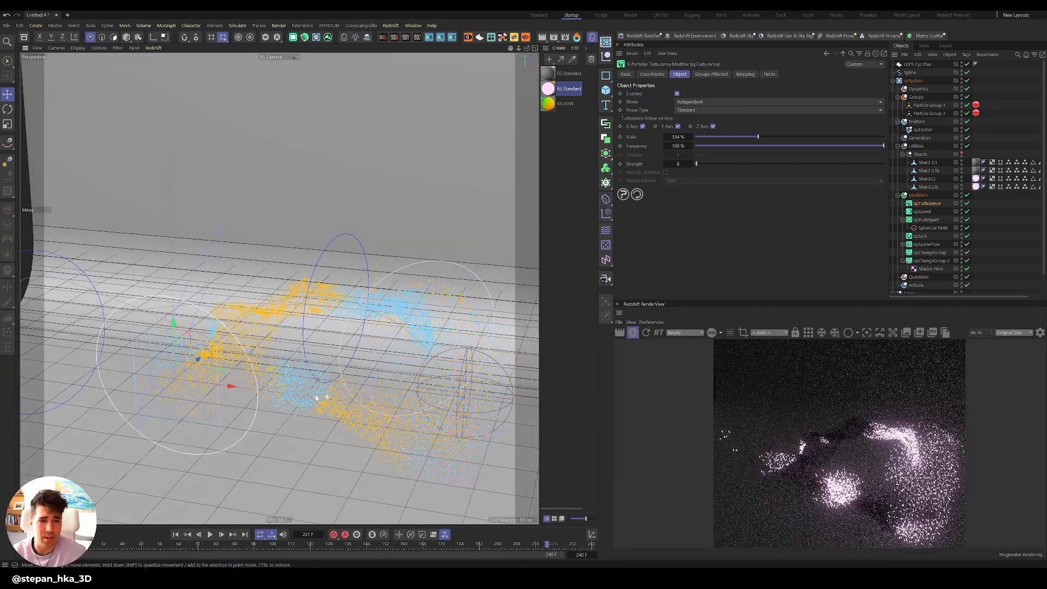